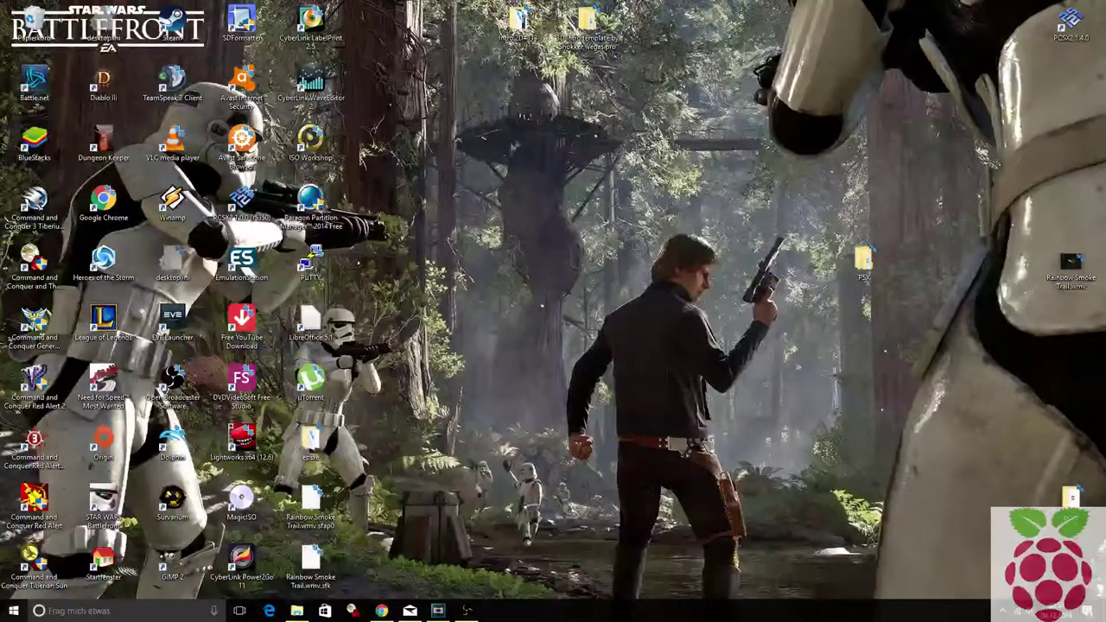
- Switch to Chrome and open Emuparadise's PSX ISO section from its ROMs, ISOs & Games page
click(380, 609)
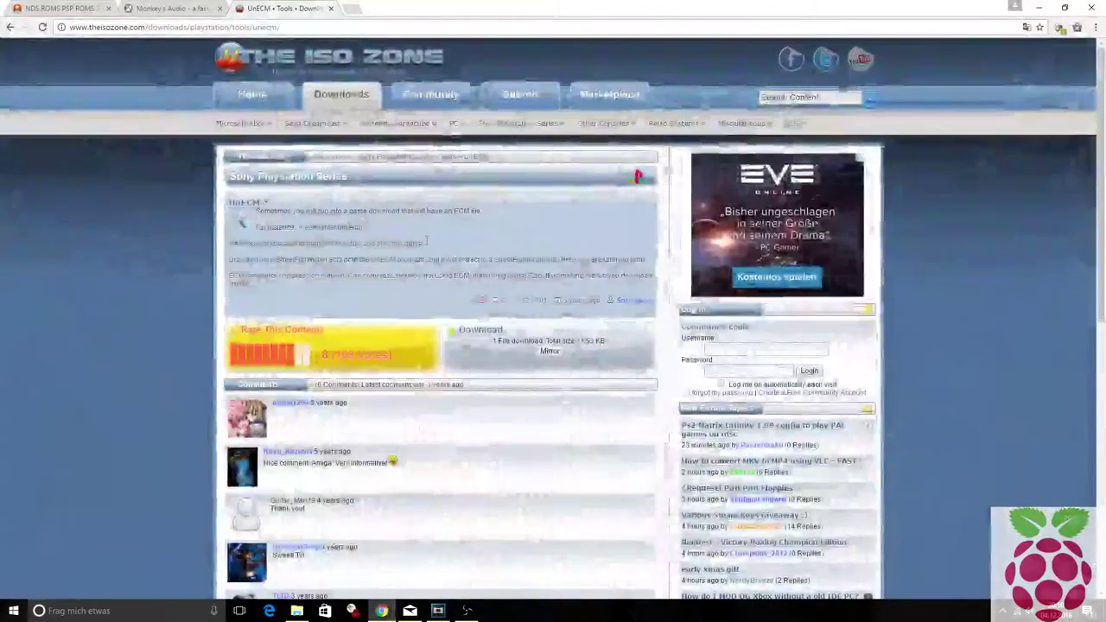
click(92, 6)
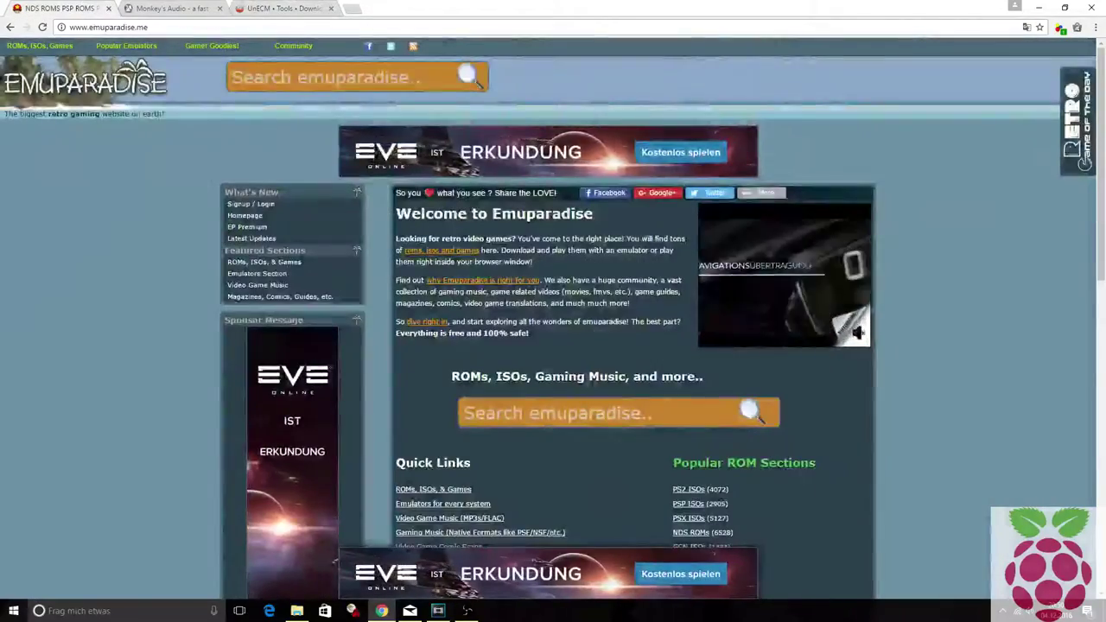
scroll(452, 251, down, 3)
click(440, 258)
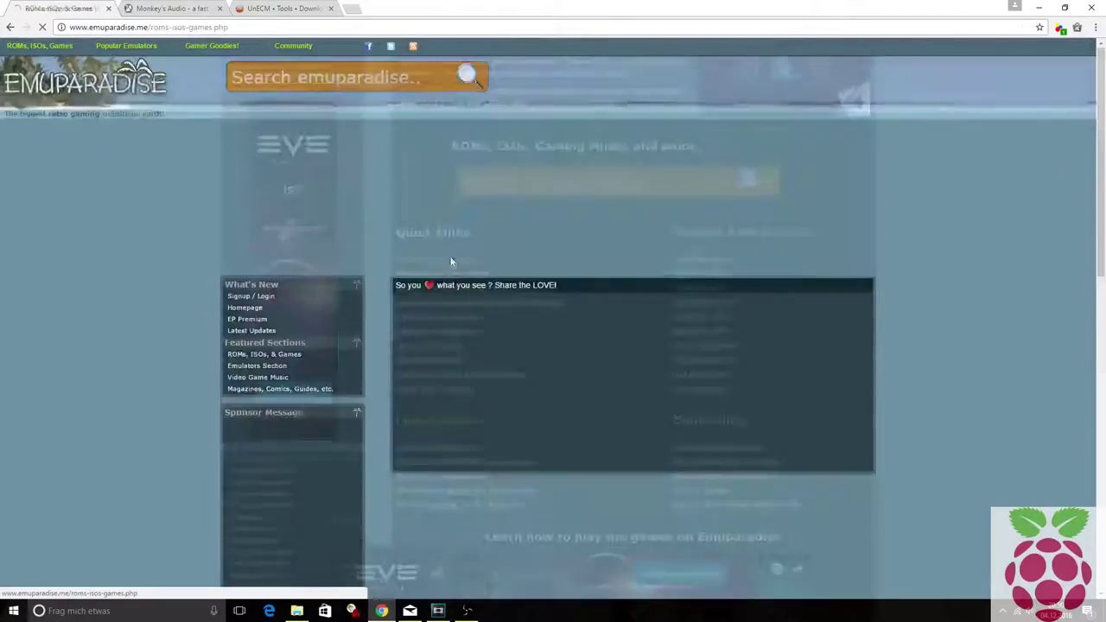
scroll(488, 328, down, 5)
click(441, 468)
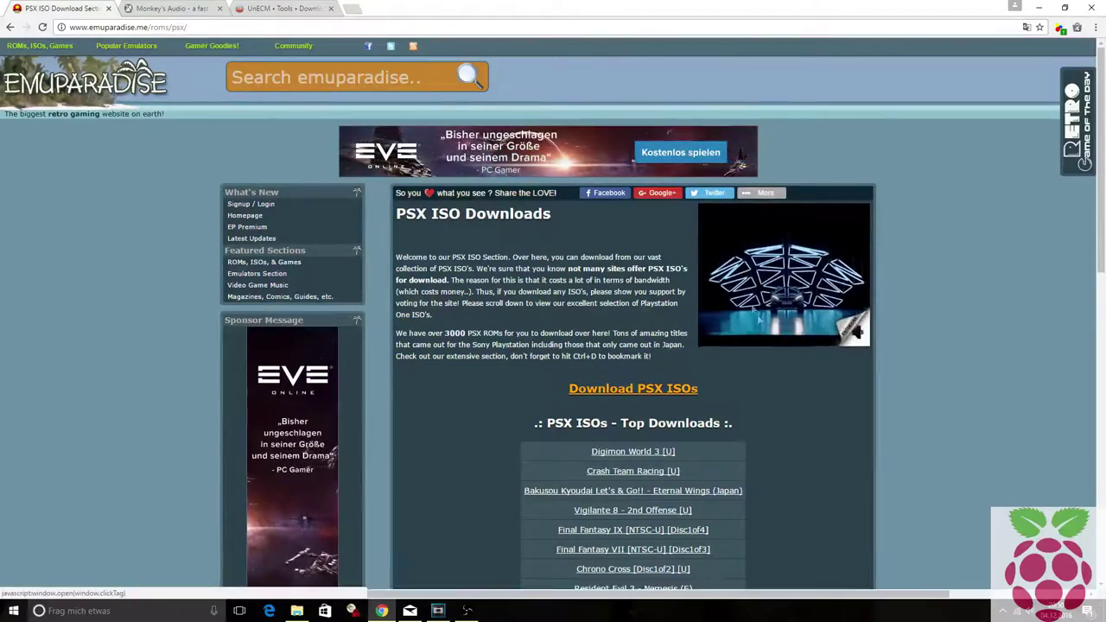
- Open the PSX ISO downloads and list the games beginning with A
scroll(524, 388, down, 2)
click(658, 275)
scroll(526, 381, down, 5)
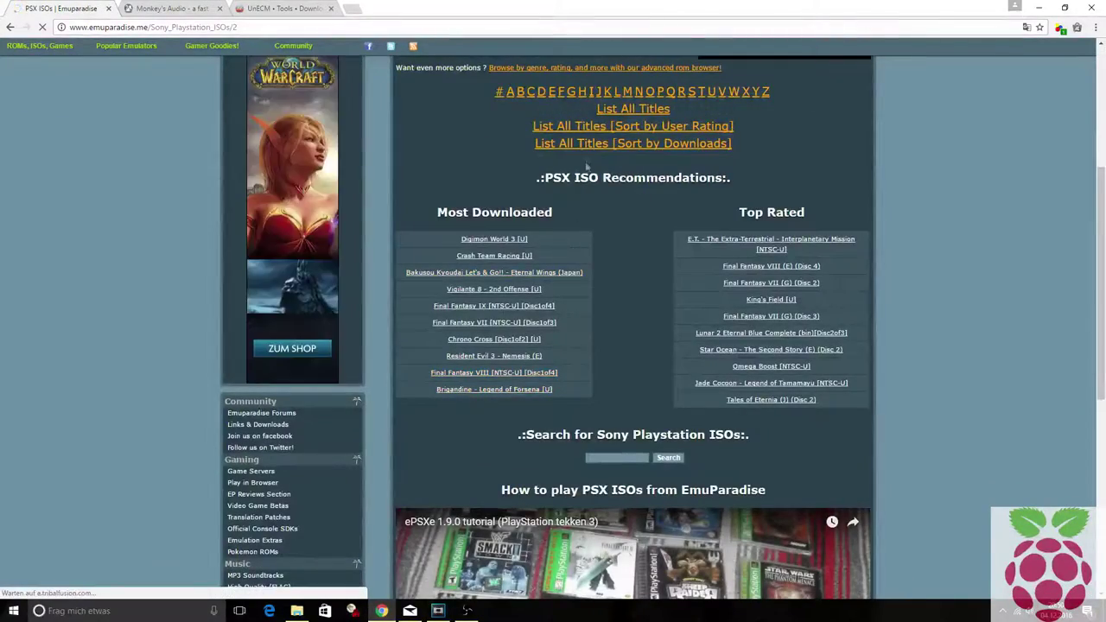
scroll(510, 216, up, 2)
click(509, 213)
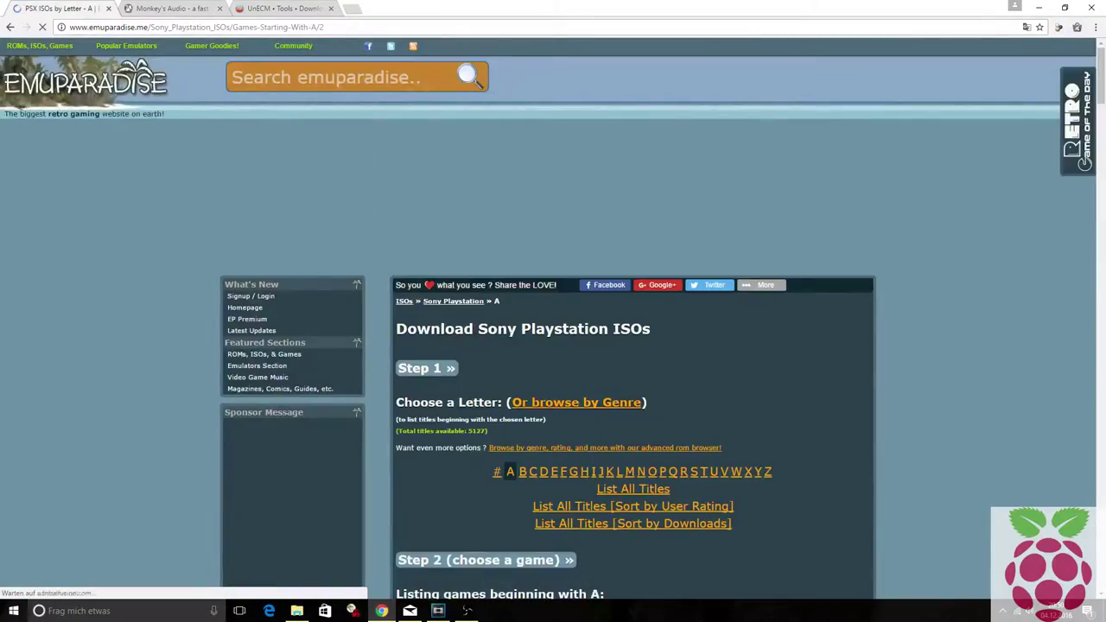
- Open the Air Combat (E) game page and start its direct download
scroll(496, 358, down, 6)
scroll(497, 359, down, 10)
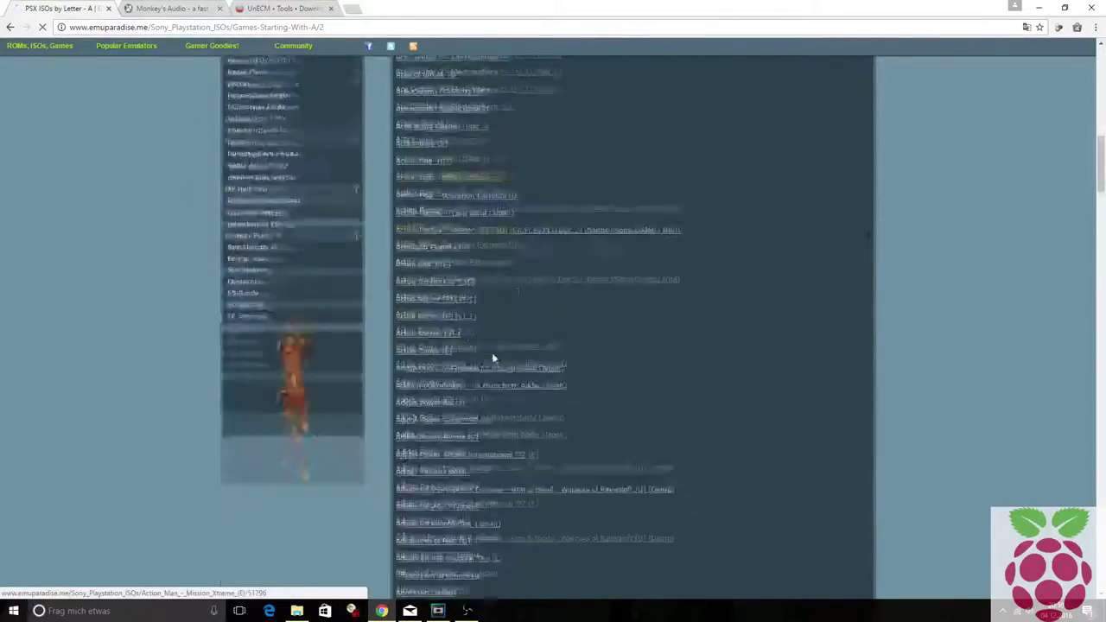
click(420, 372)
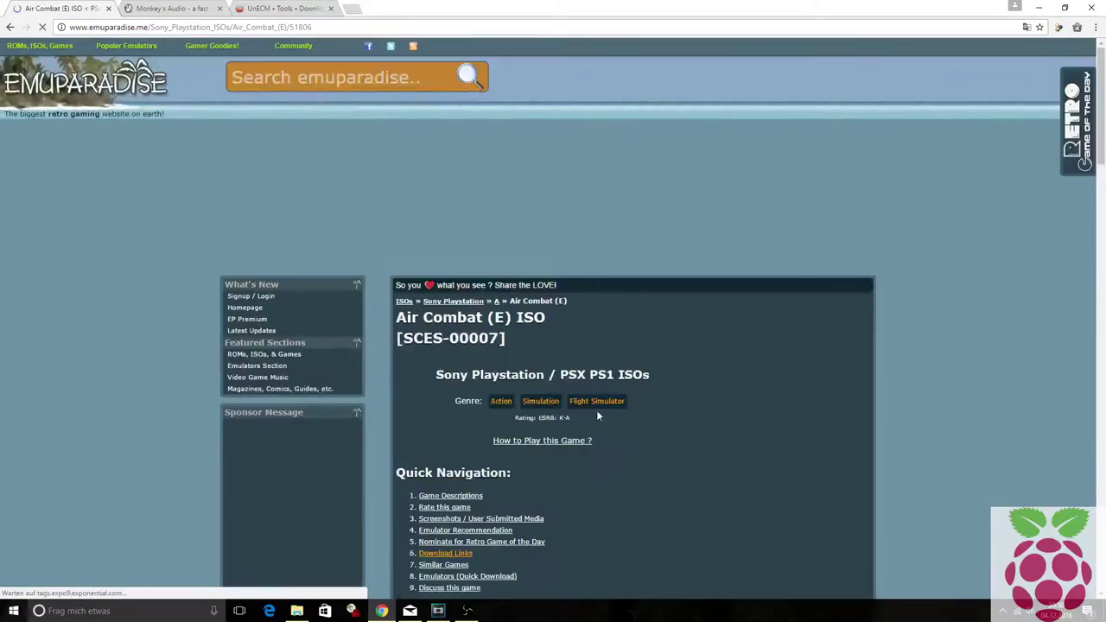
scroll(593, 370, down, 8)
scroll(594, 279, up, 2)
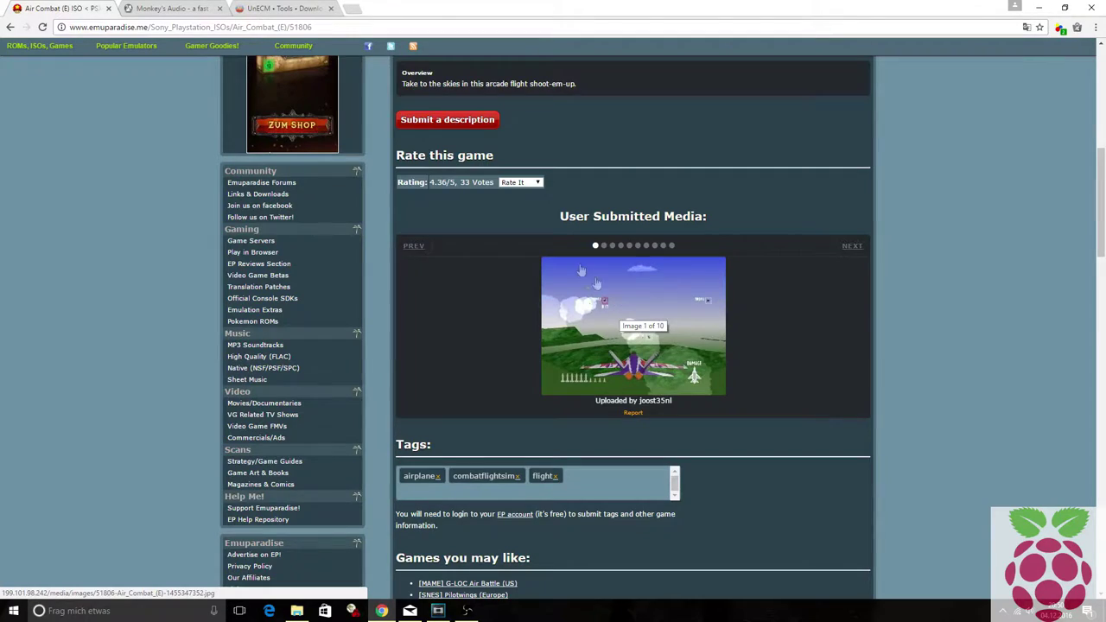
scroll(596, 283, down, 15)
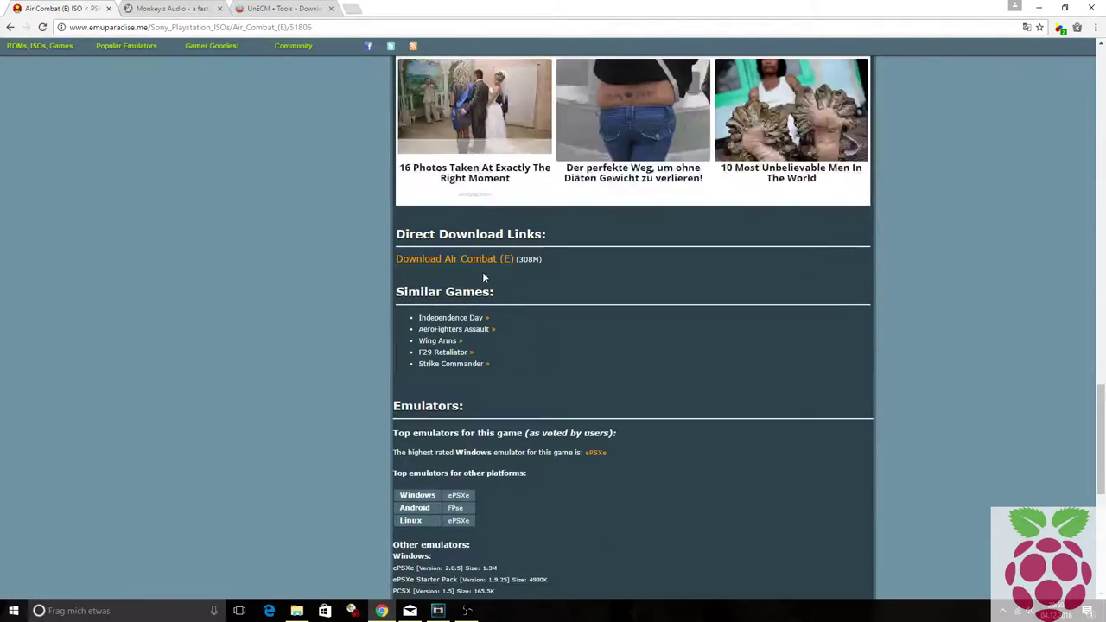
click(479, 258)
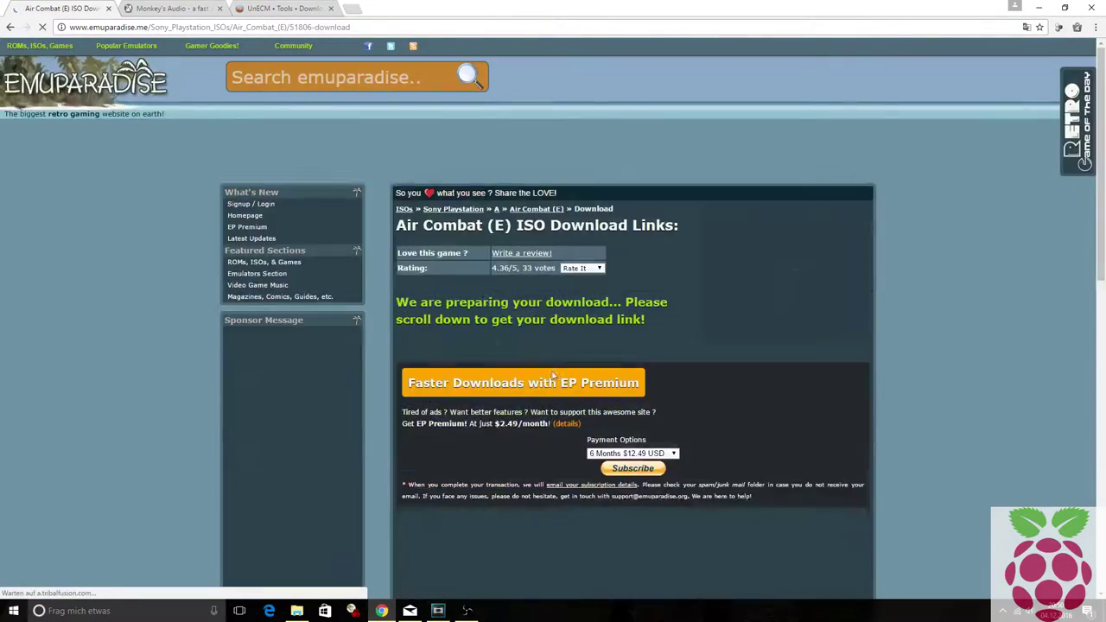
scroll(552, 374, down, 4)
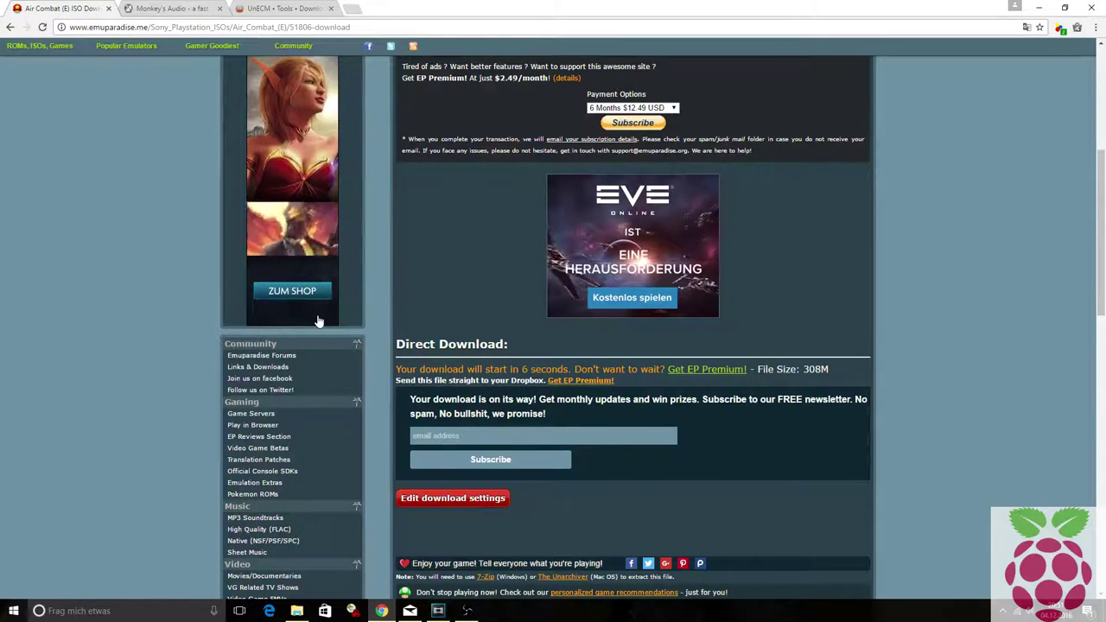
- View the Monkey's Audio website and return to the Air Combat (E) download page
click(154, 7)
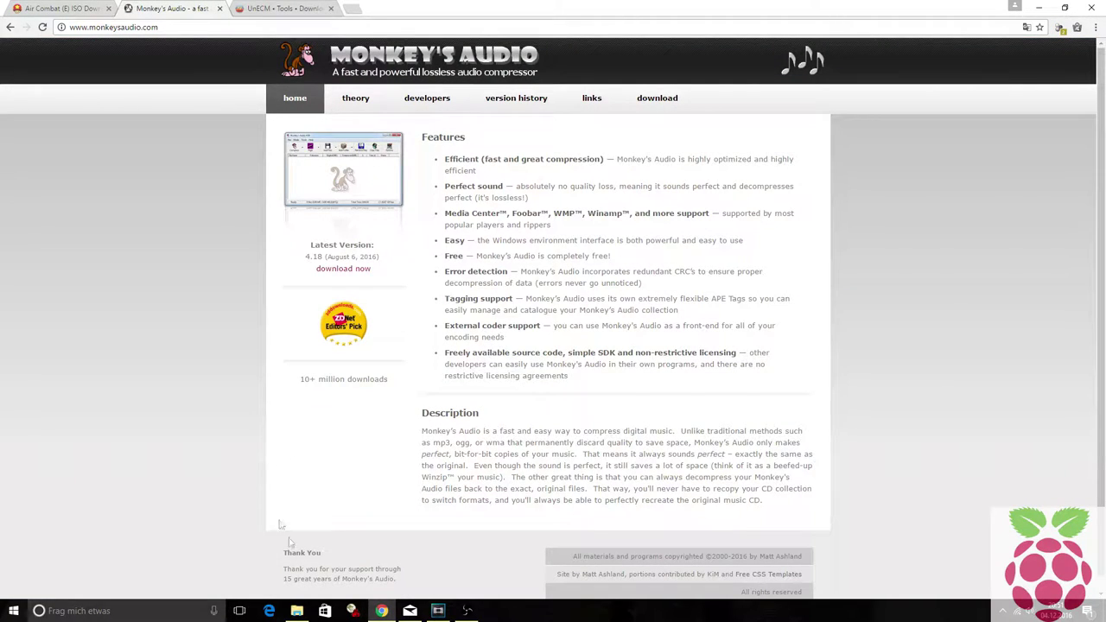
click(60, 7)
scroll(172, 130, down, 5)
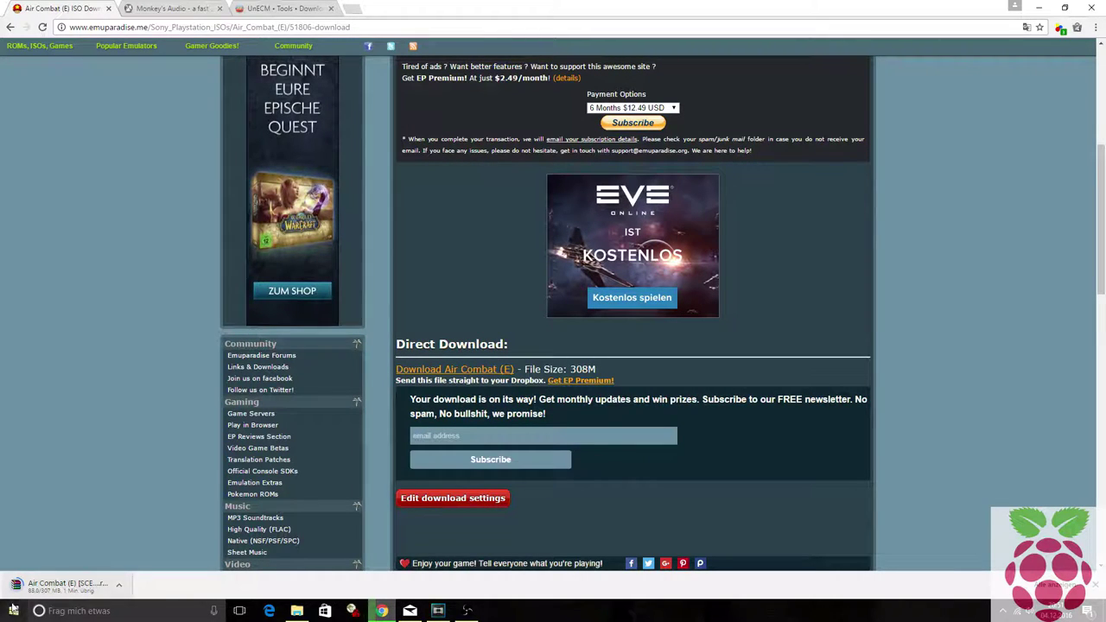
click(121, 587)
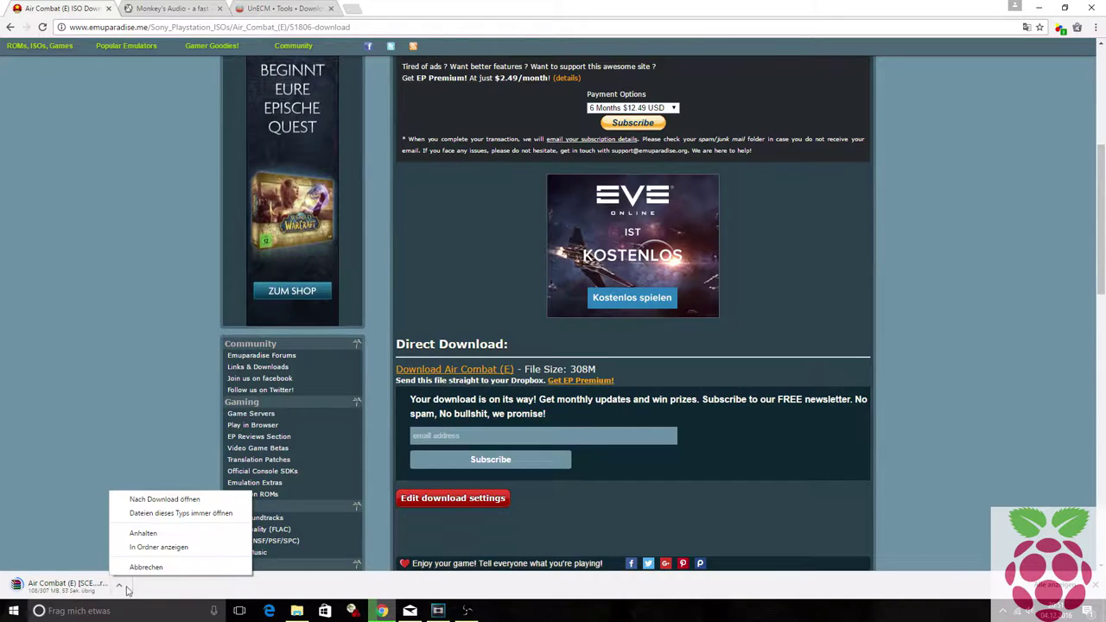
click(158, 592)
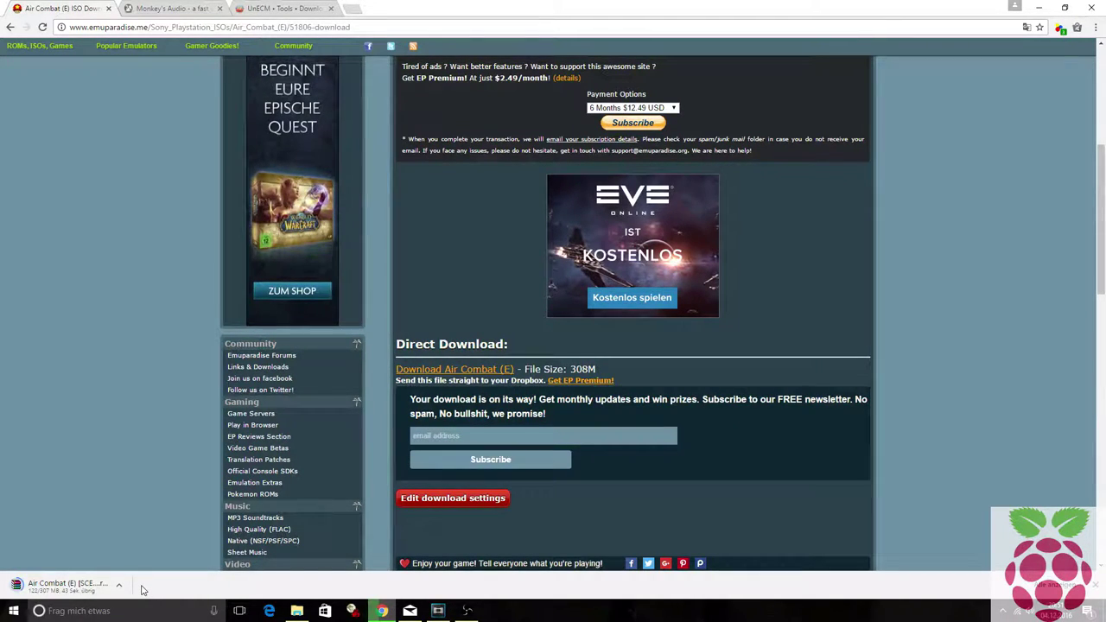
scroll(263, 513, down, 10)
scroll(262, 513, up, 12)
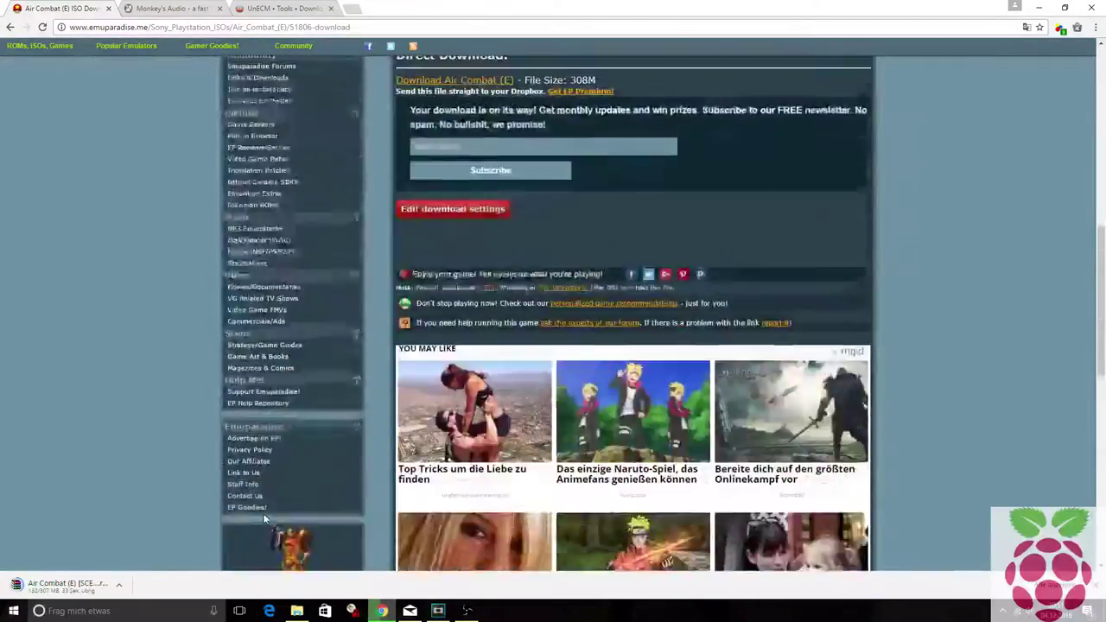
scroll(263, 526, up, 2)
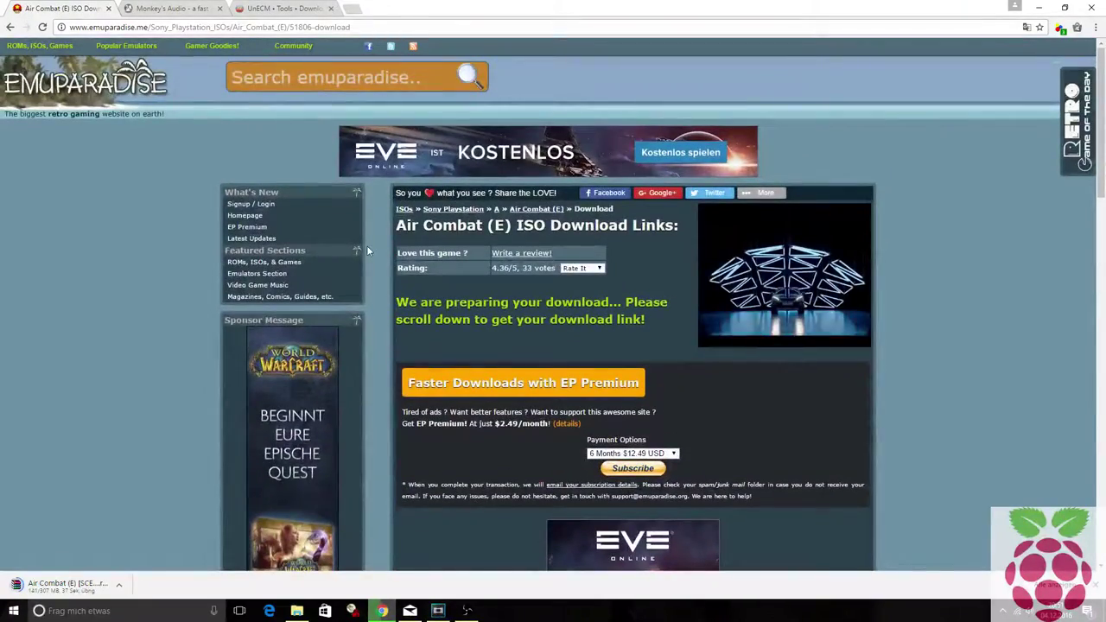
- Open youtube.de in a new tab and search for "nuclear strike track 01"
click(350, 9)
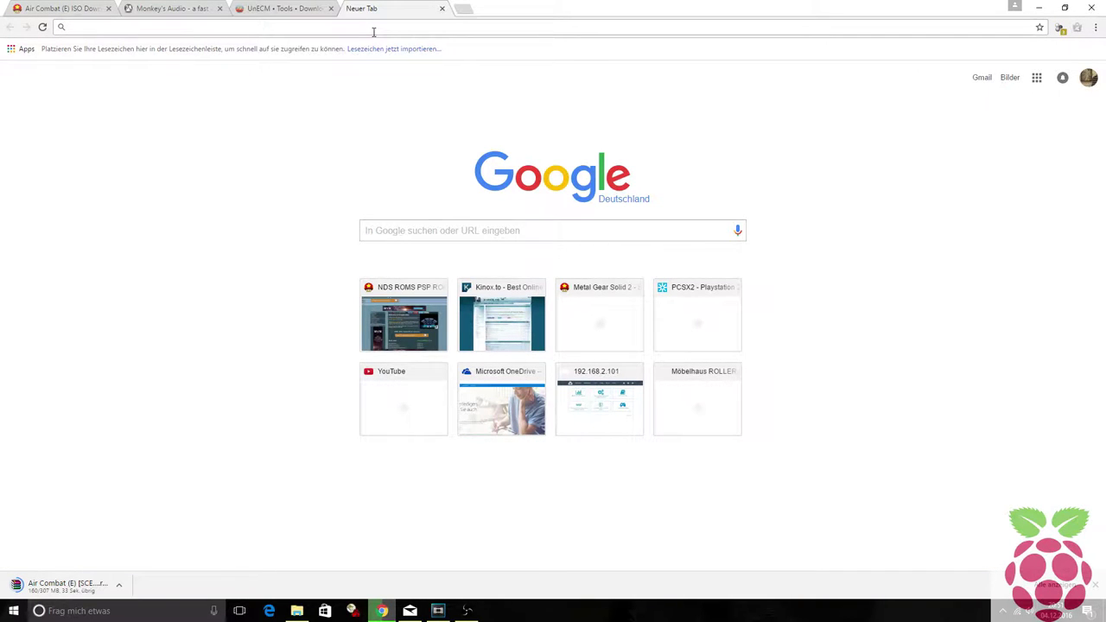
text(youtube.de)
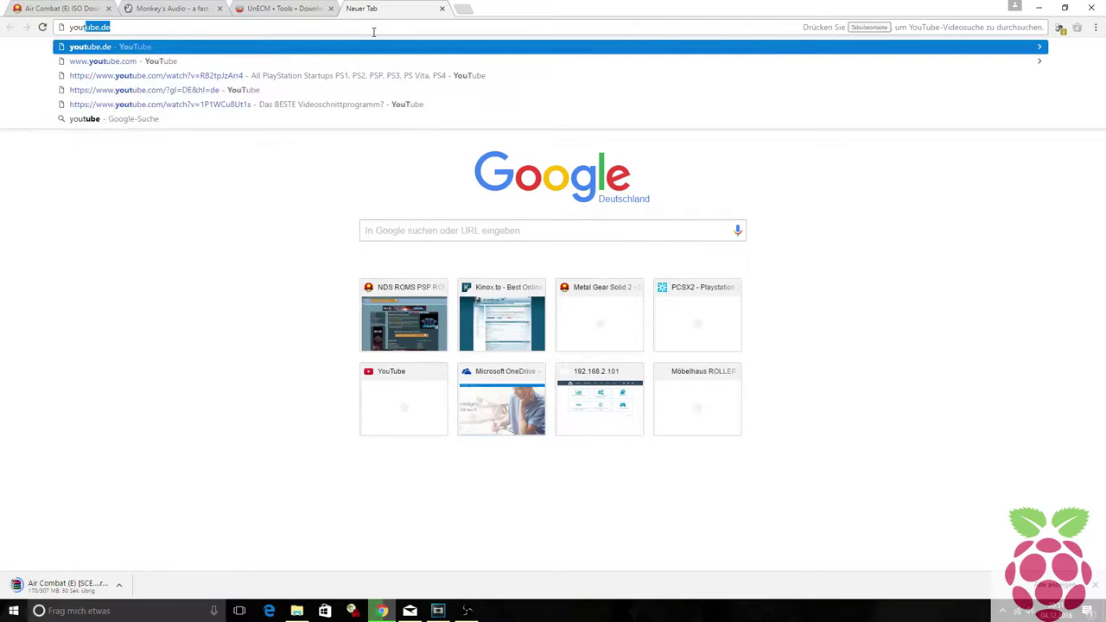
key(Return)
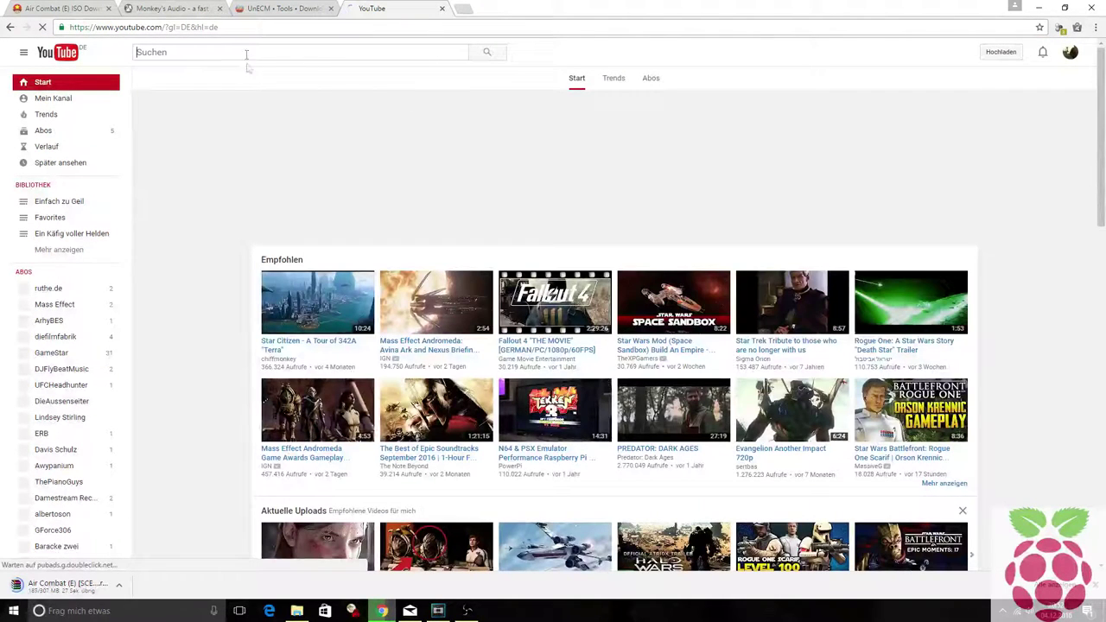
text(nucle)
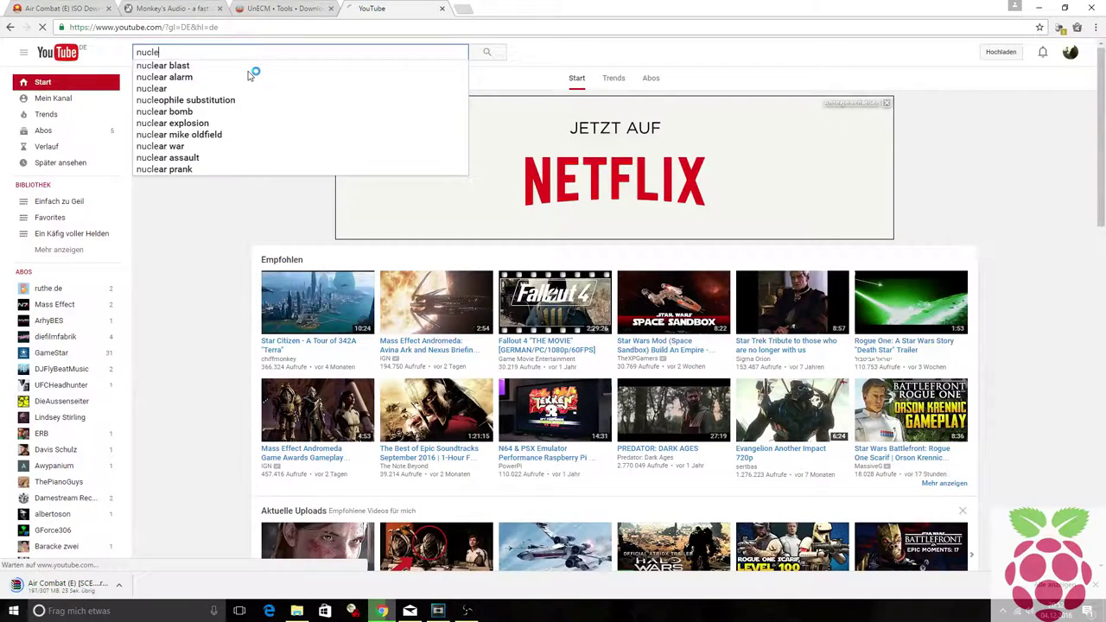
text(ar strike )
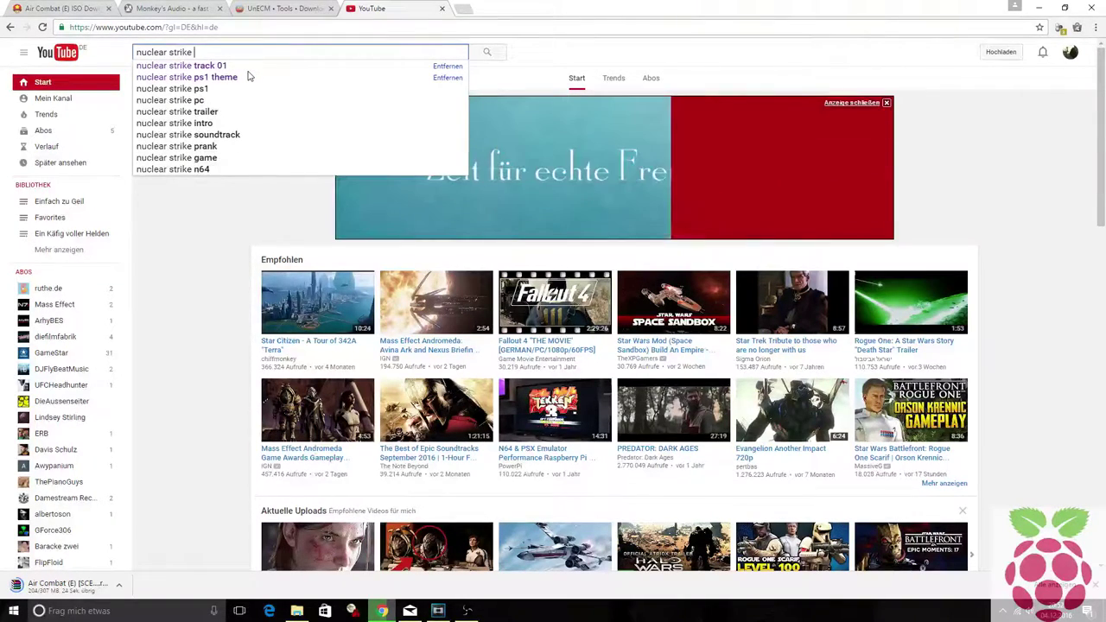
text(track 01)
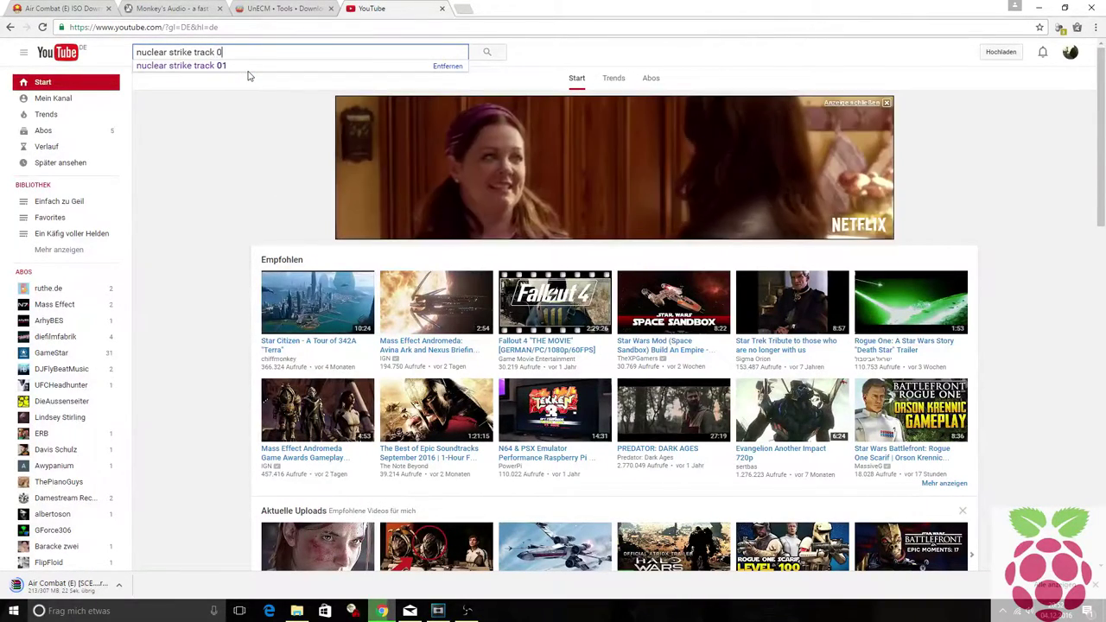
key(Return)
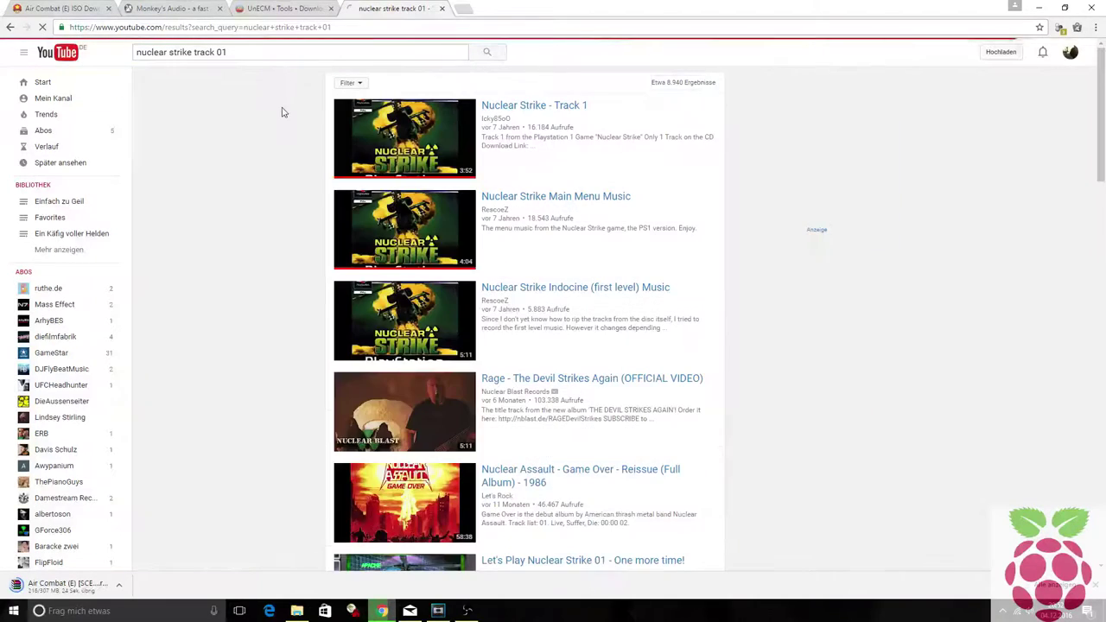
- Play part of the Nuclear Strike - Track 1 video and close its tab
click(506, 106)
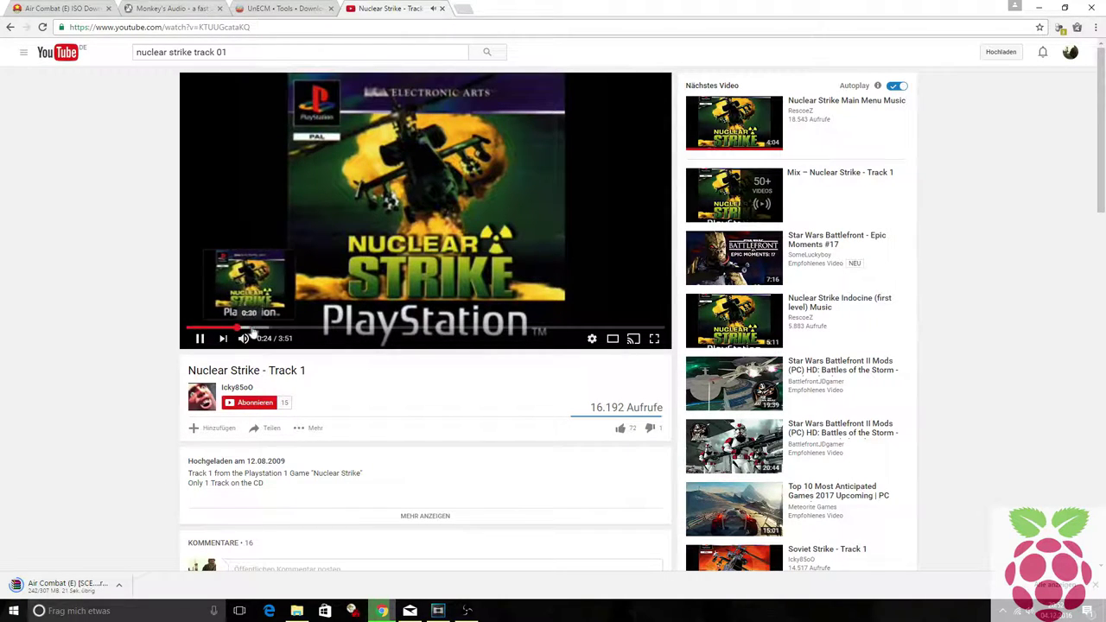
click(236, 329)
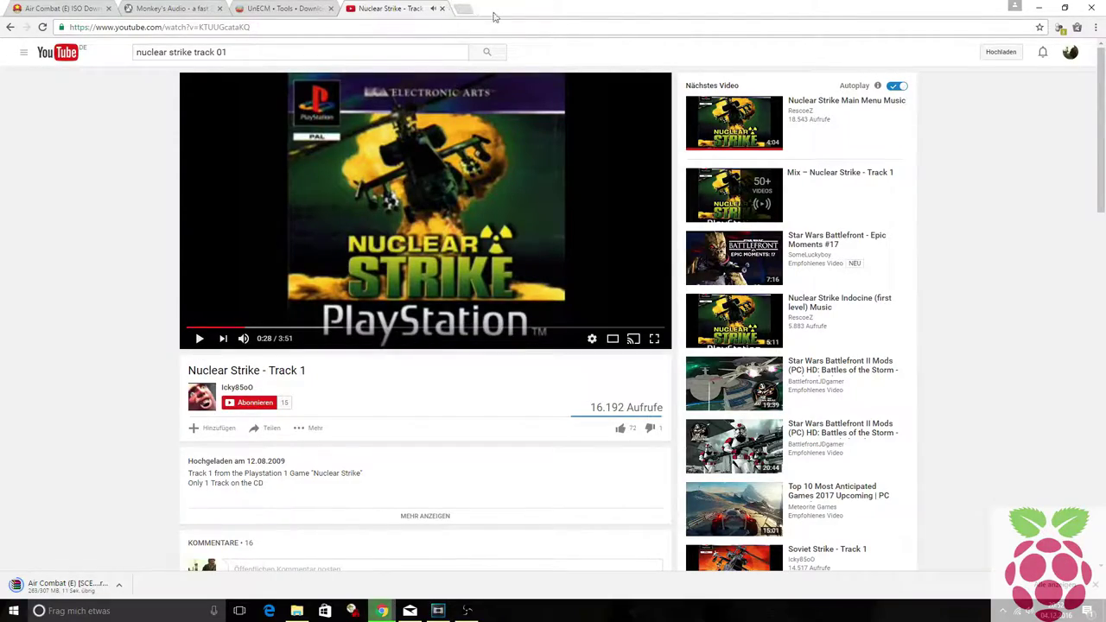
click(441, 10)
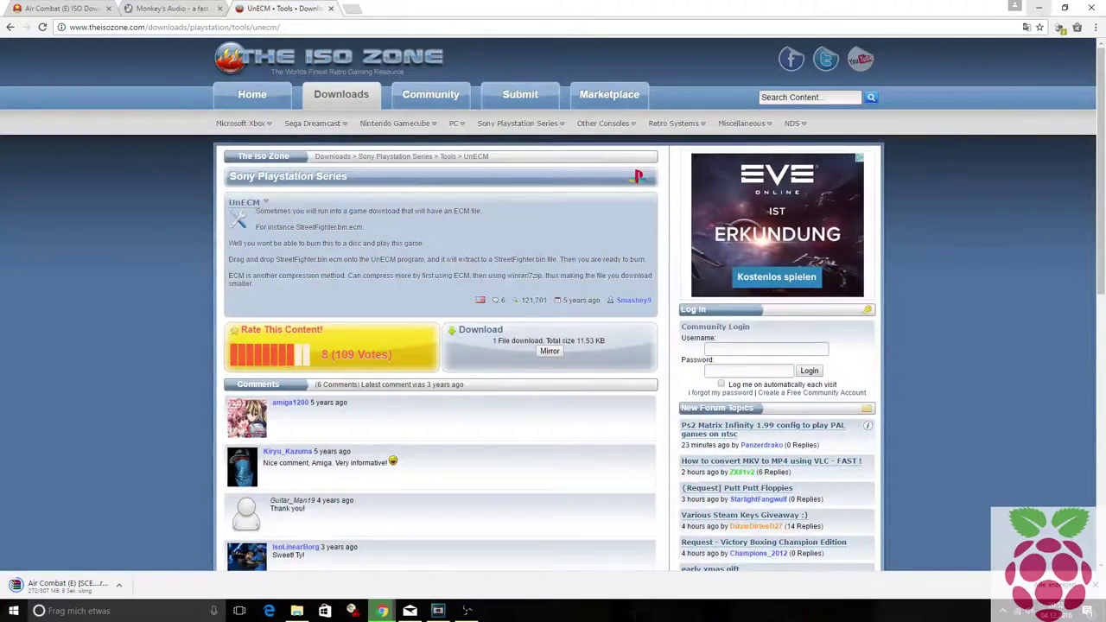
- Open the downloaded Air Combat (E) [SCES-00007].rar archive in WinRAR and minimize the browser
click(1038, 7)
click(381, 610)
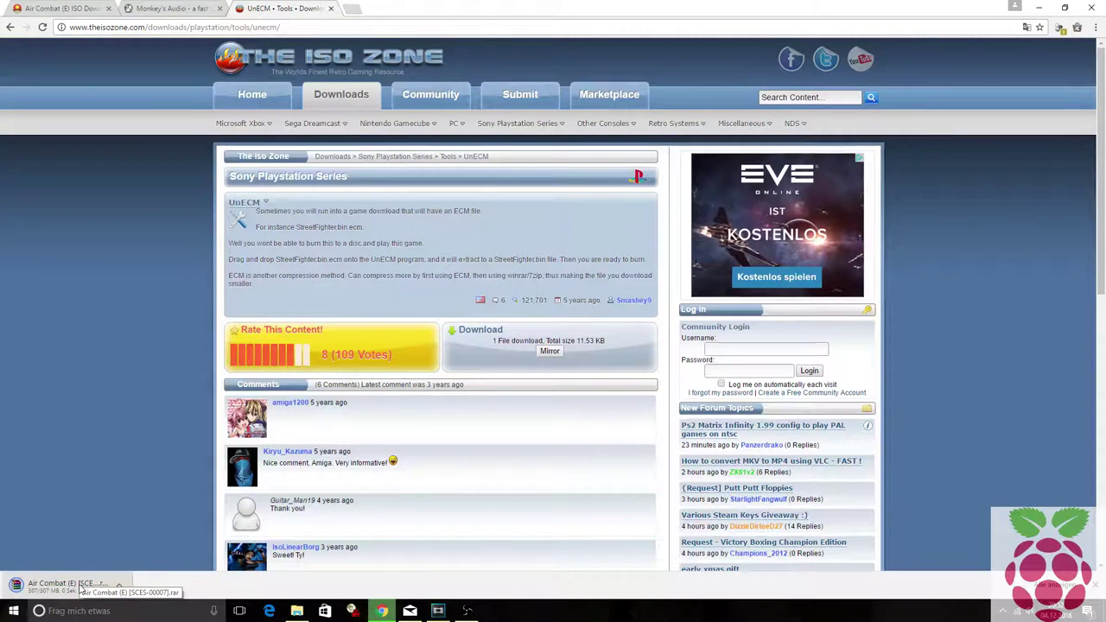
click(81, 586)
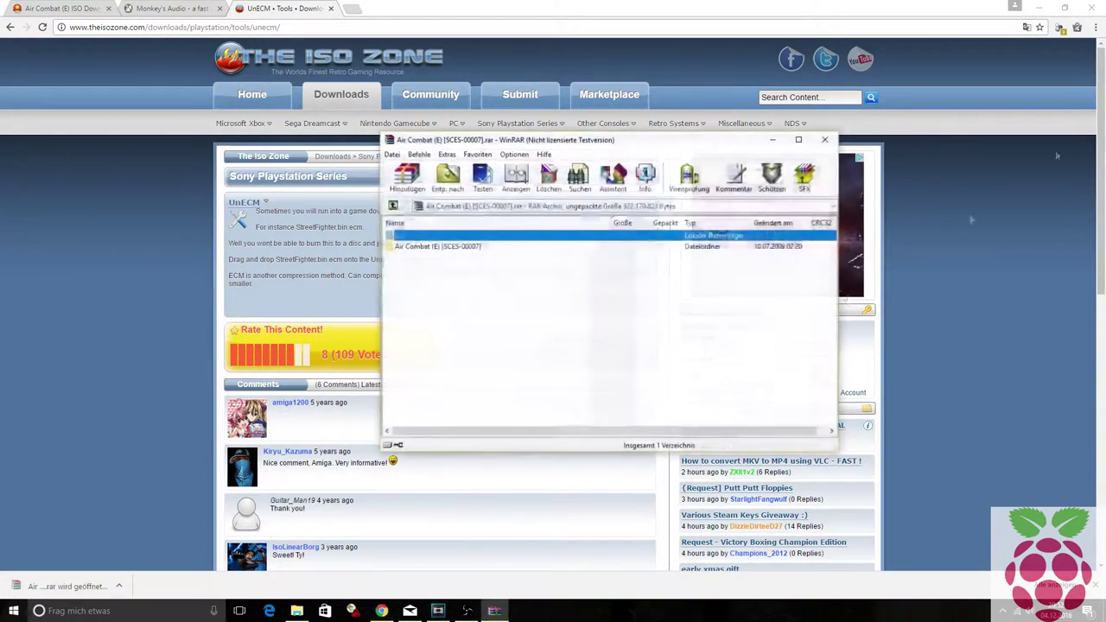
click(1041, 6)
- Examine the track files in the archive's Air Combat (E) [SCES-00007] folder and return to the archive root
double_click(437, 246)
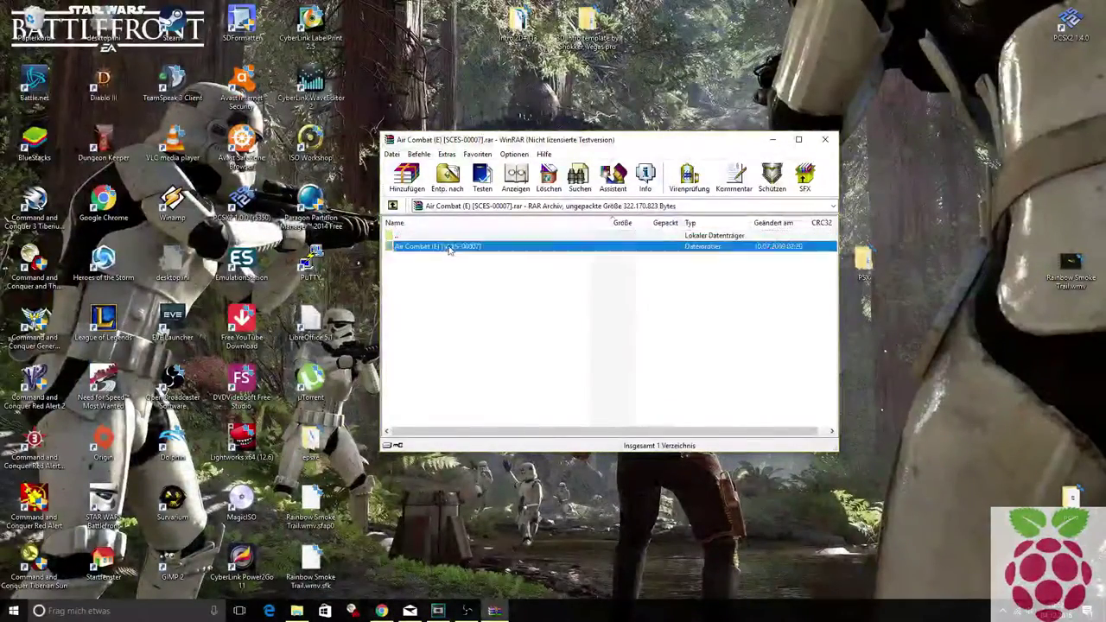
scroll(551, 256, down, 15)
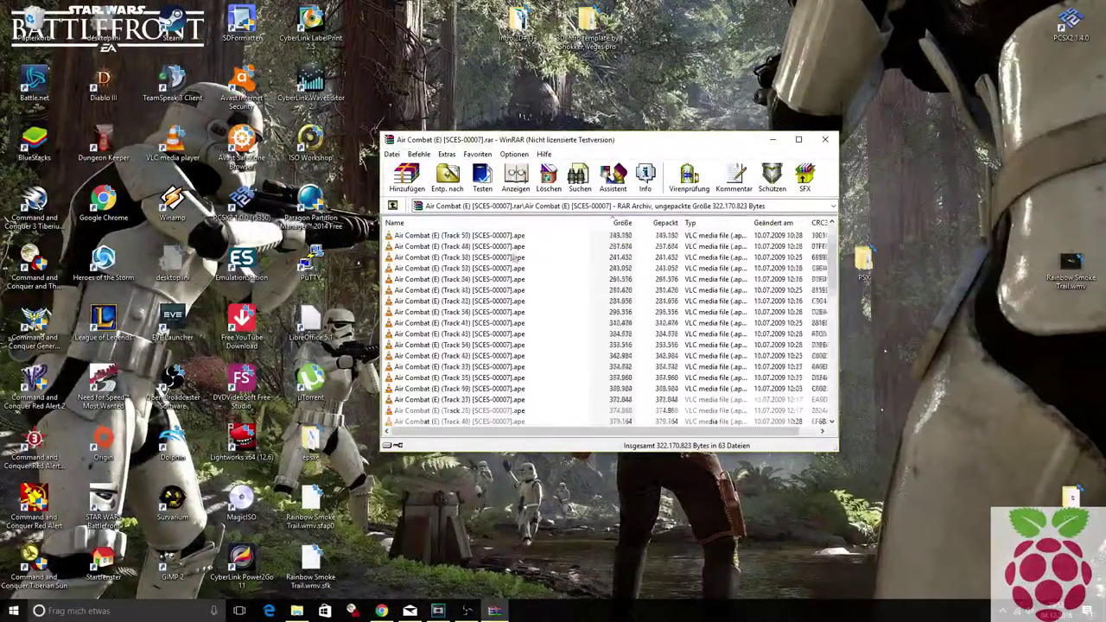
scroll(506, 387, up, 15)
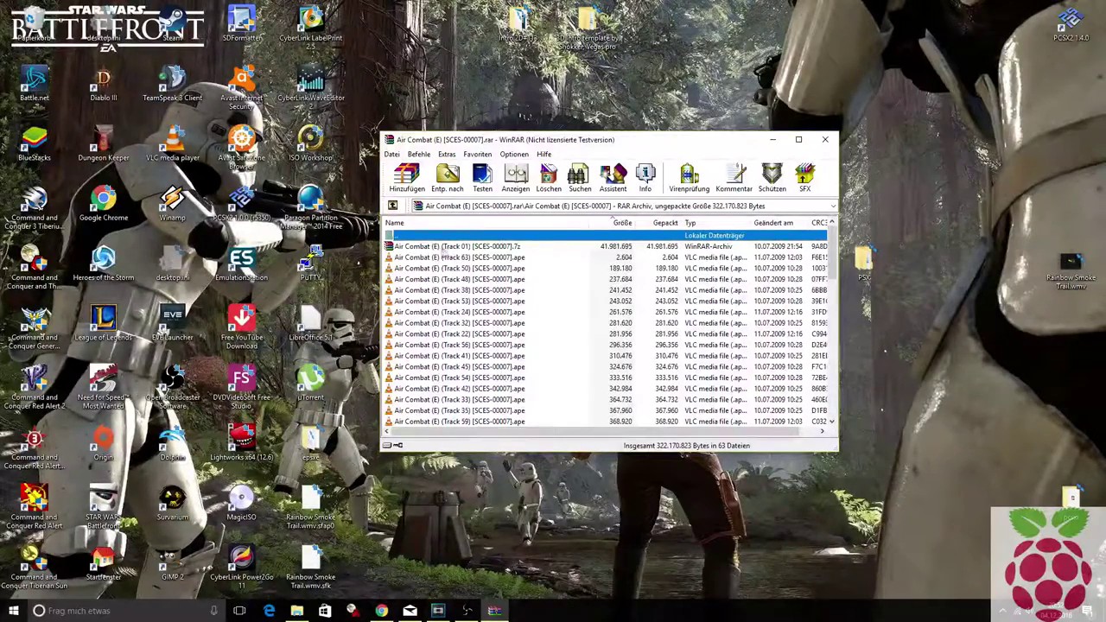
double_click(409, 236)
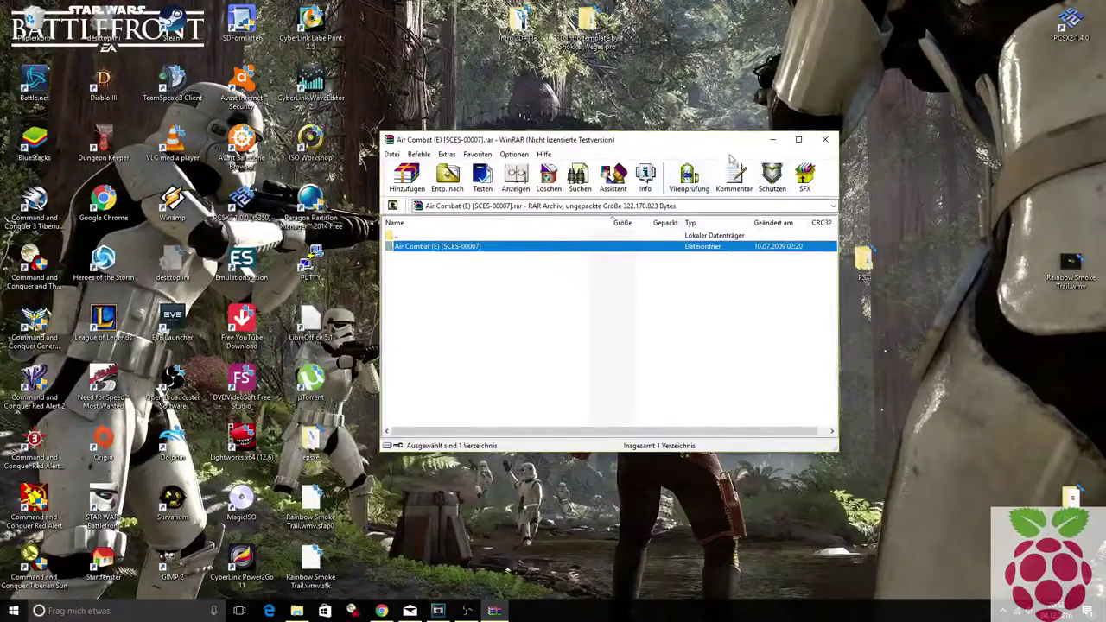
- Open the desktop's PSX folder and restore its window to a smaller size beside the WinRAR archive
drag(760, 139, 589, 117)
drag(866, 255, 792, 255)
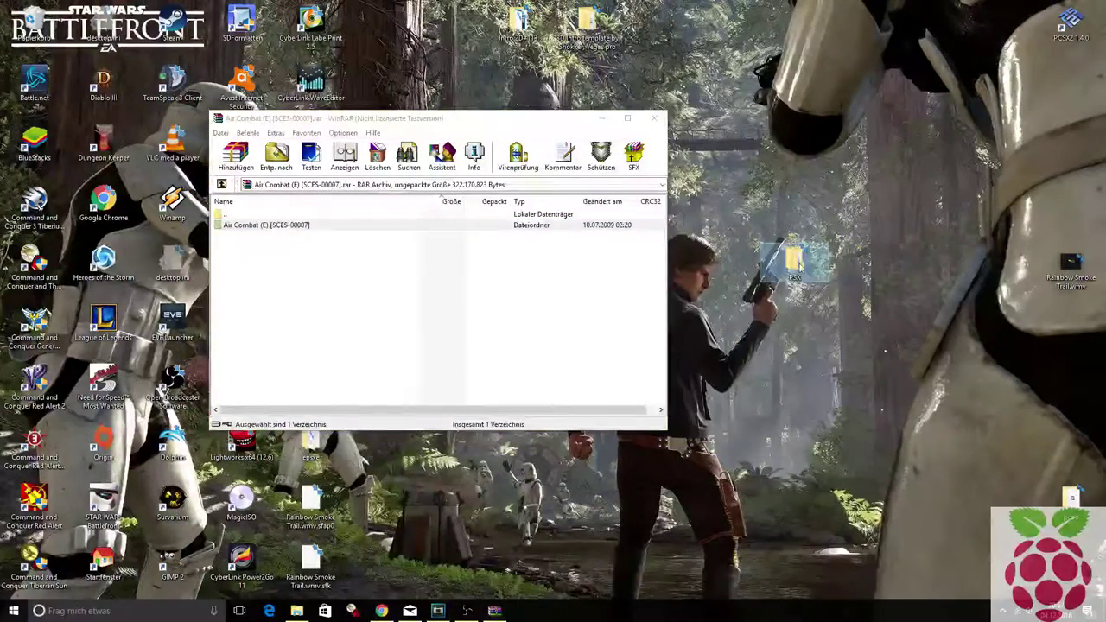
double_click(793, 257)
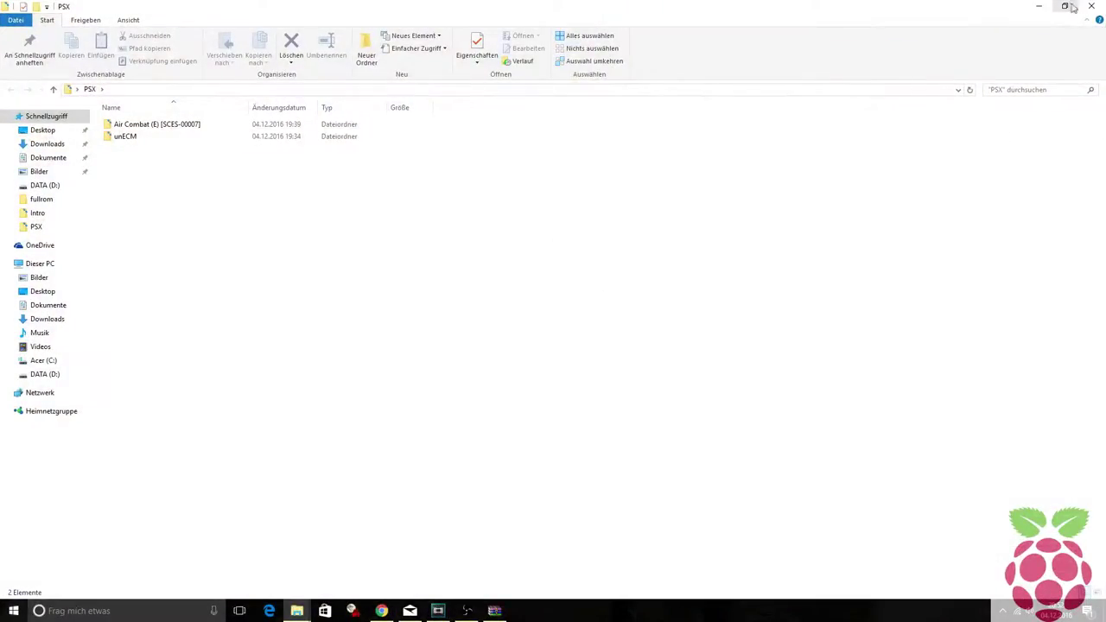
click(1064, 6)
right_click(707, 183)
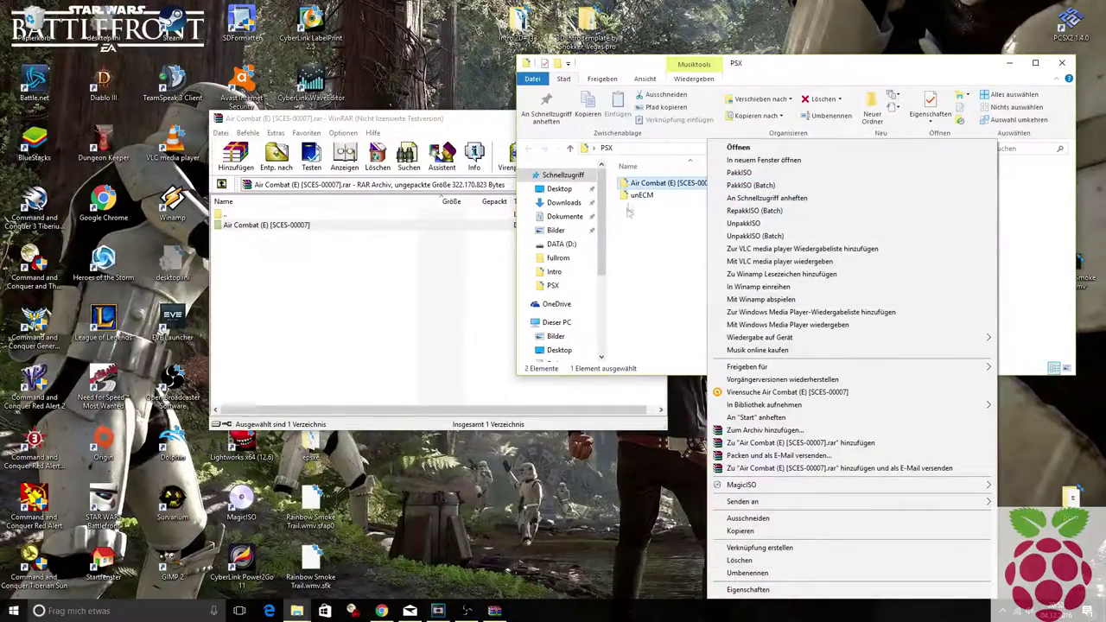
click(665, 184)
- Move wav to bin.bat from the PSX folder's Air Combat (E) [SCES-00007] subfolder into the unECM folder
double_click(665, 183)
scroll(704, 259, down, 8)
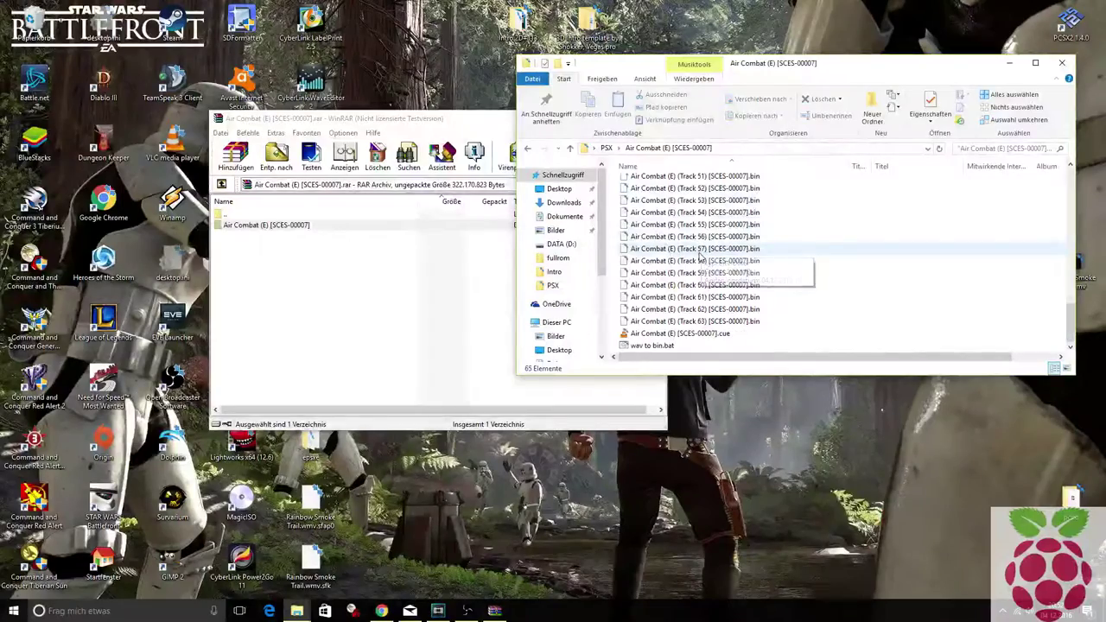
right_click(654, 346)
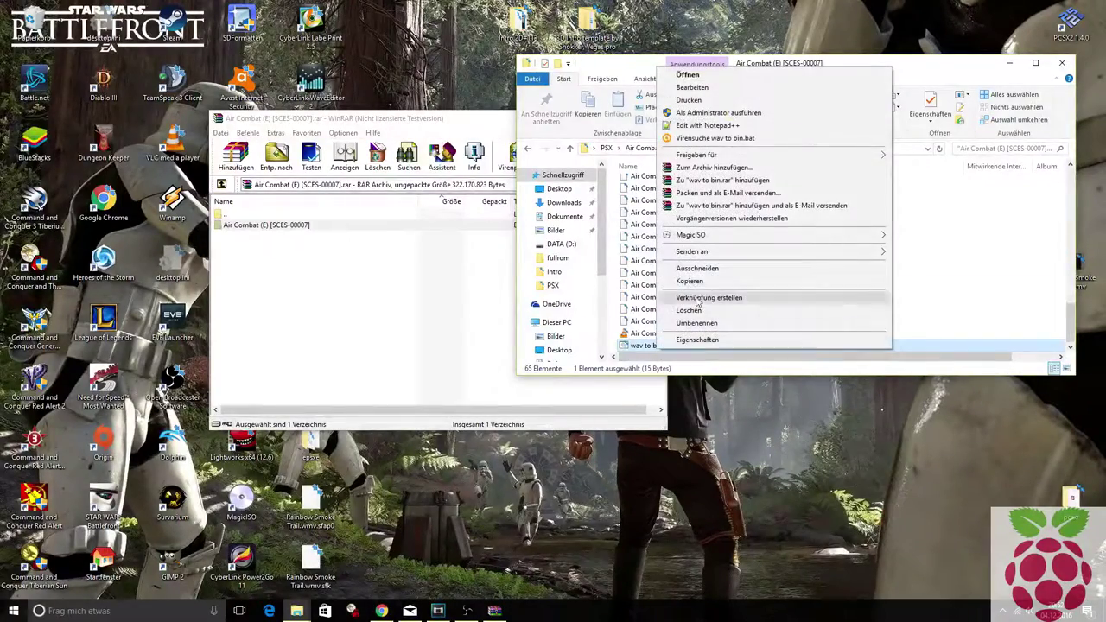
click(696, 272)
key(alt+Up)
right_click(679, 222)
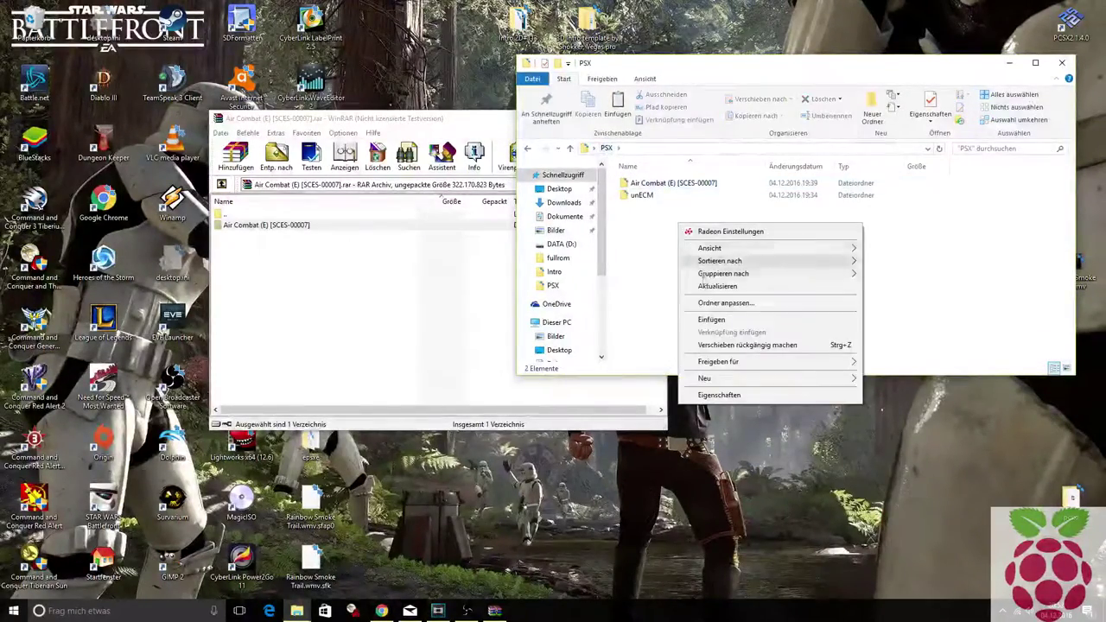
click(708, 319)
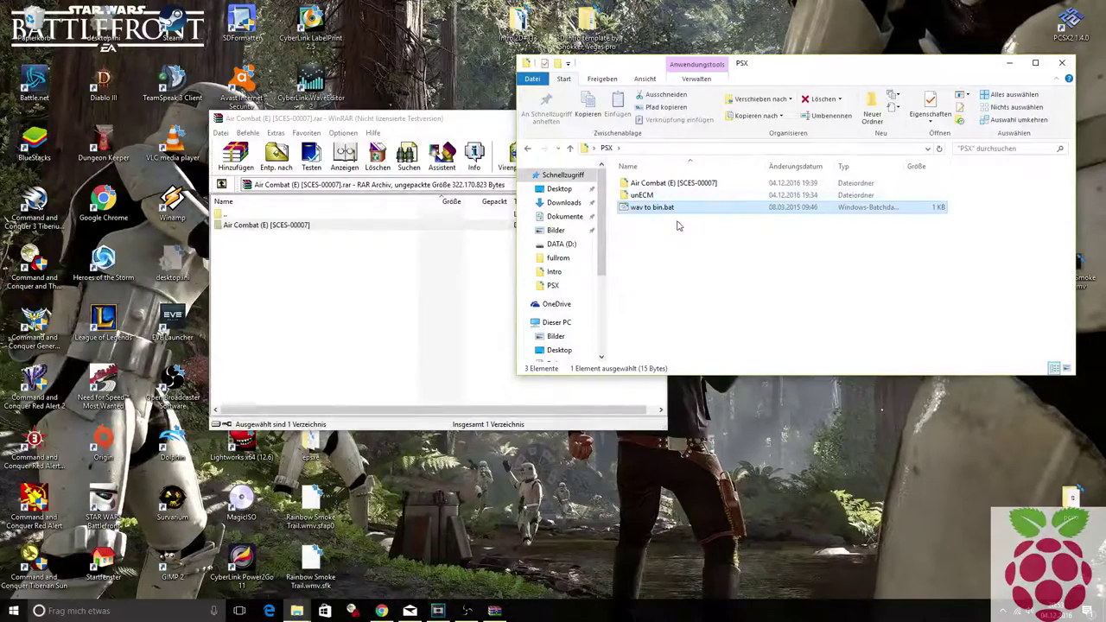
drag(665, 208, 648, 191)
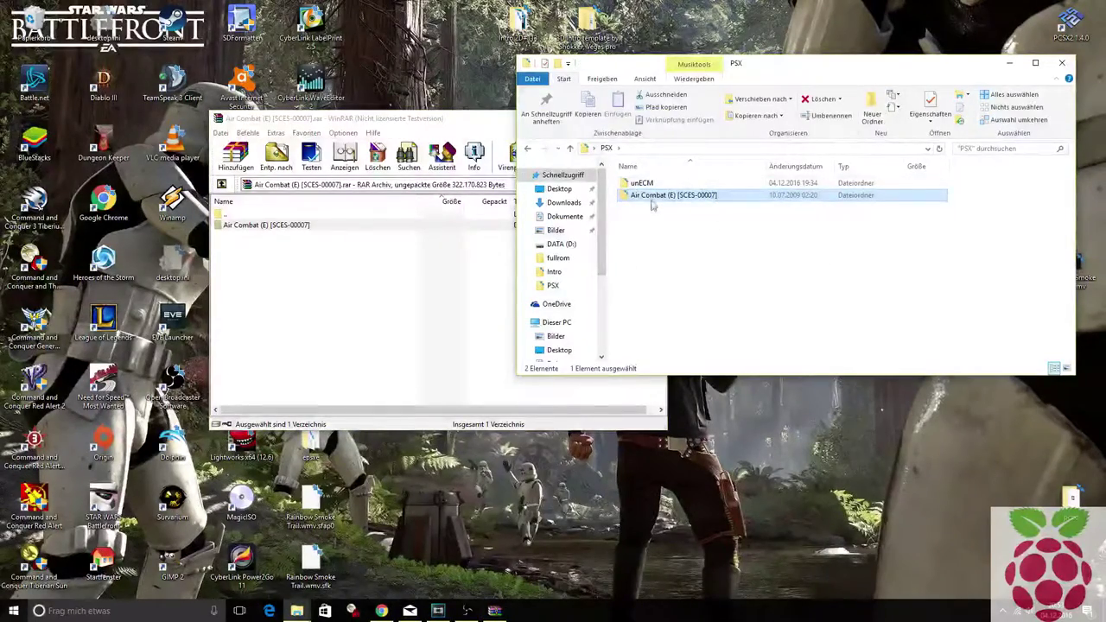
- Close WinRAR, then extract Air Combat (E) (Track 01) [SCES-00007].7z in its own folder and delete that archive
click(655, 119)
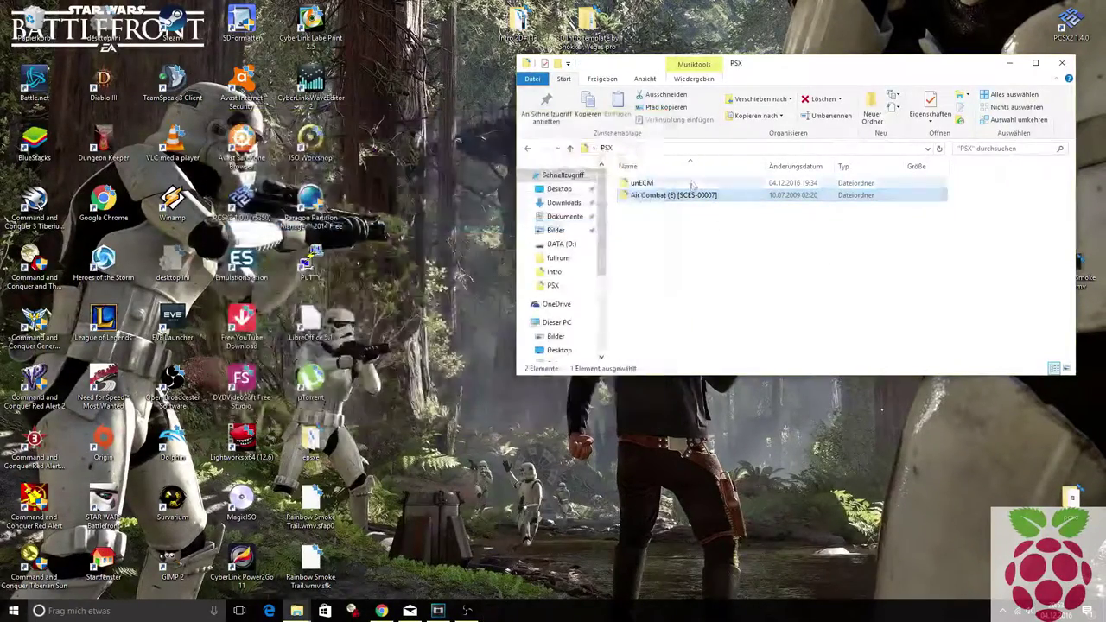
double_click(661, 196)
right_click(661, 183)
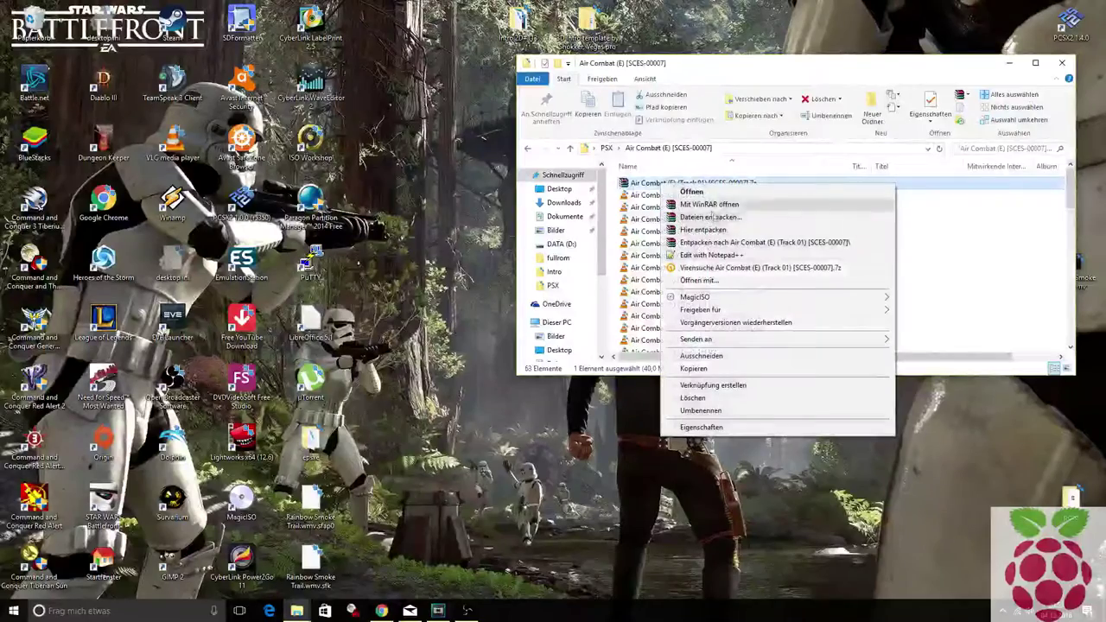
click(703, 230)
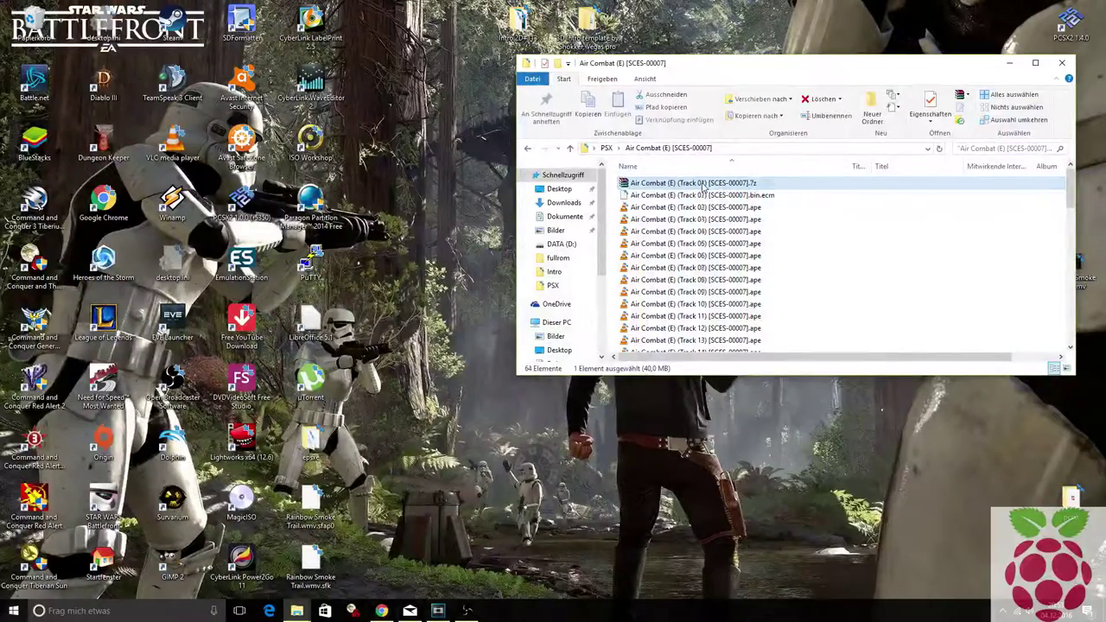
key(Delete)
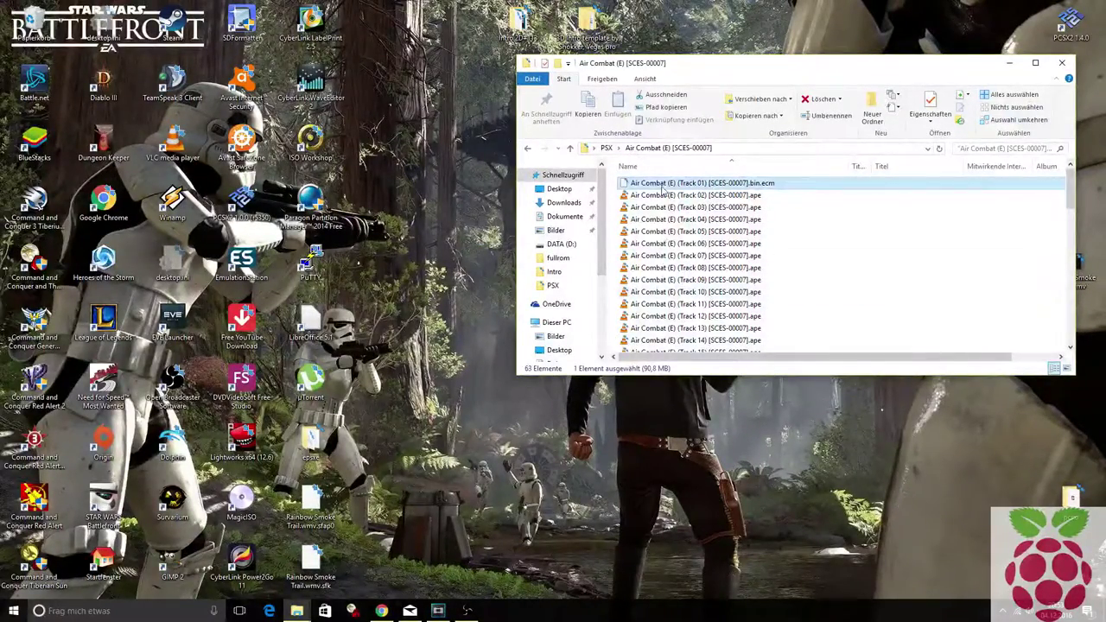
- Switch to the browser and open the mirror download from The ISO Zone's UnECM page
scroll(674, 216, down, 8)
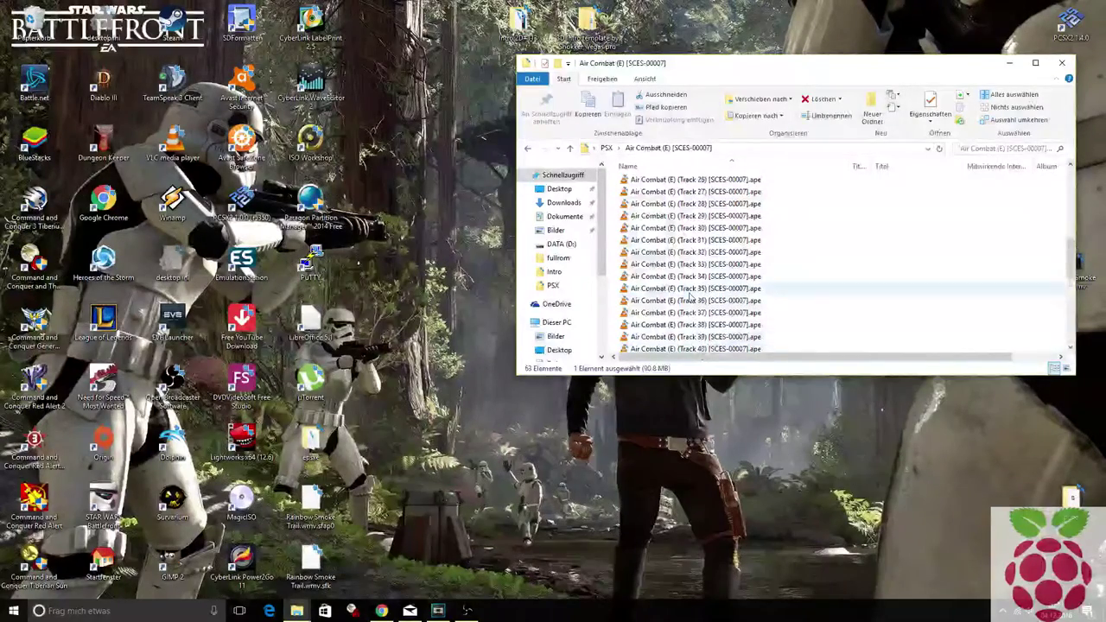
scroll(691, 295, up, 8)
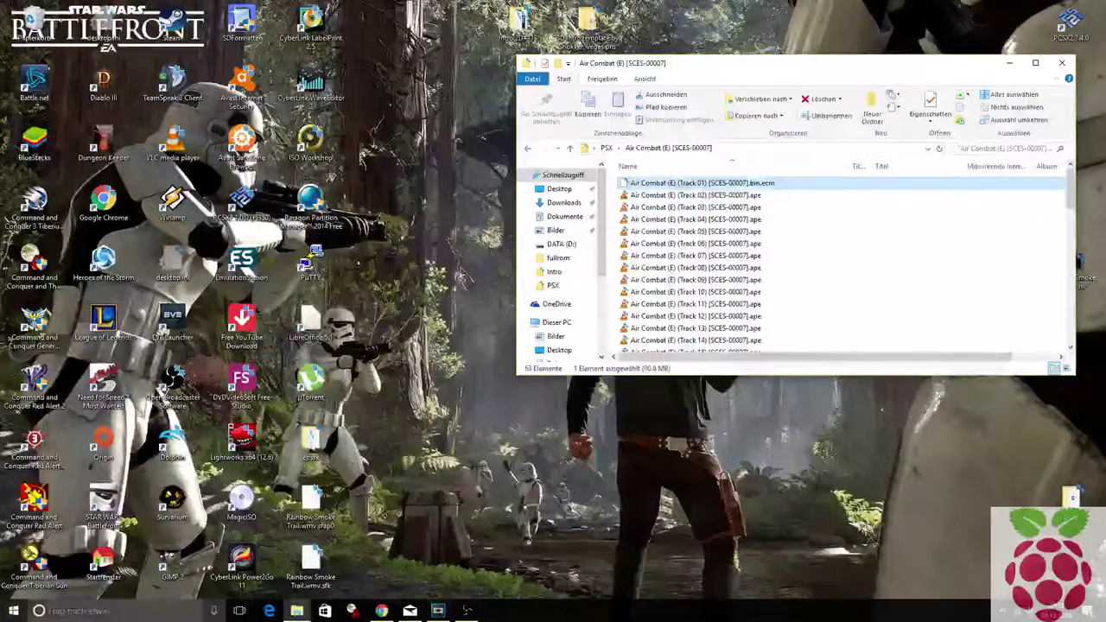
click(296, 610)
click(281, 563)
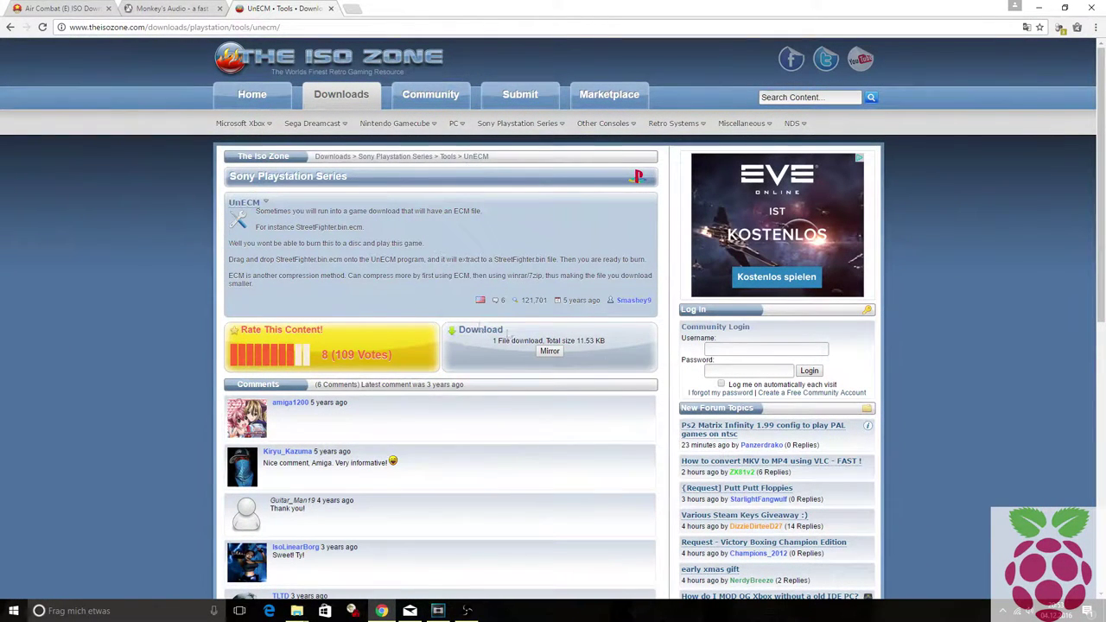
click(548, 352)
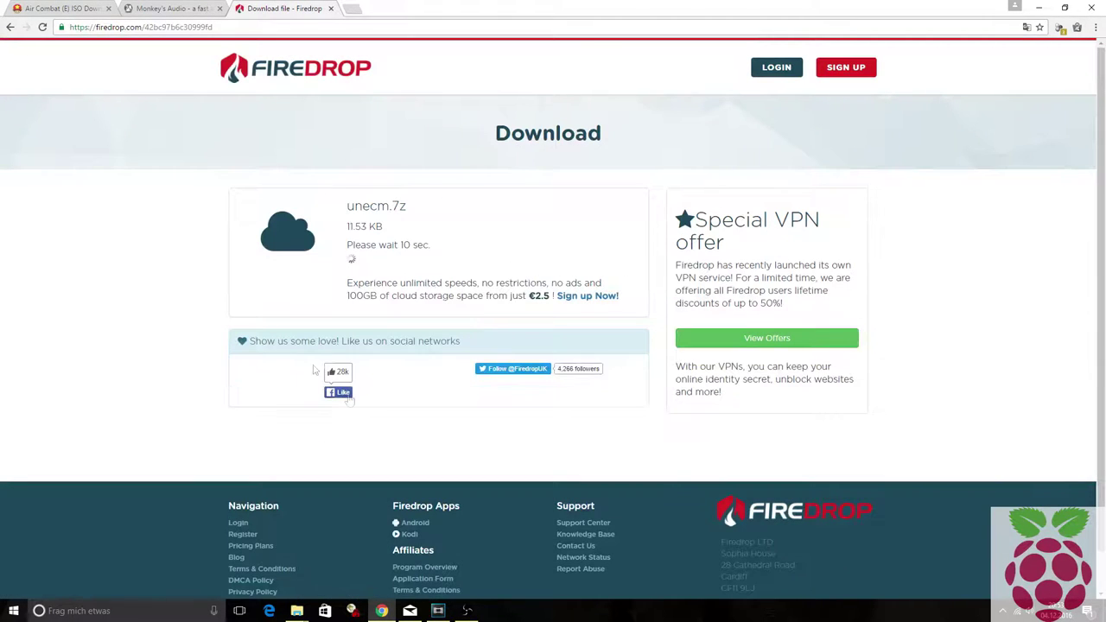
- Download unecm.7z from the Firedrop page once the waiting time is over
click(138, 7)
click(81, 7)
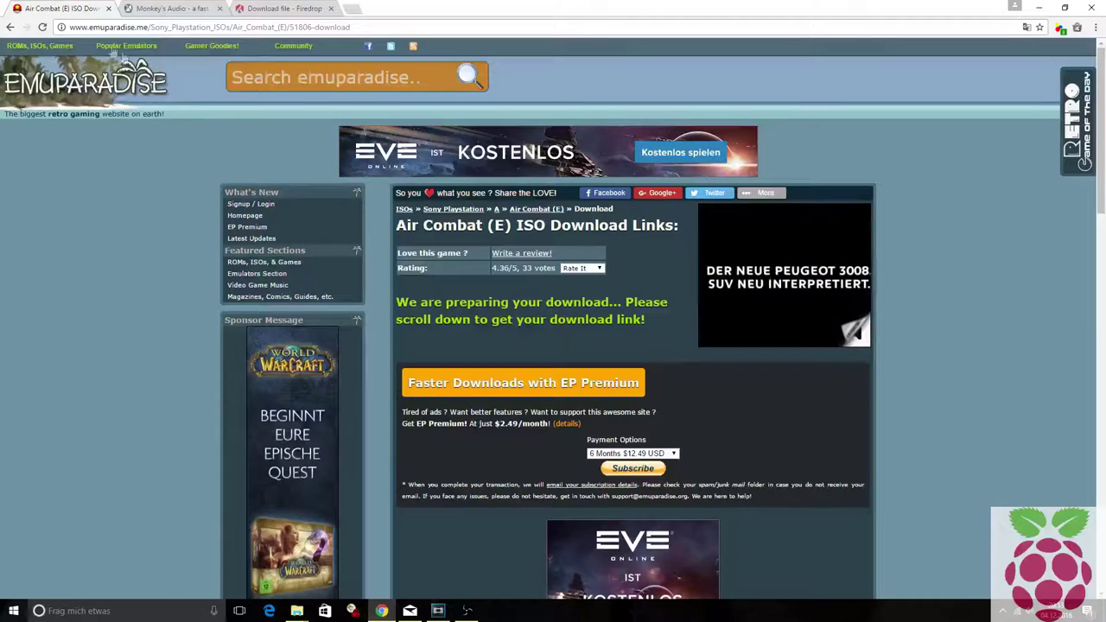
click(281, 8)
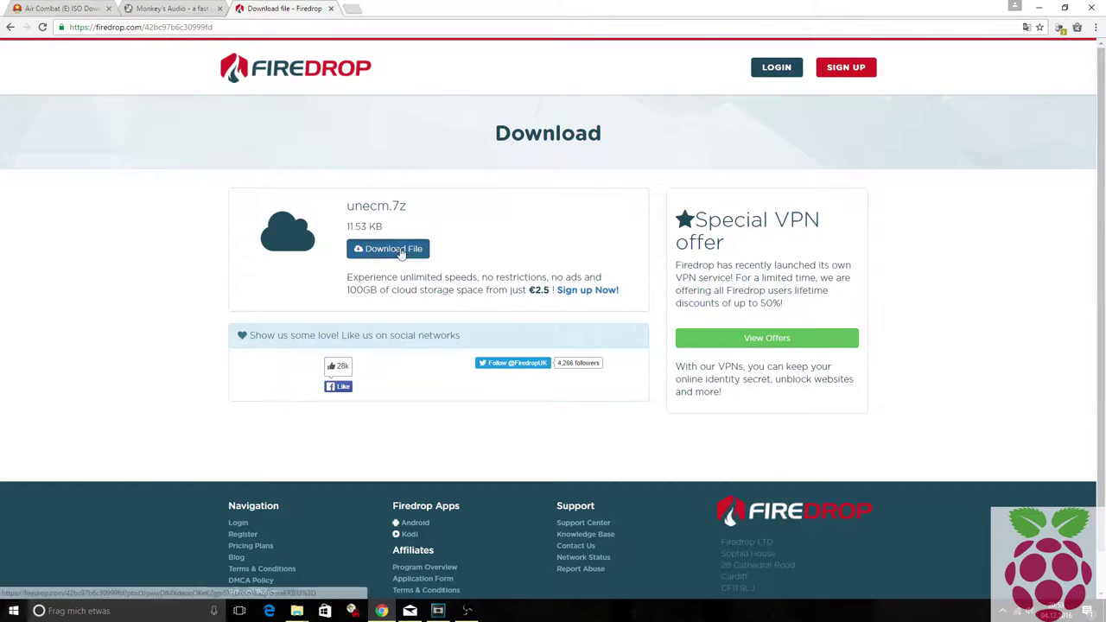
click(393, 248)
- Switch to File Explorer and open unecm.7z from the Downloads folder in WinRAR
click(442, 8)
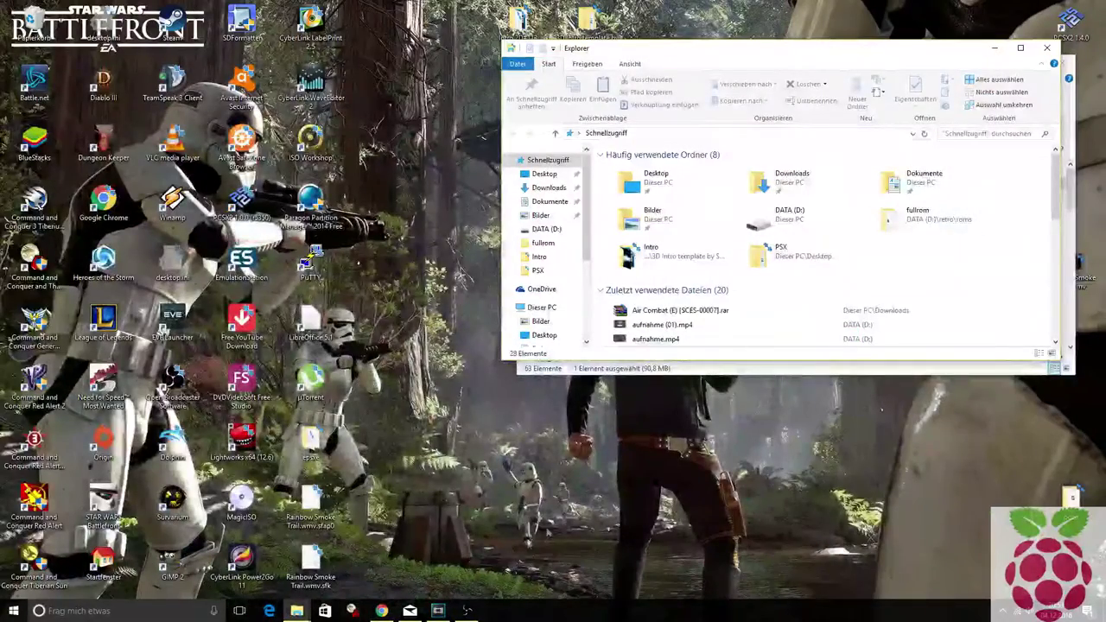
scroll(547, 294, down, 2)
click(546, 285)
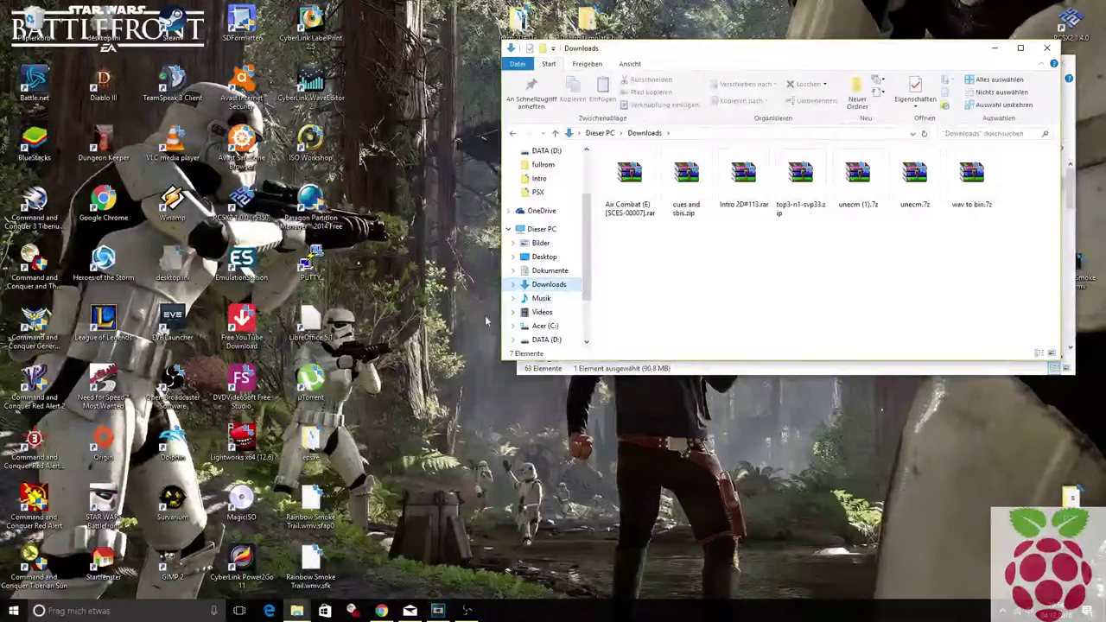
double_click(913, 177)
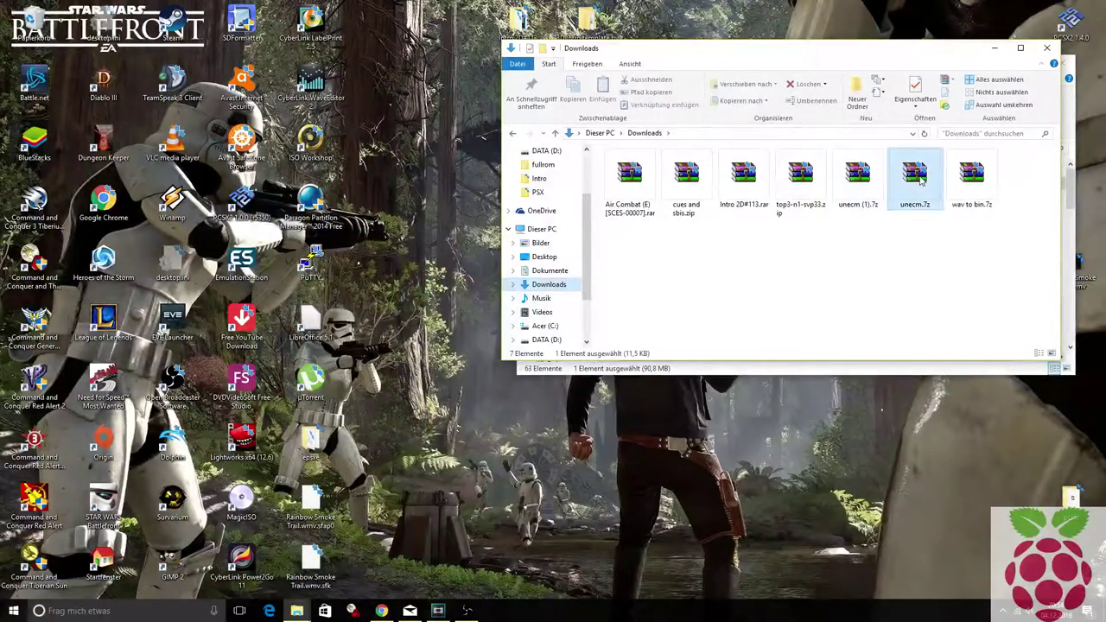
- Extract unecm.exe from the archive into the PSX folder's Air Combat (E) [SCES-00007] subfolder
click(1009, 50)
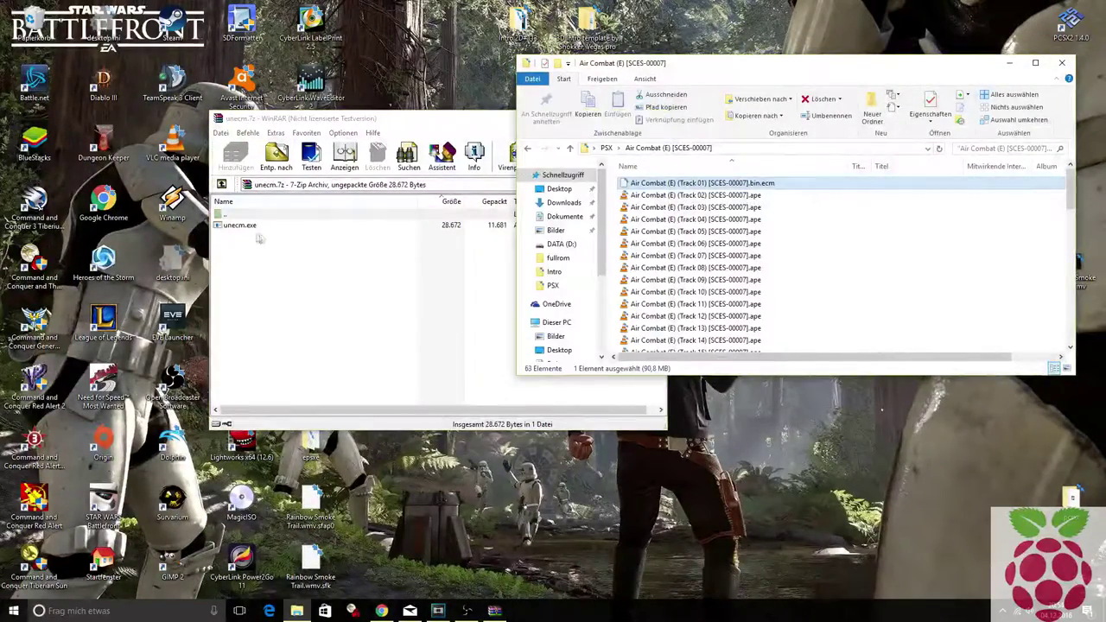
drag(950, 306, 950, 306)
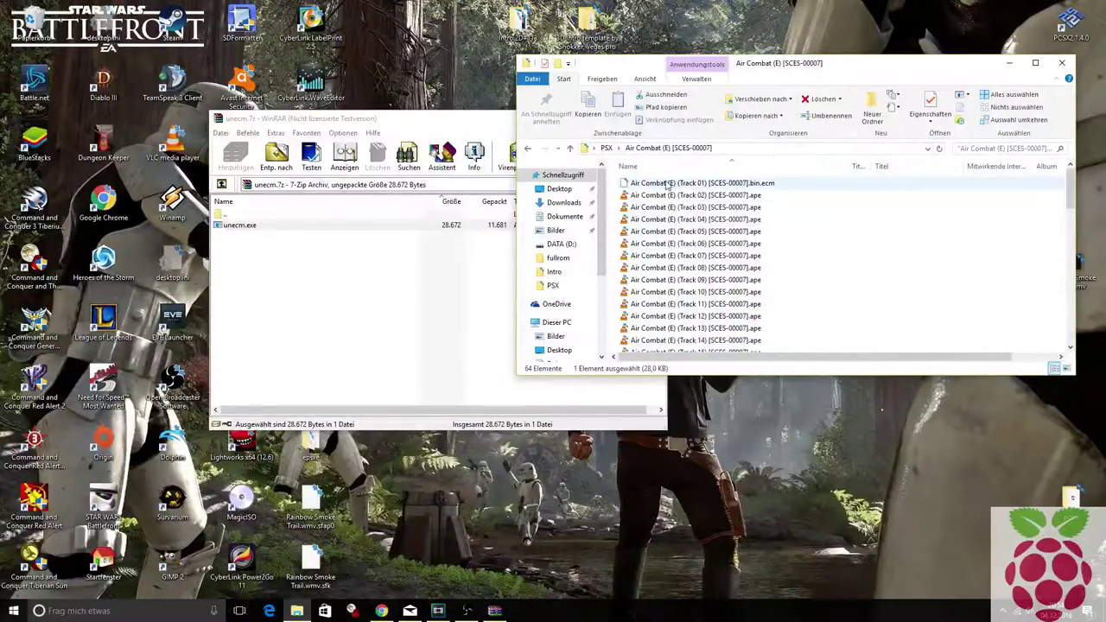
click(666, 184)
scroll(670, 216, down, 5)
scroll(670, 216, down, 10)
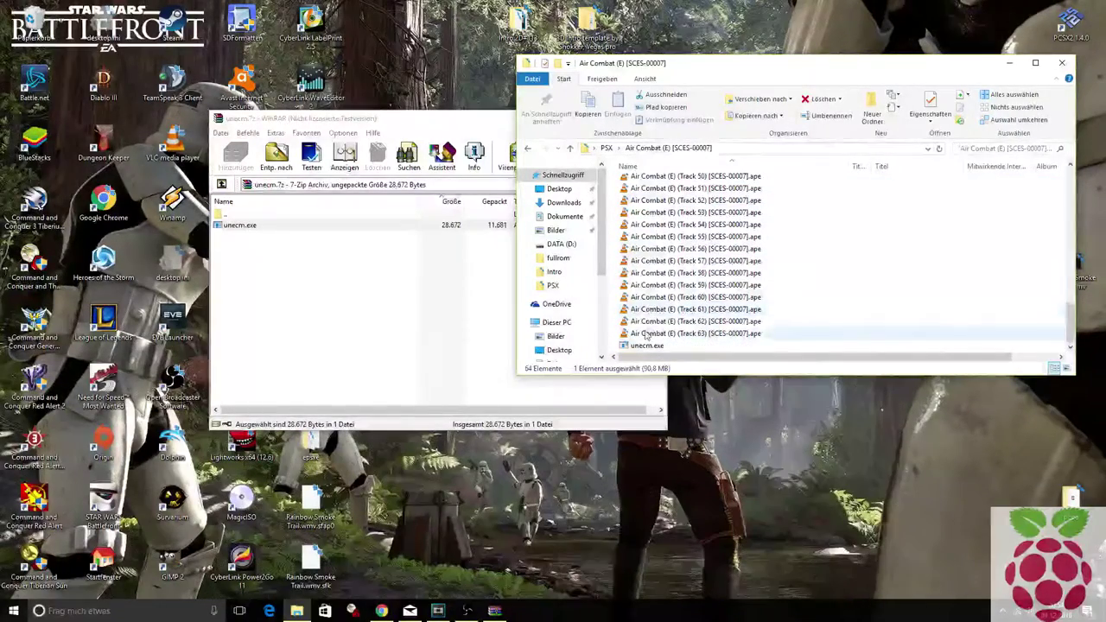
- Run unecm.exe on its own to view its usage text, dismiss it and close the WinRAR window
click(645, 347)
double_click(644, 347)
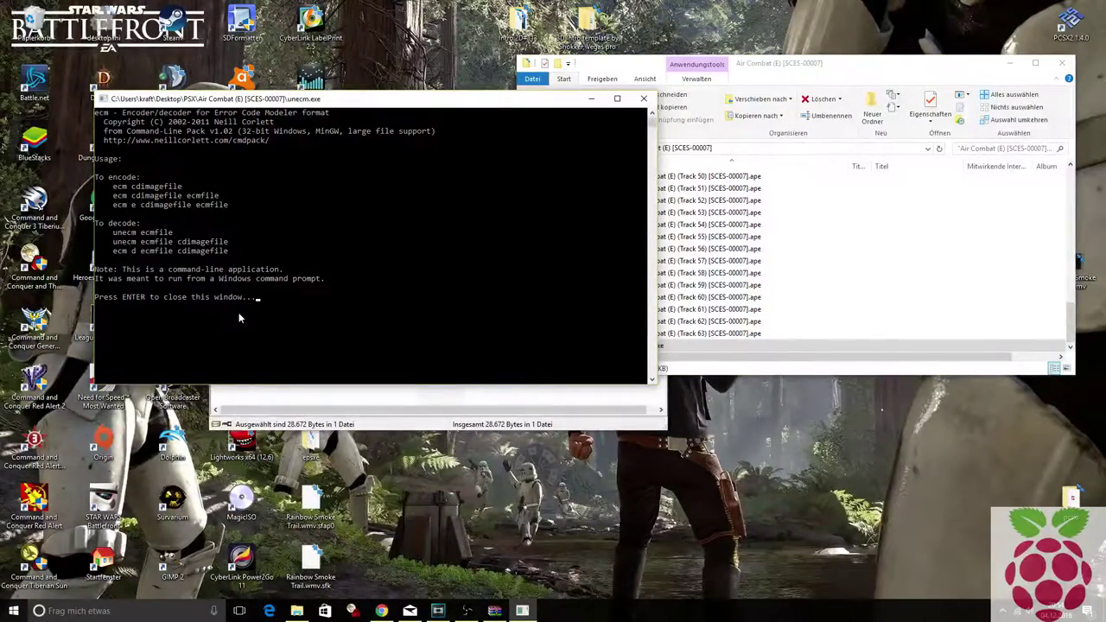
key(Return)
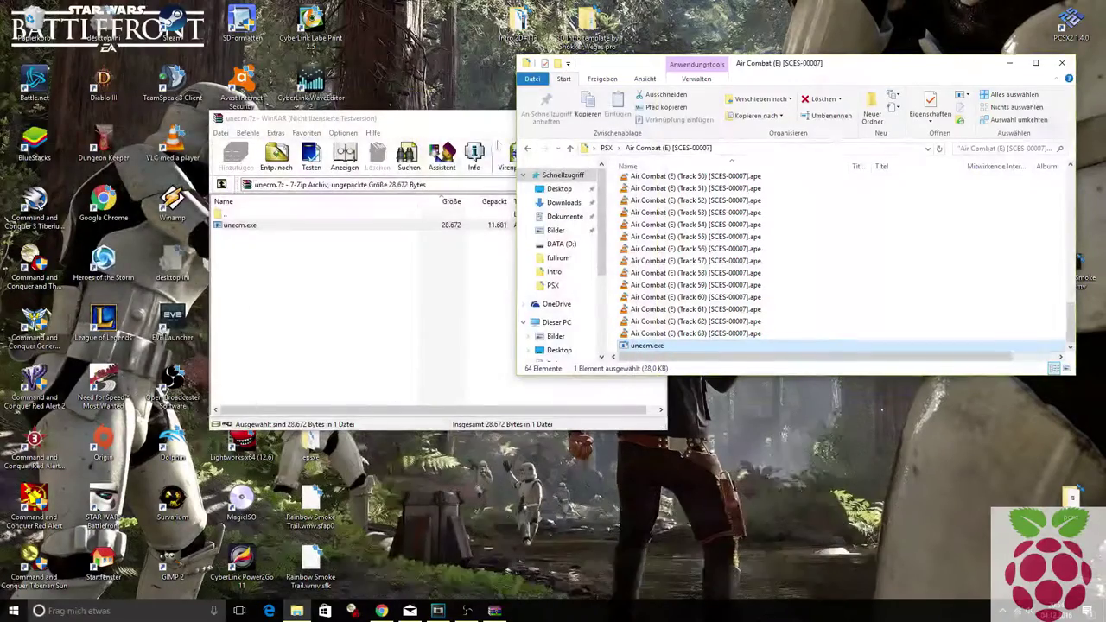
click(487, 114)
click(653, 118)
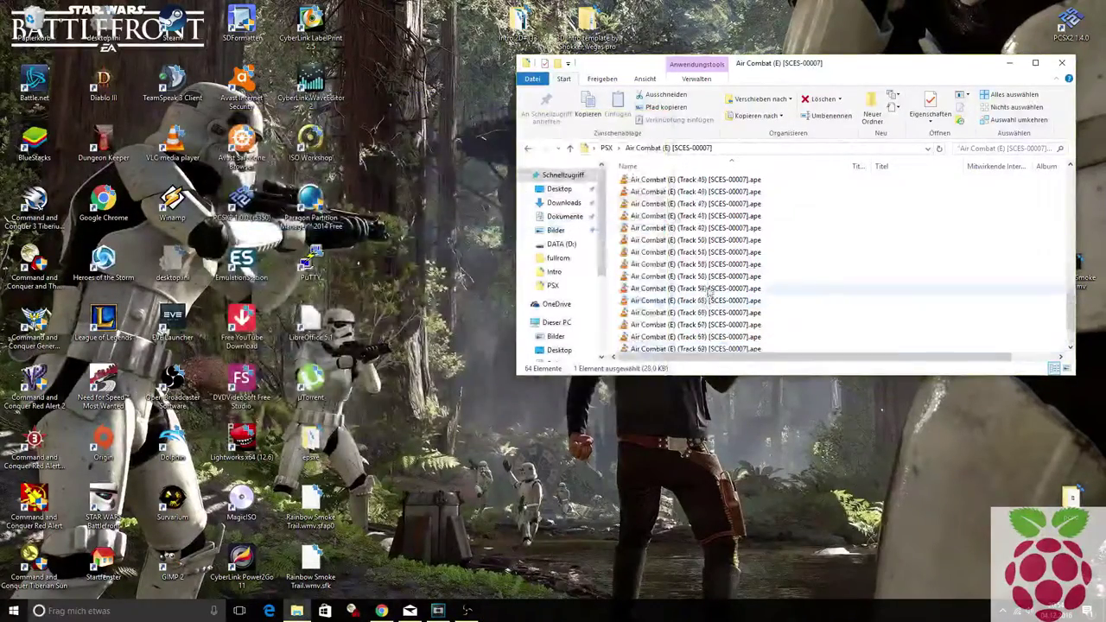
click(118, 604)
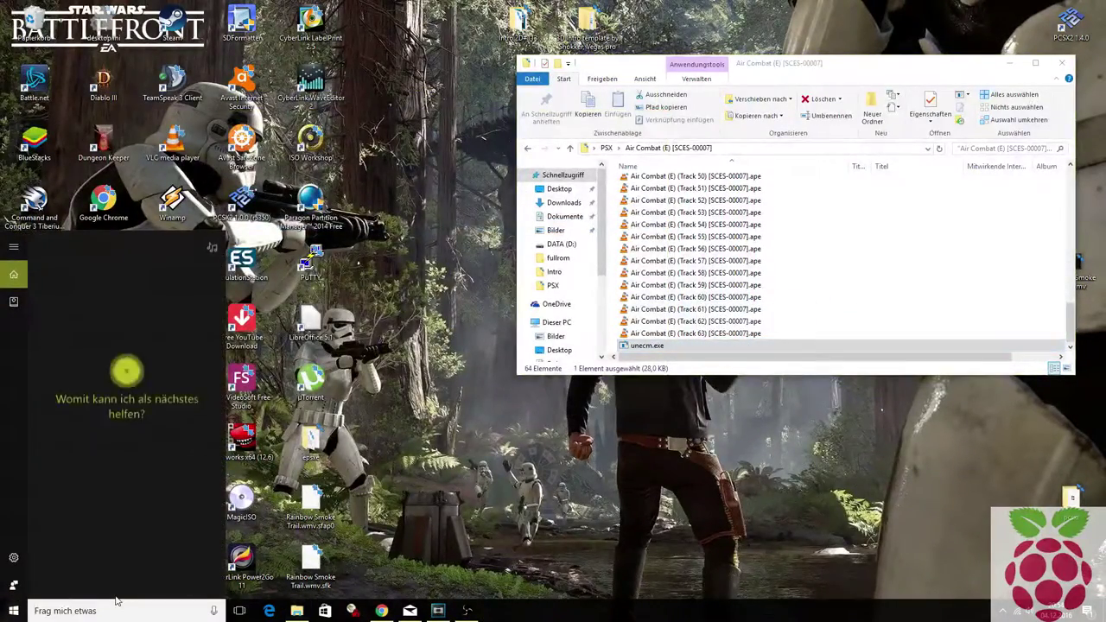
text(cmd)
key(Return)
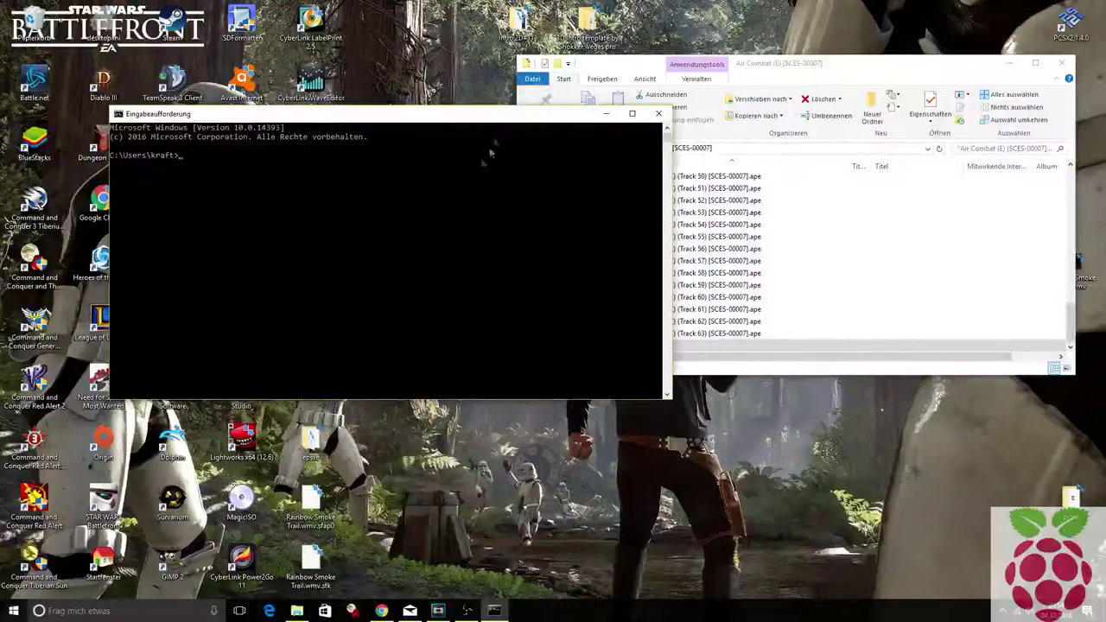
click(788, 81)
click(393, 109)
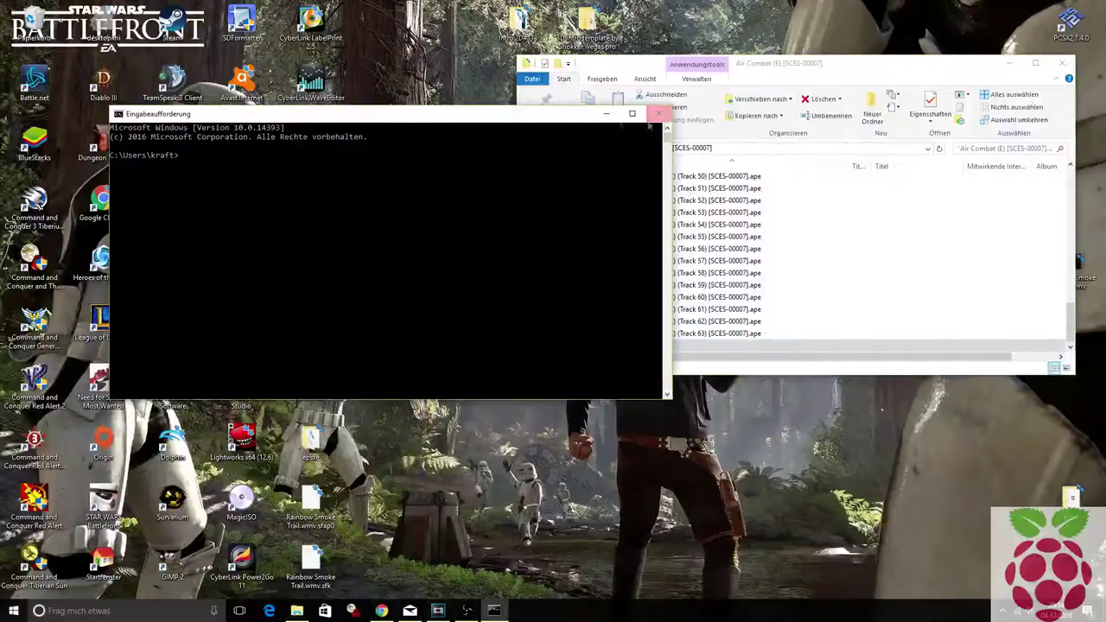
click(659, 114)
- Maximize the folder window and decode Air Combat (E) (Track 01) [SCES-00007].bin.ecm to a .bin file with unecm.exe
scroll(710, 229, up, 15)
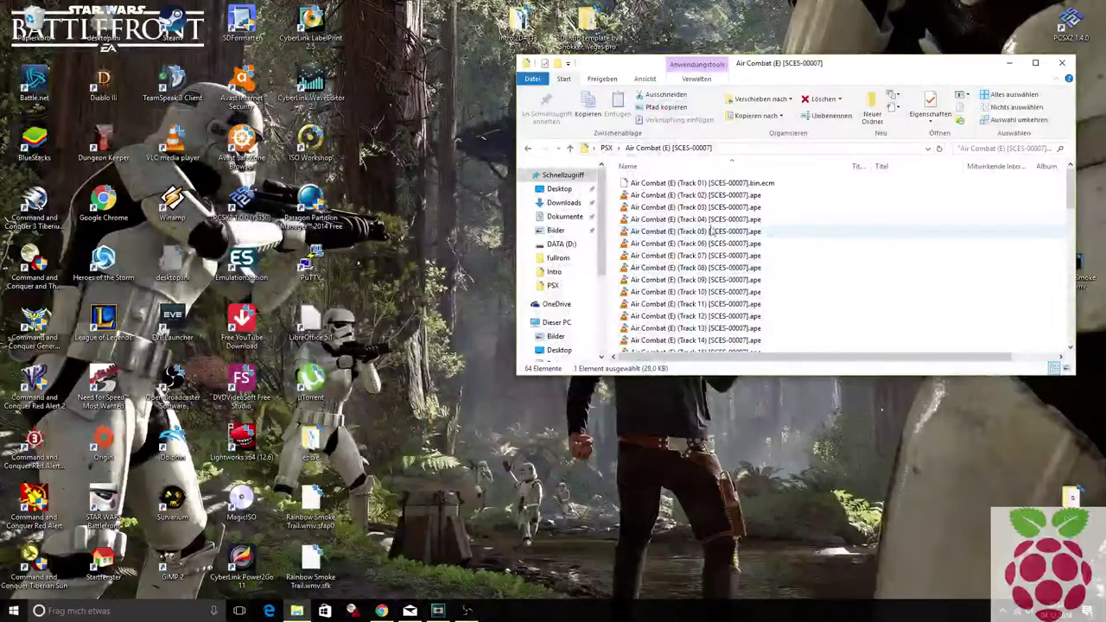
drag(704, 184, 750, 188)
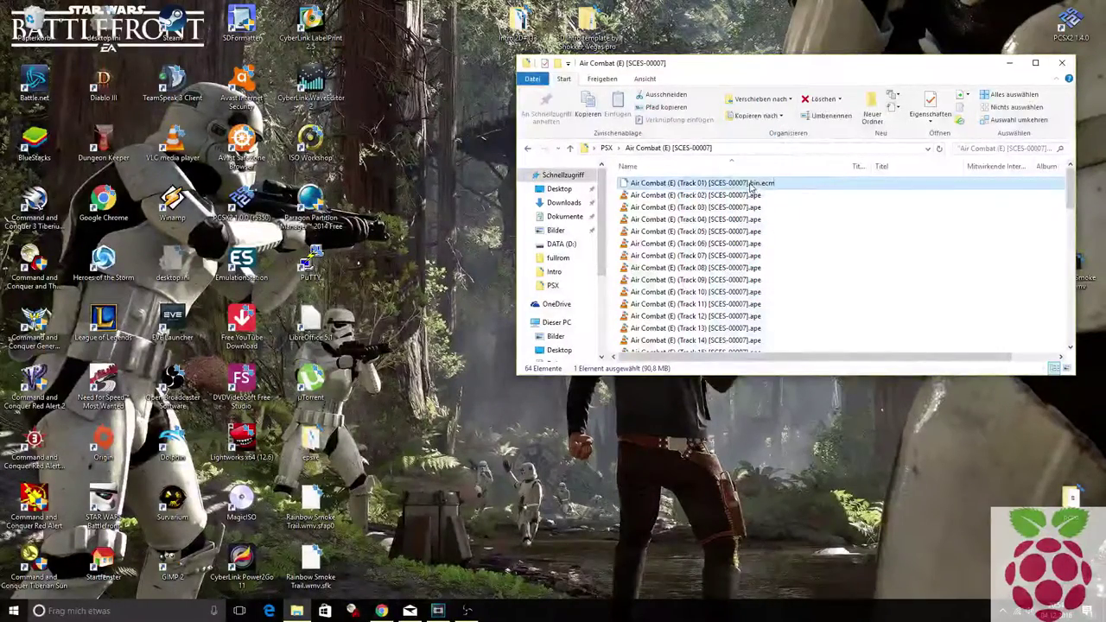
click(1035, 62)
drag(198, 124, 205, 595)
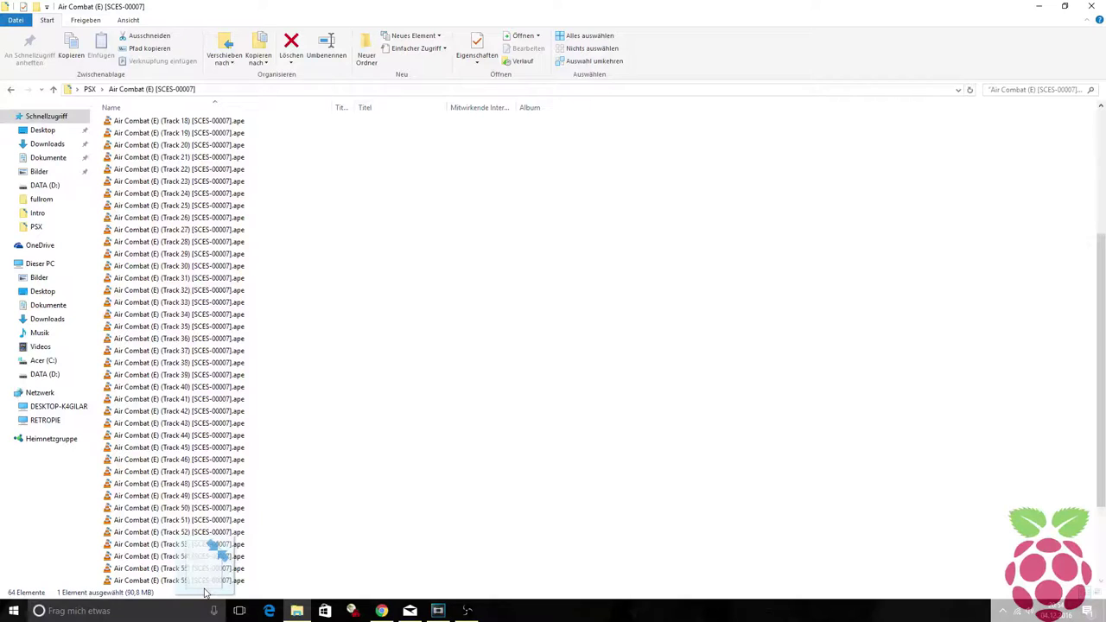
mouse_move(205, 593)
mouse_down()
mouse_move(221, 577)
mouse_move(226, 512)
mouse_move(159, 580)
mouse_move(195, 580)
mouse_up()
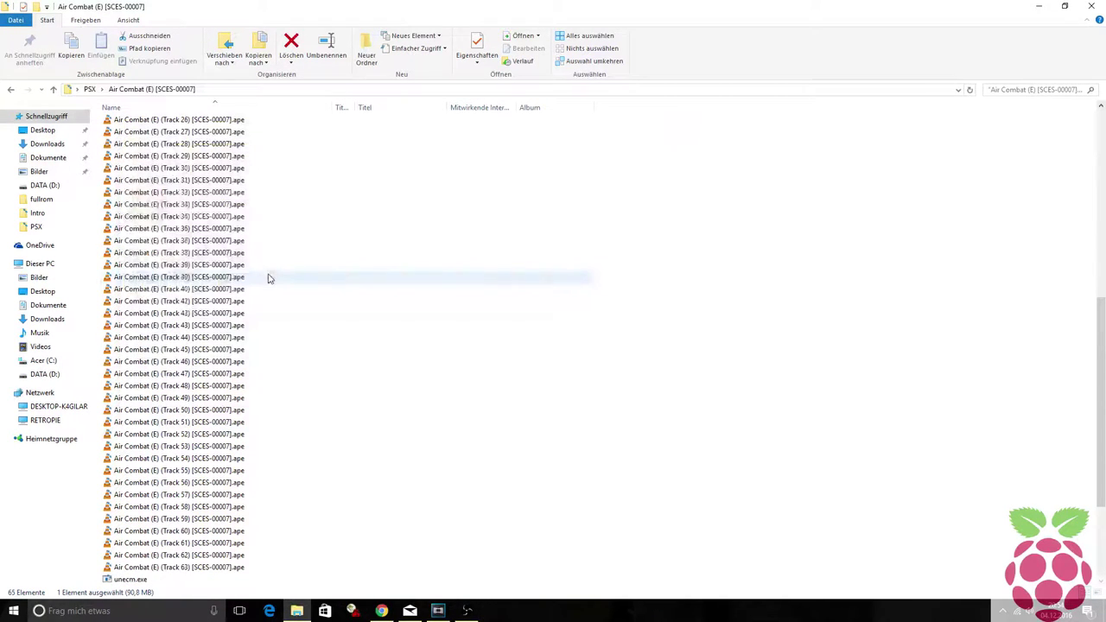
scroll(297, 338, up, 8)
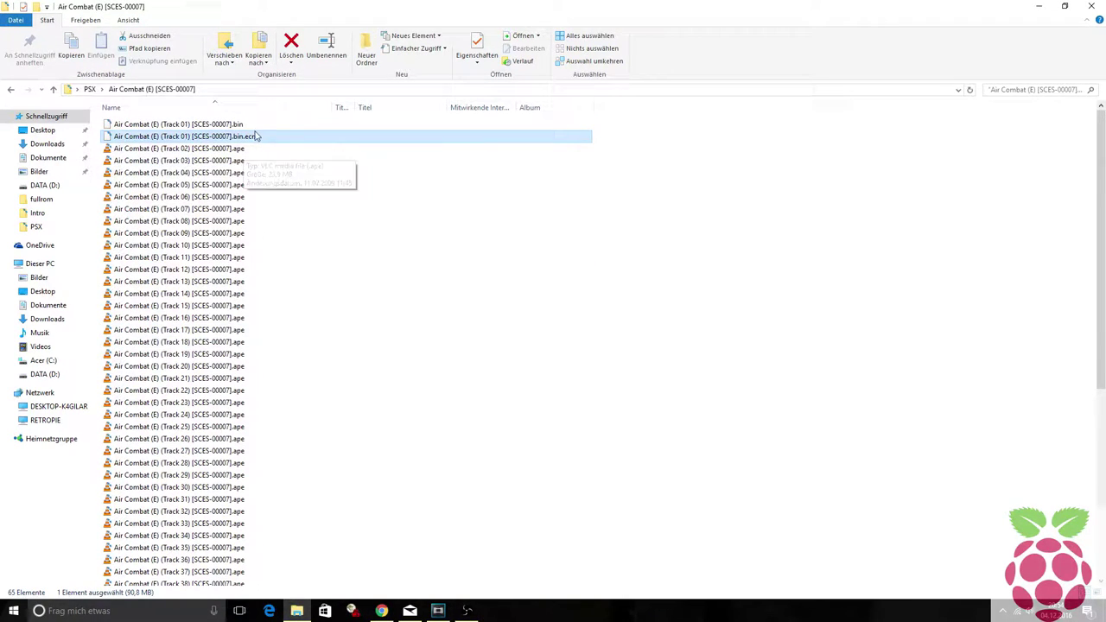
click(184, 123)
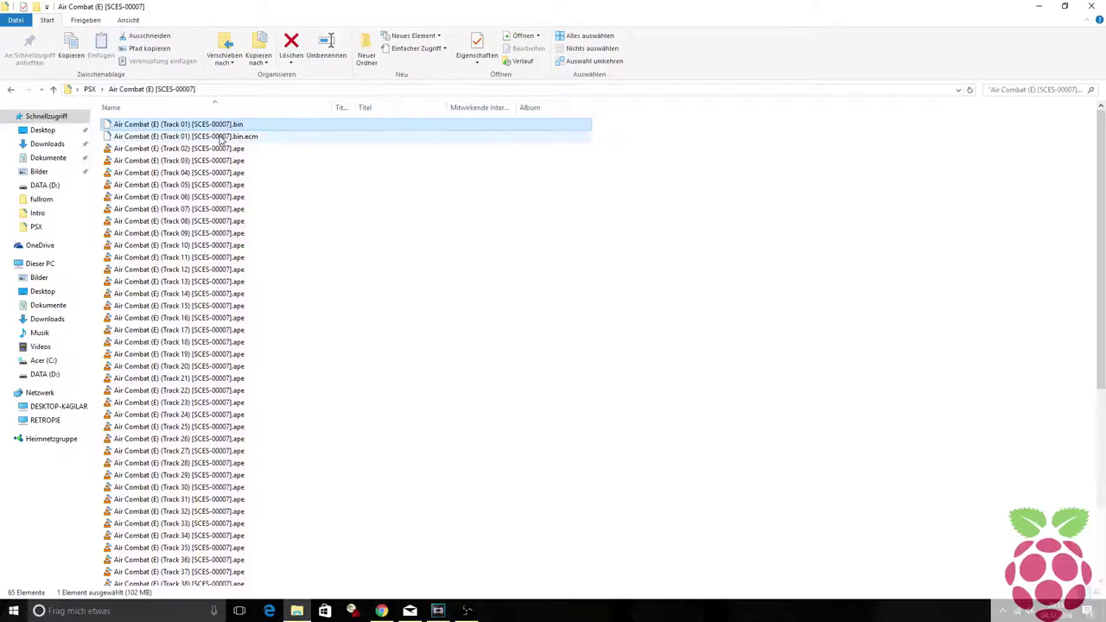
click(220, 137)
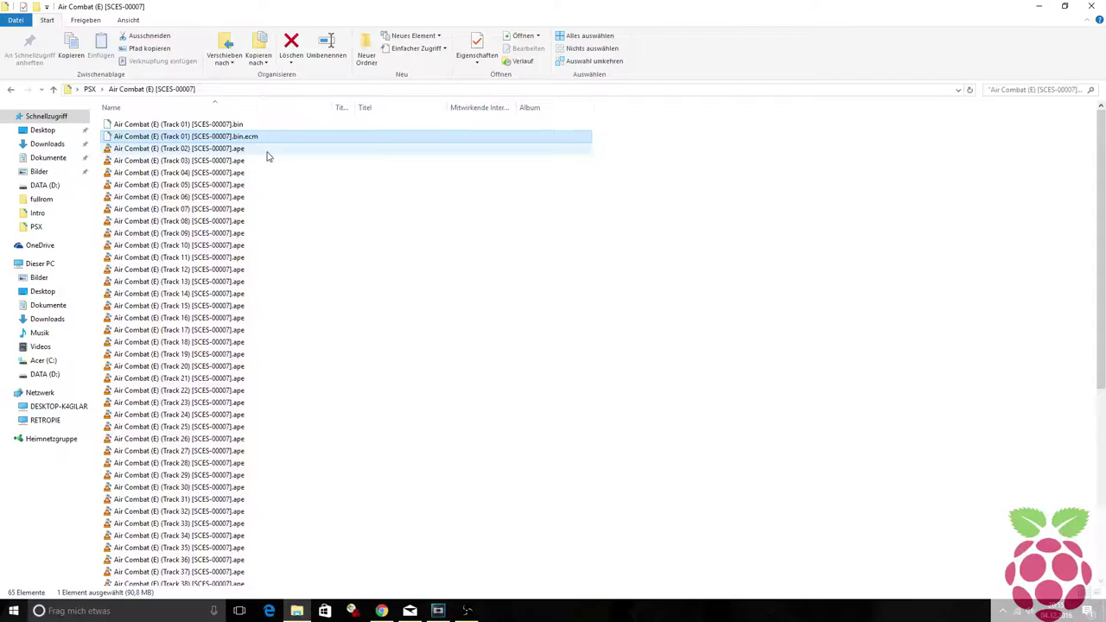
key(F2)
key(End)
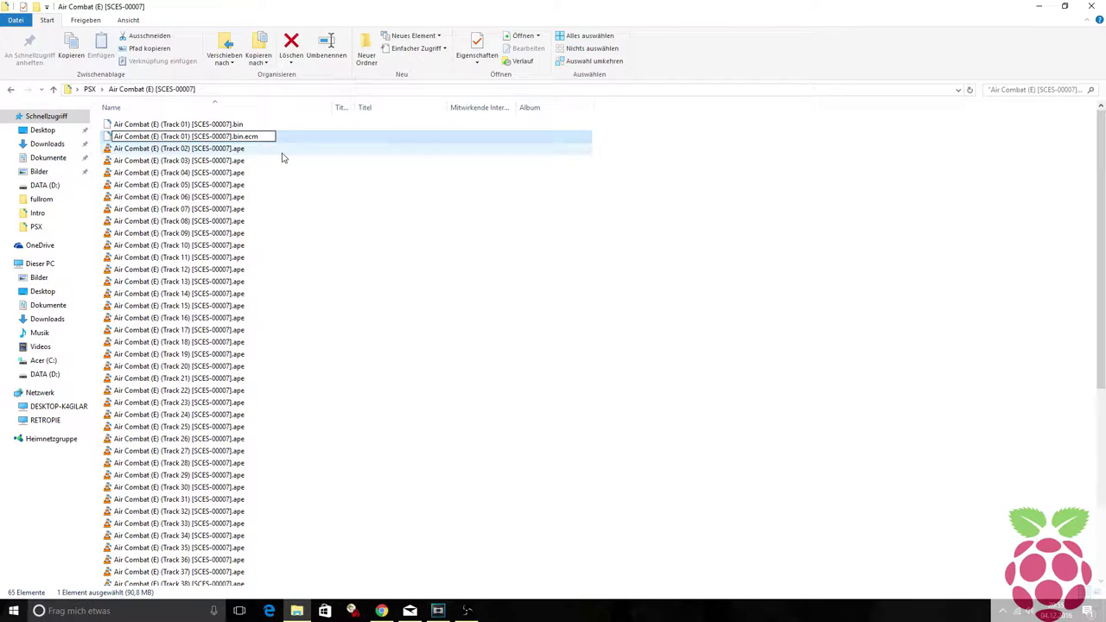
key(Return)
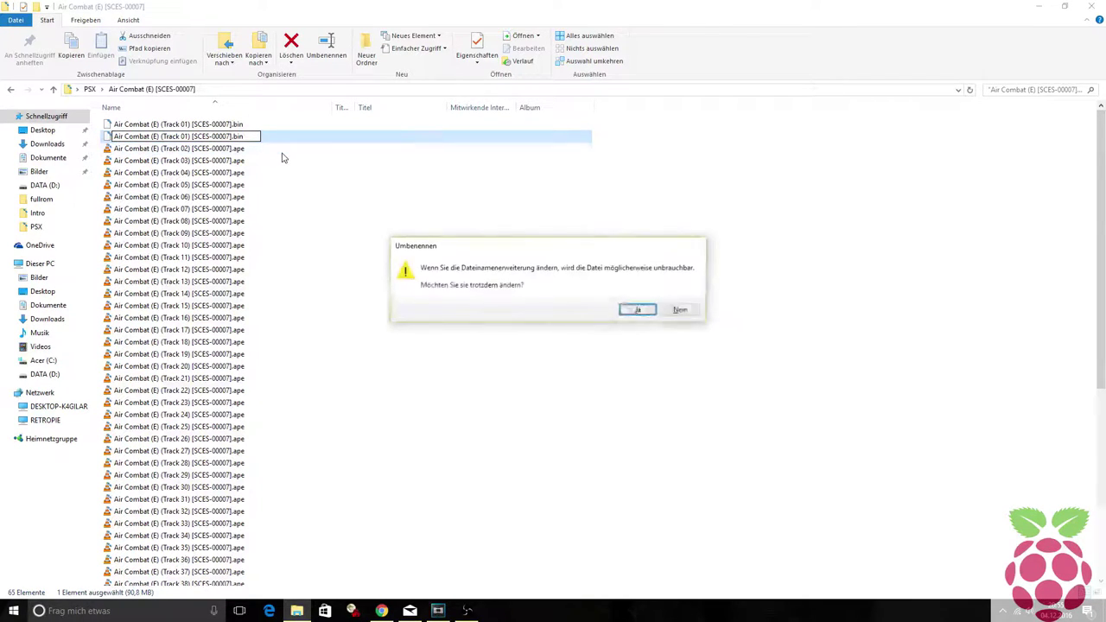
click(678, 311)
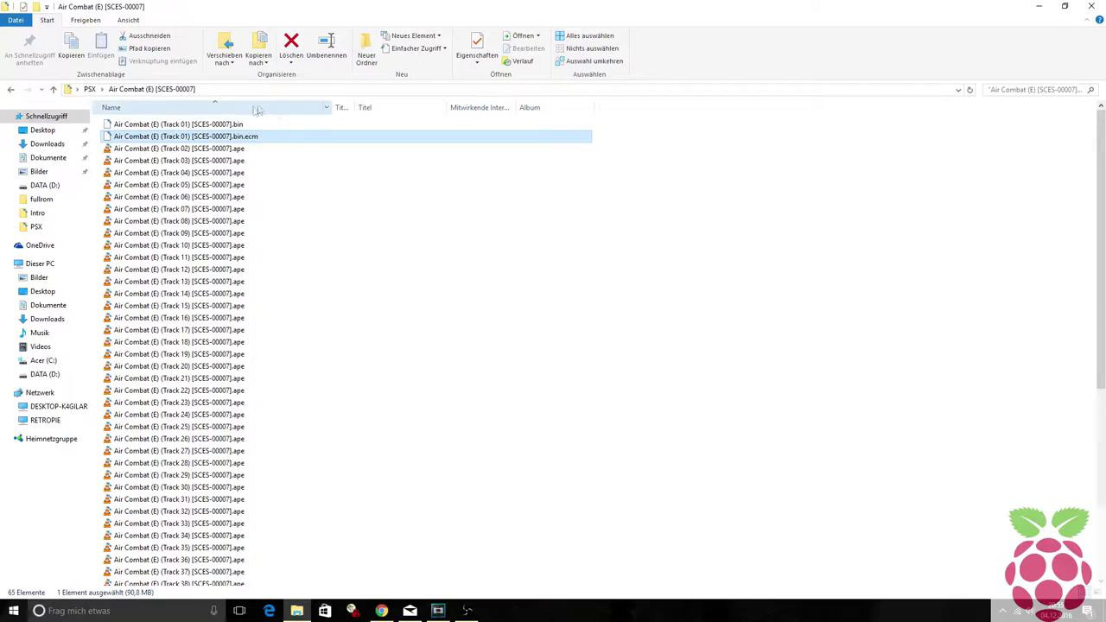
- Compare the properties of the Track 01 .bin.ecm and .bin files and delete the .bin.ecm file
right_click(313, 145)
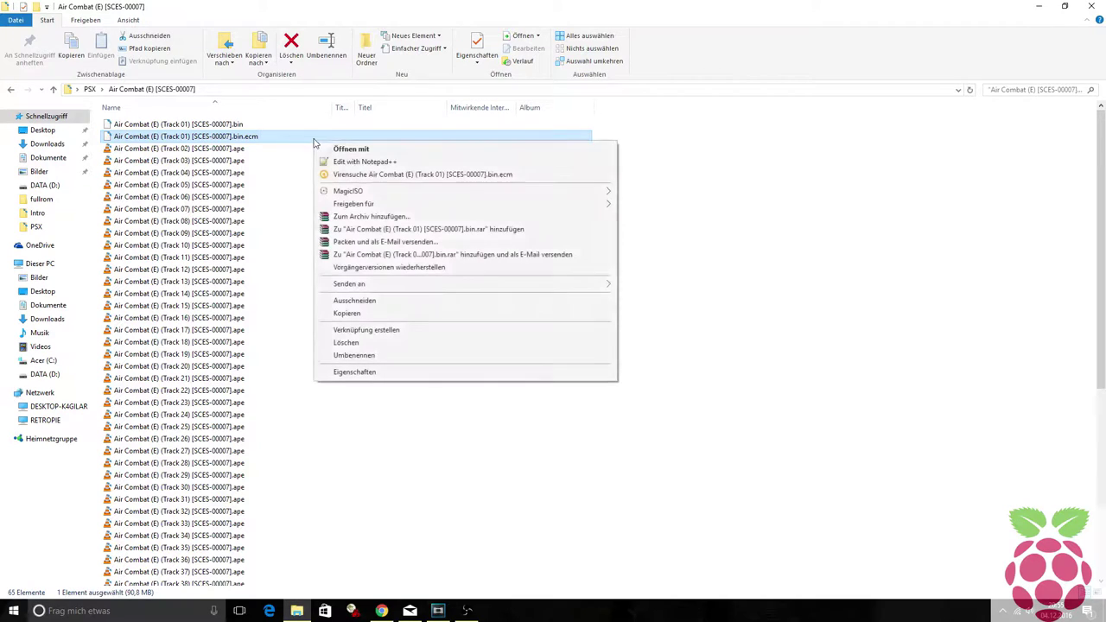
click(369, 373)
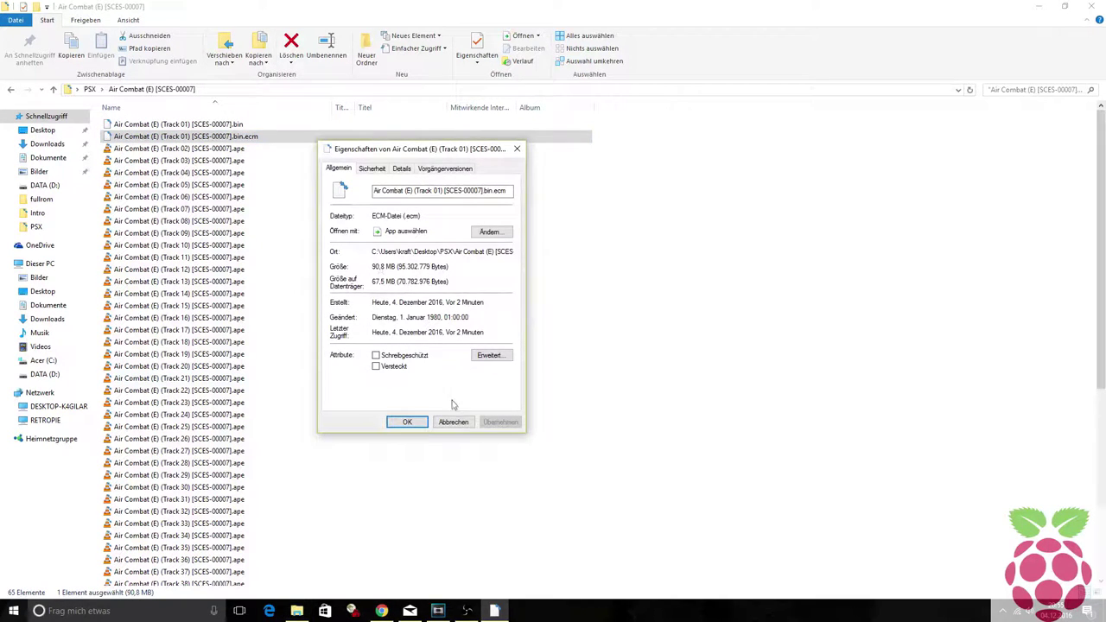
click(453, 421)
right_click(221, 126)
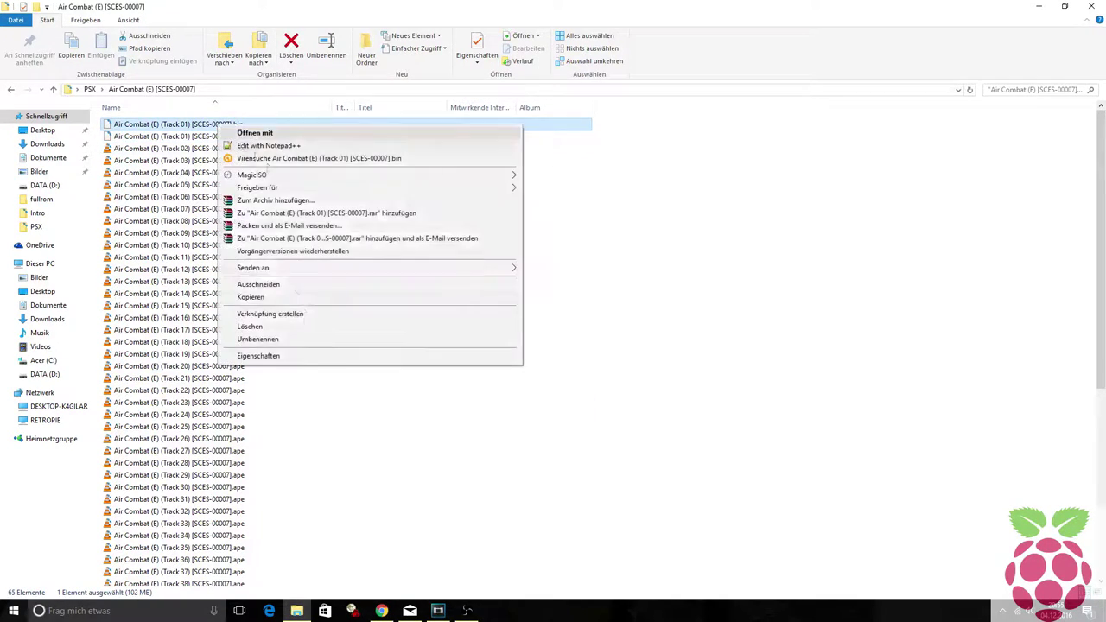
click(301, 355)
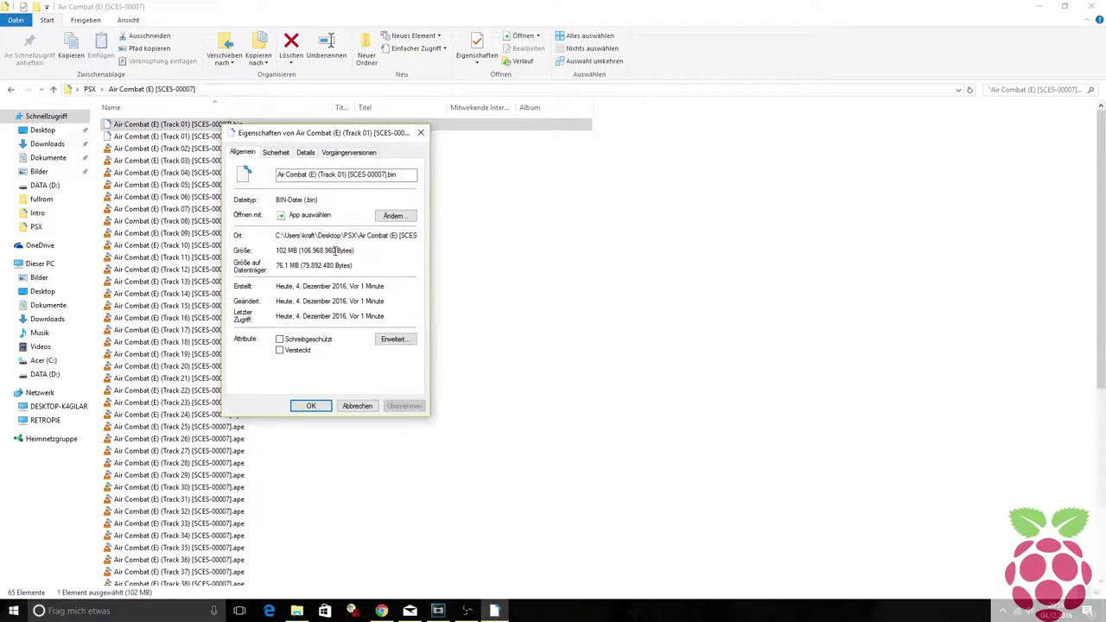
click(357, 405)
click(251, 136)
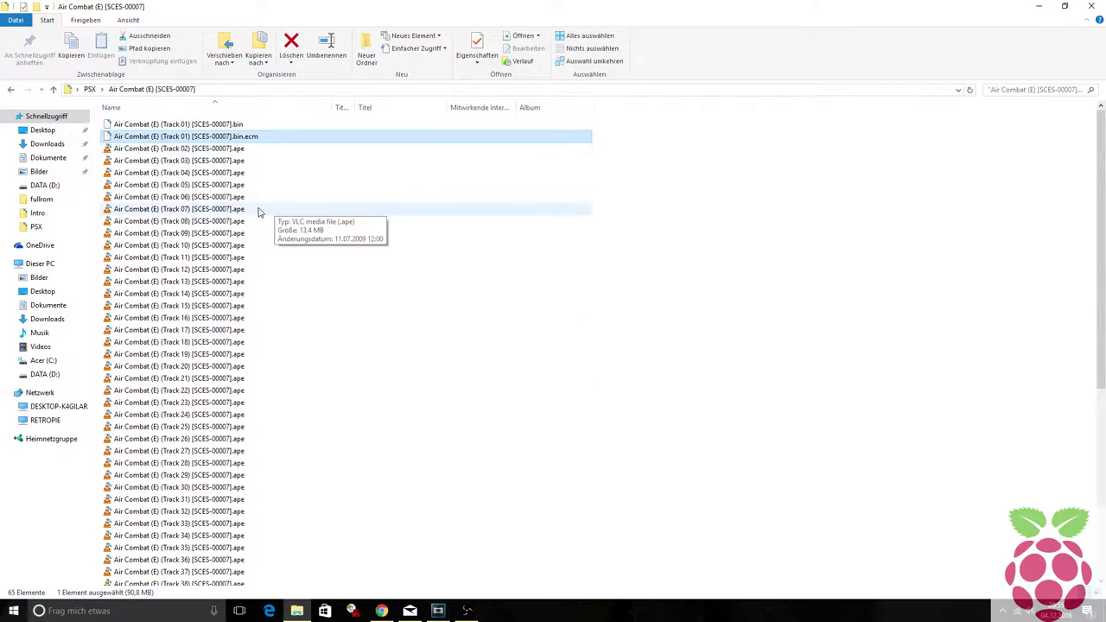
key(Delete)
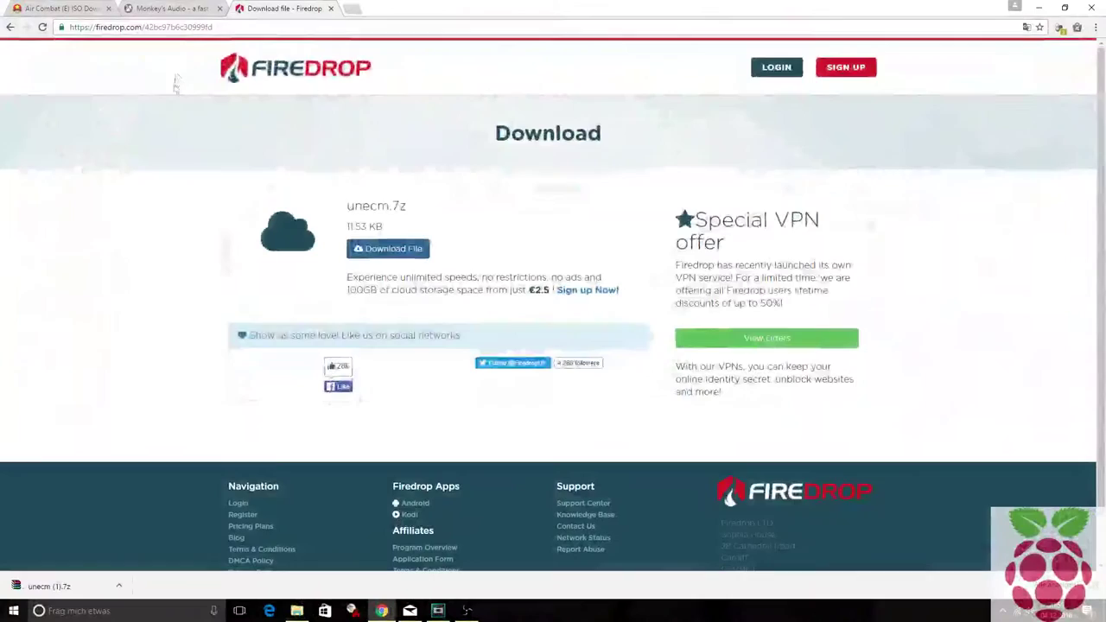
- View the Monkey's Audio website in Chrome, minimize the browser and launch the Monkey's Audio desktop app
click(164, 8)
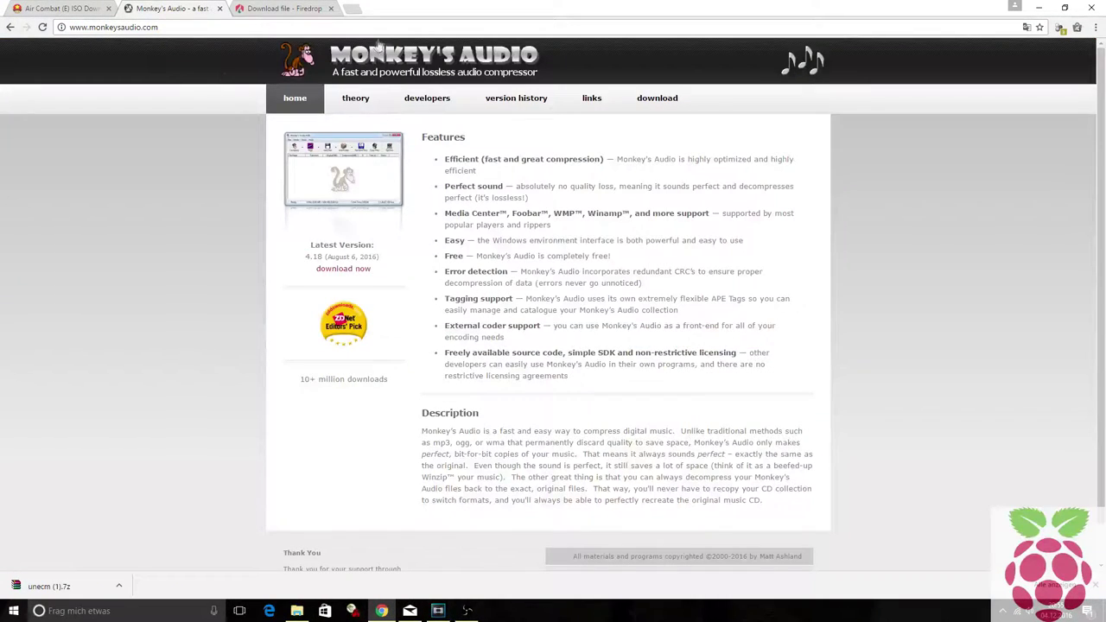
click(1038, 7)
click(13, 610)
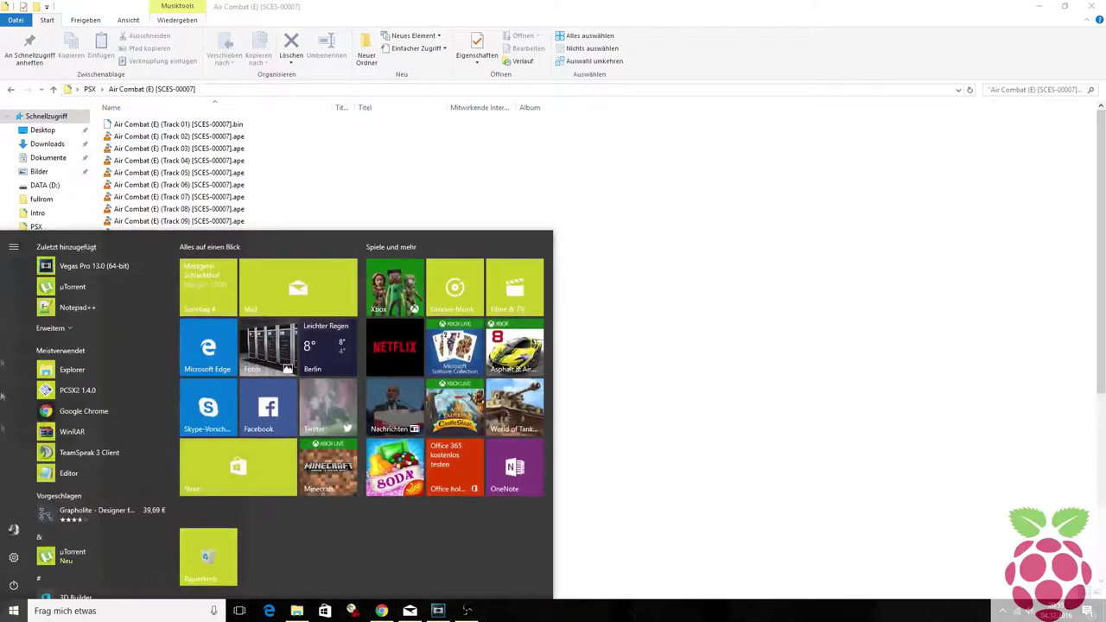
click(89, 613)
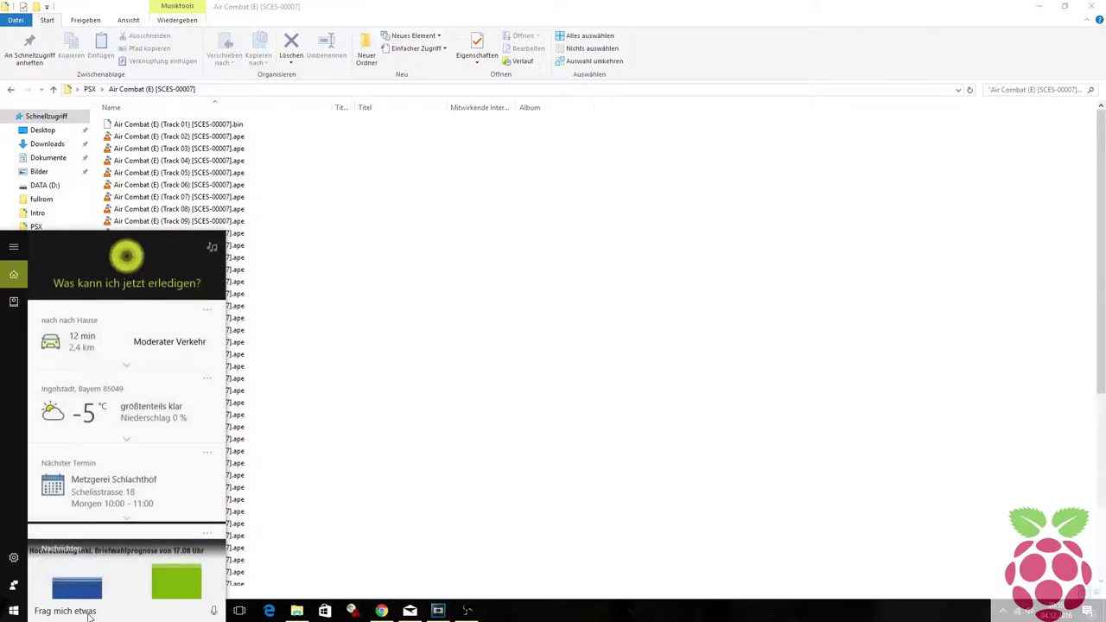
text(monke)
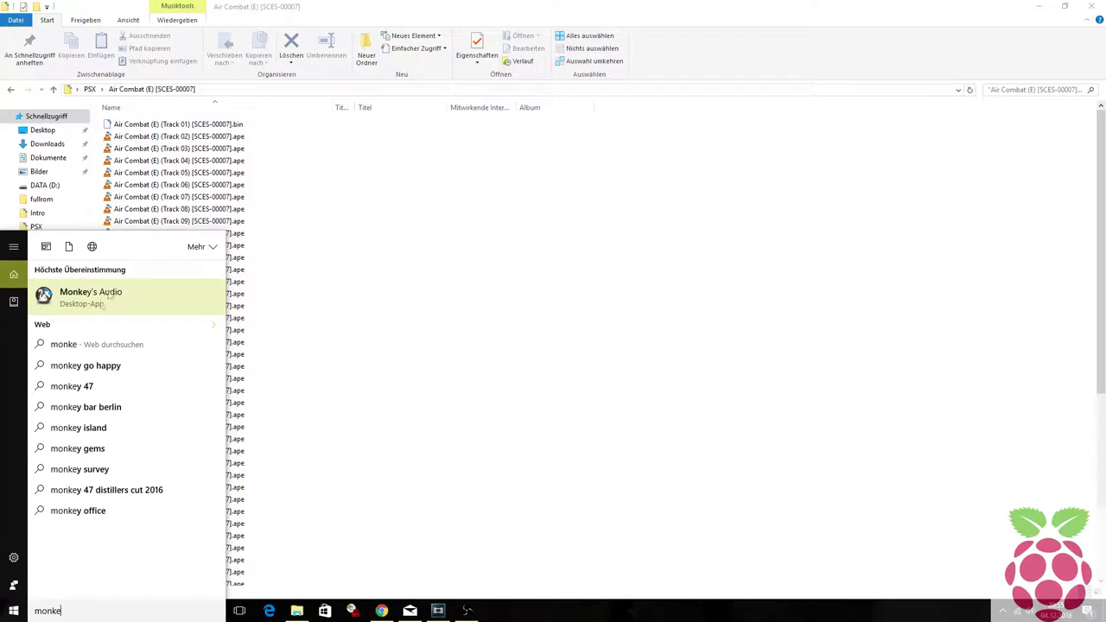
click(98, 298)
- Switch the Monkey's Audio processing mode to Compress and back to Decompress
click(325, 211)
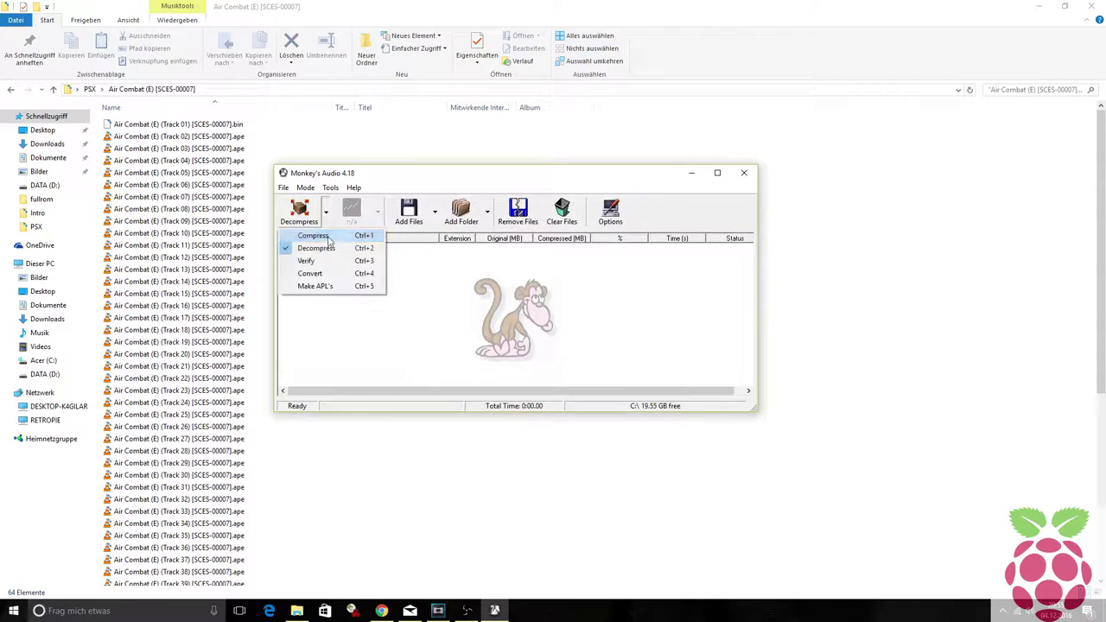
click(319, 235)
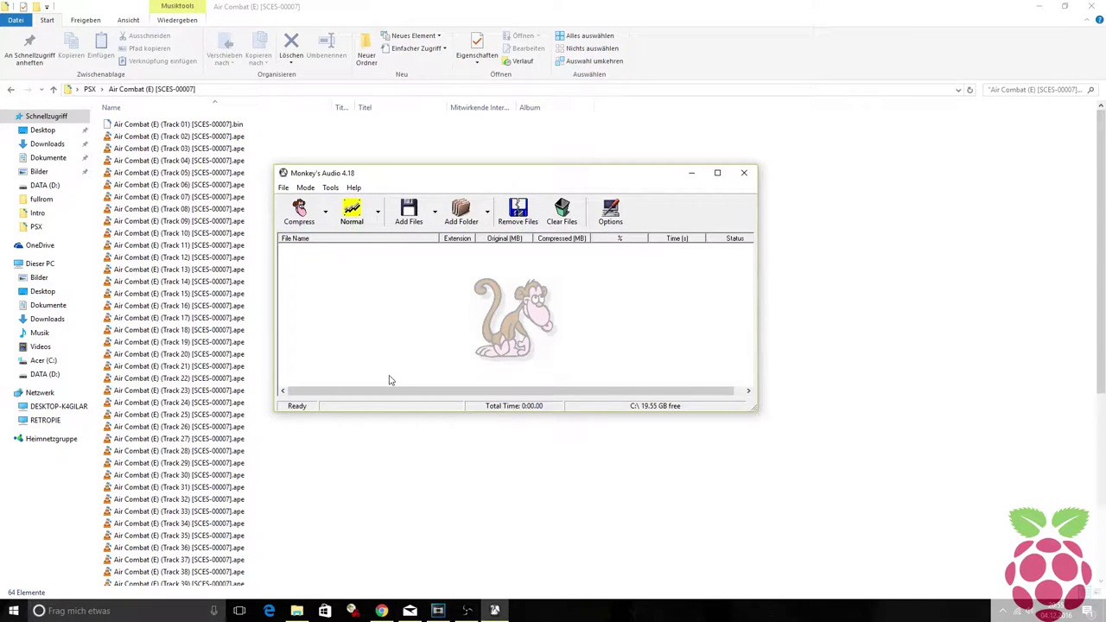
click(326, 212)
click(326, 247)
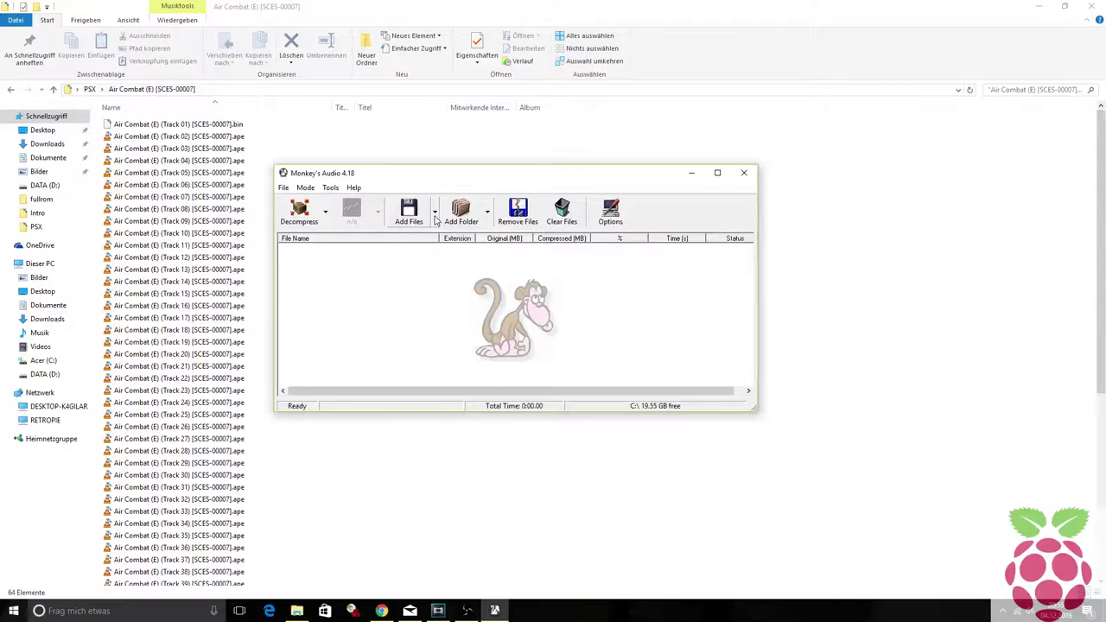
- Start adding files and select all .ape tracks from Track 02 to Track 63 in the Air Combat (E) [SCES-00007] folder
click(436, 213)
click(435, 216)
click(412, 216)
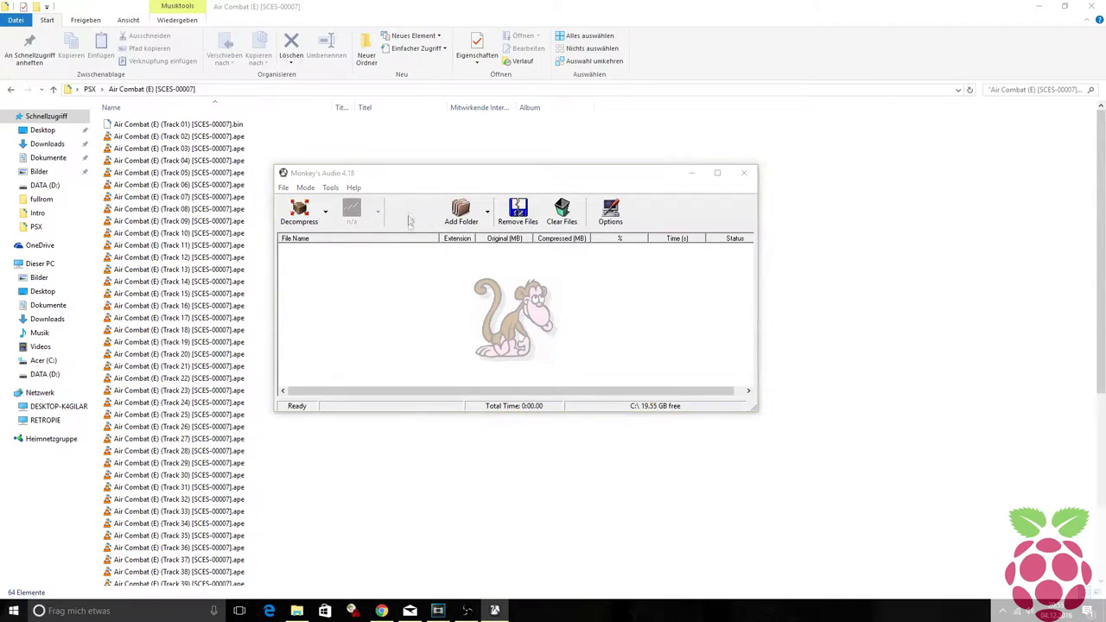
click(492, 224)
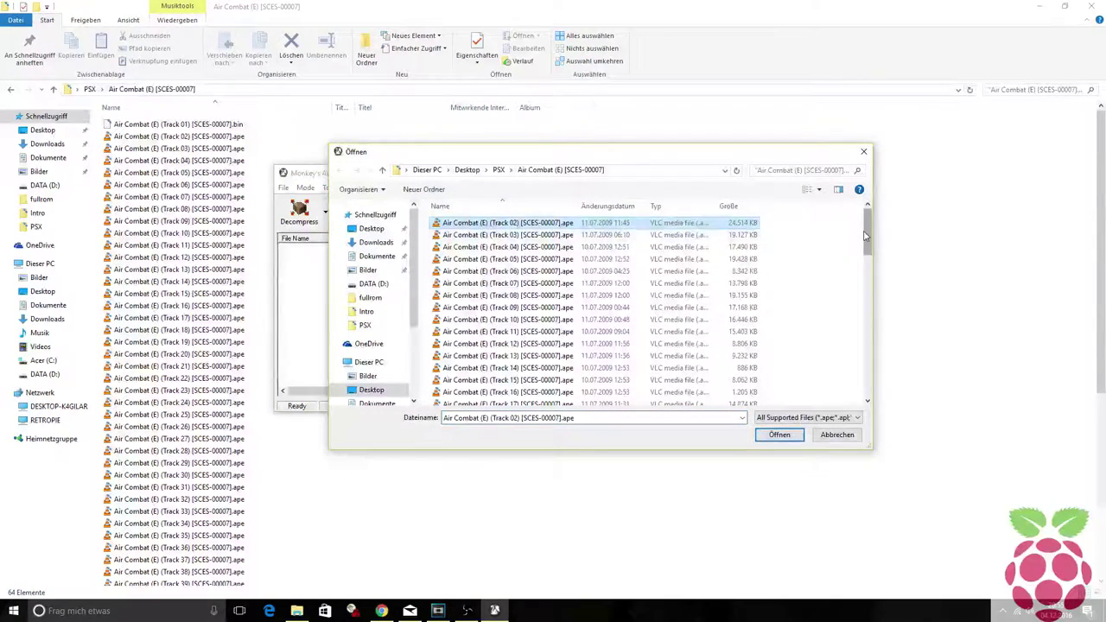
scroll(803, 238, down, 15)
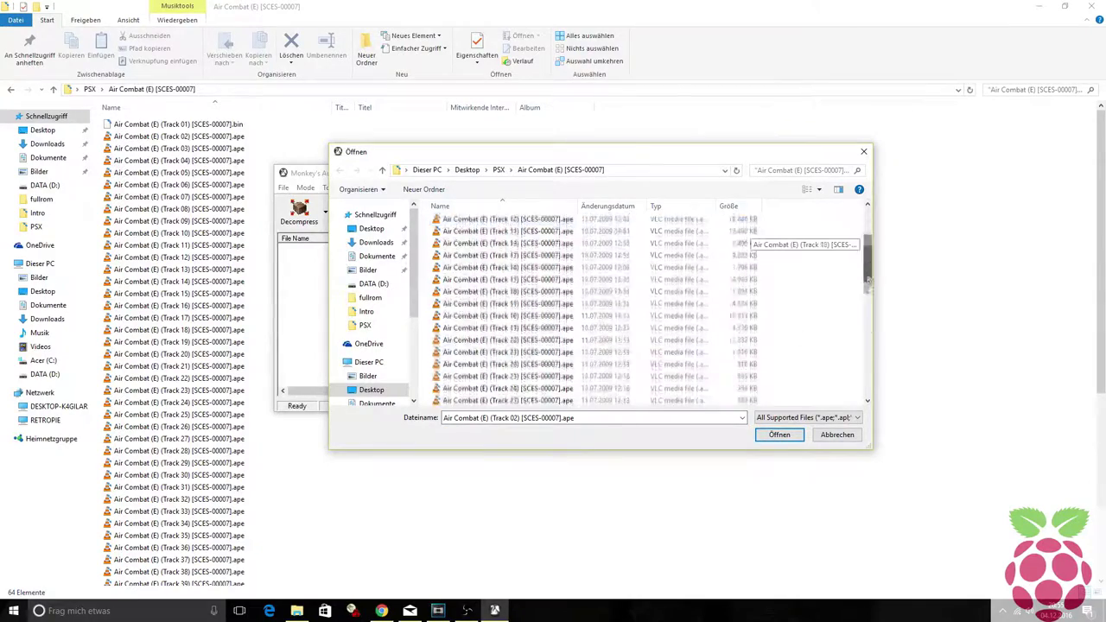
shift+click(717, 398)
drag(867, 378, 866, 219)
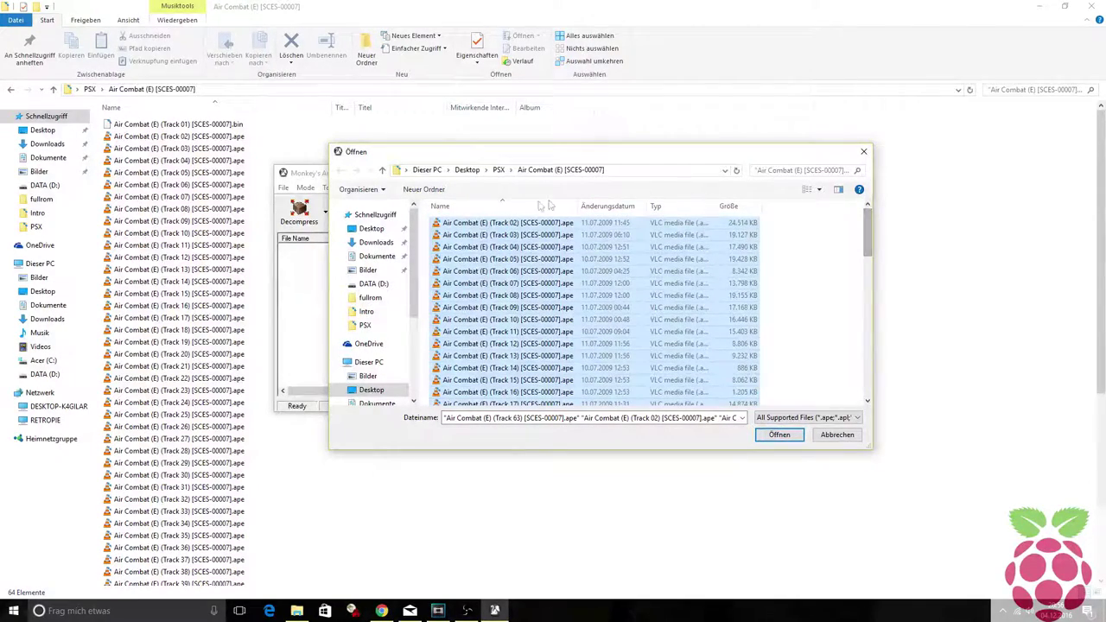
- Check the file type filter options, revisit the Air Combat (E) download page in Chrome and return to the file dialog
click(831, 418)
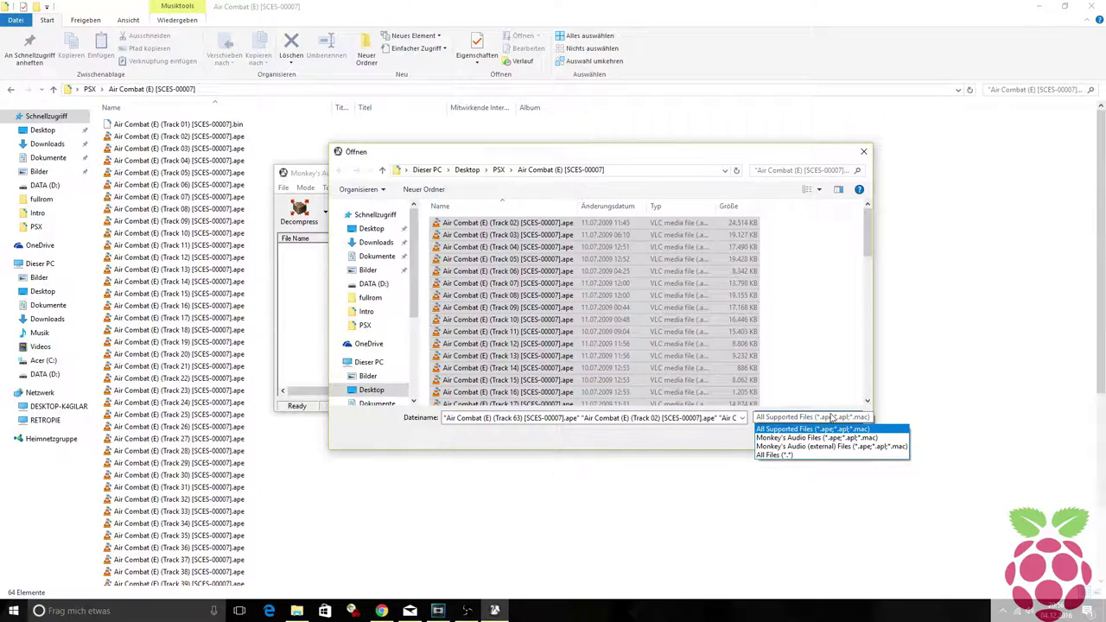
click(831, 418)
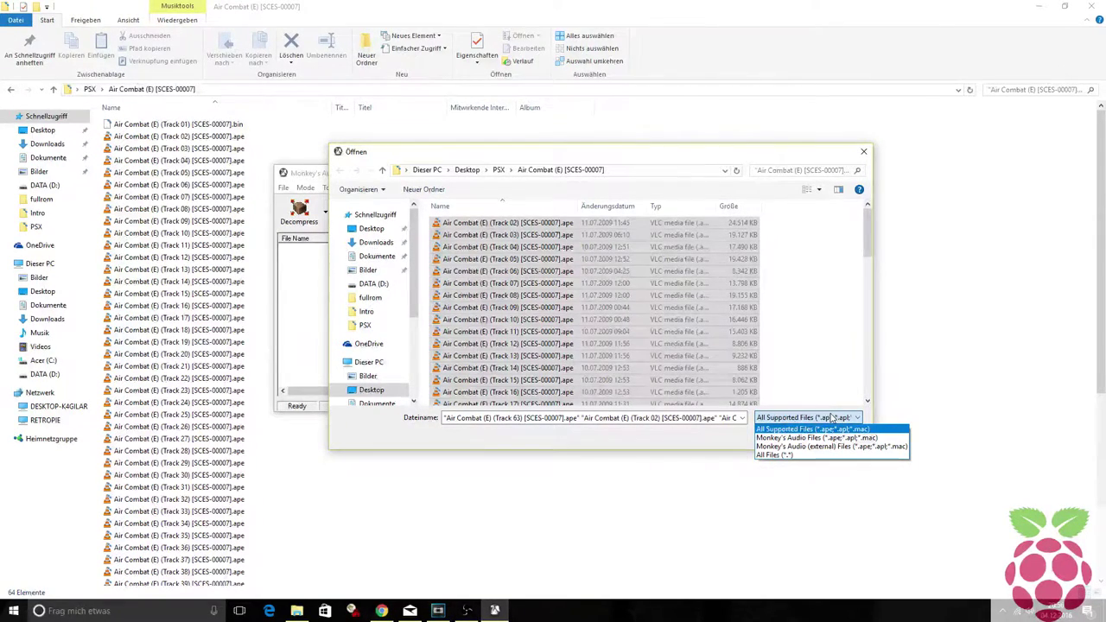
click(831, 418)
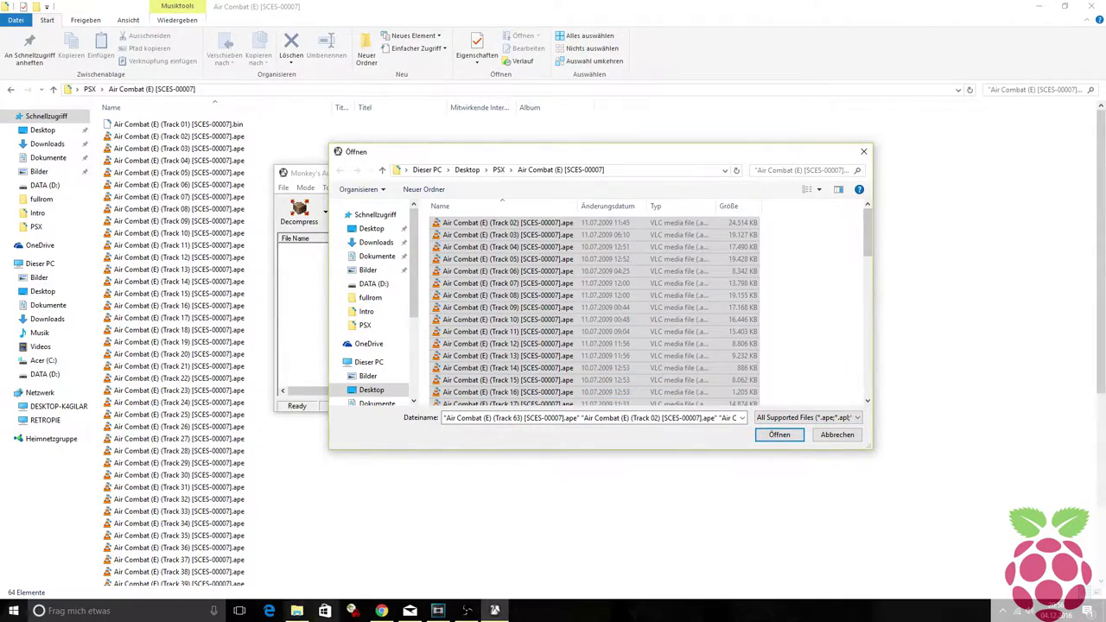
click(381, 611)
click(62, 8)
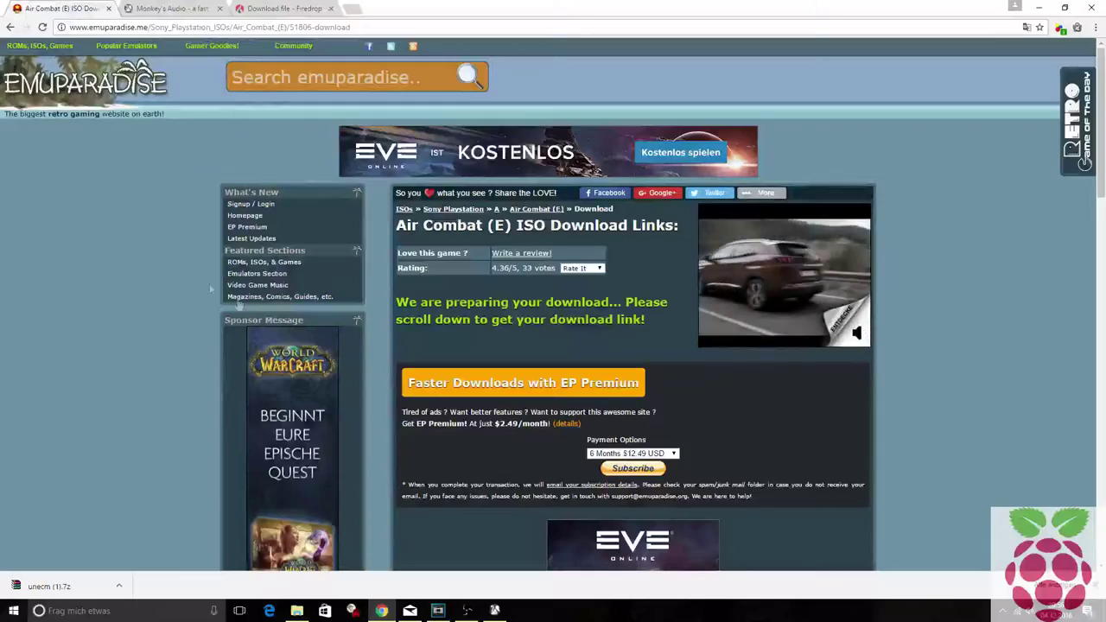
click(489, 612)
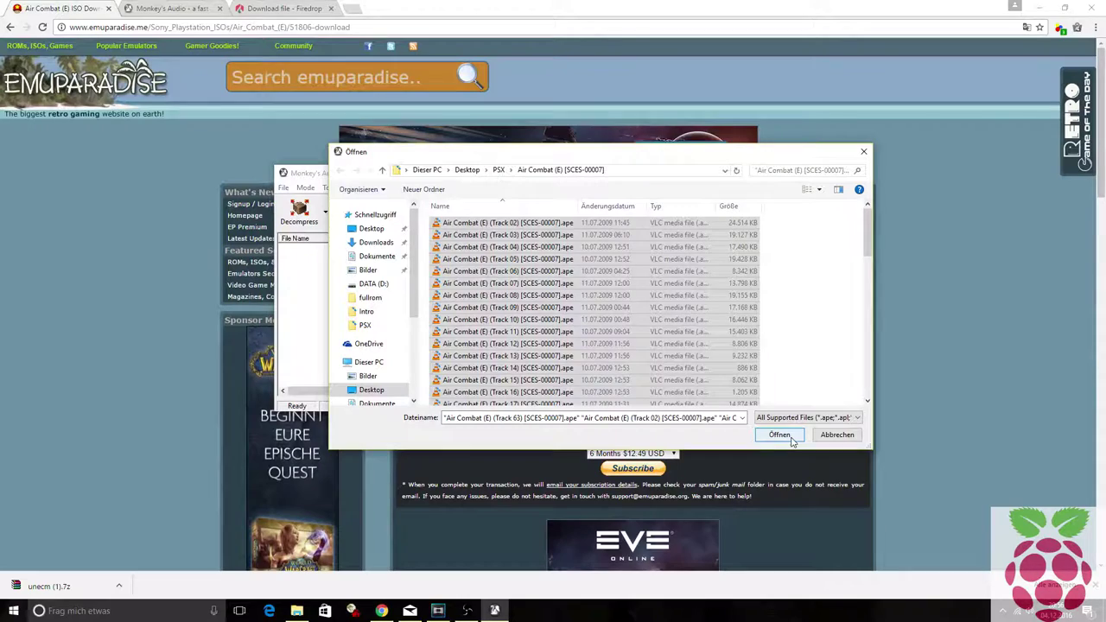
- Add the selected .ape tracks to the queue and decompress them to WAV files
click(779, 435)
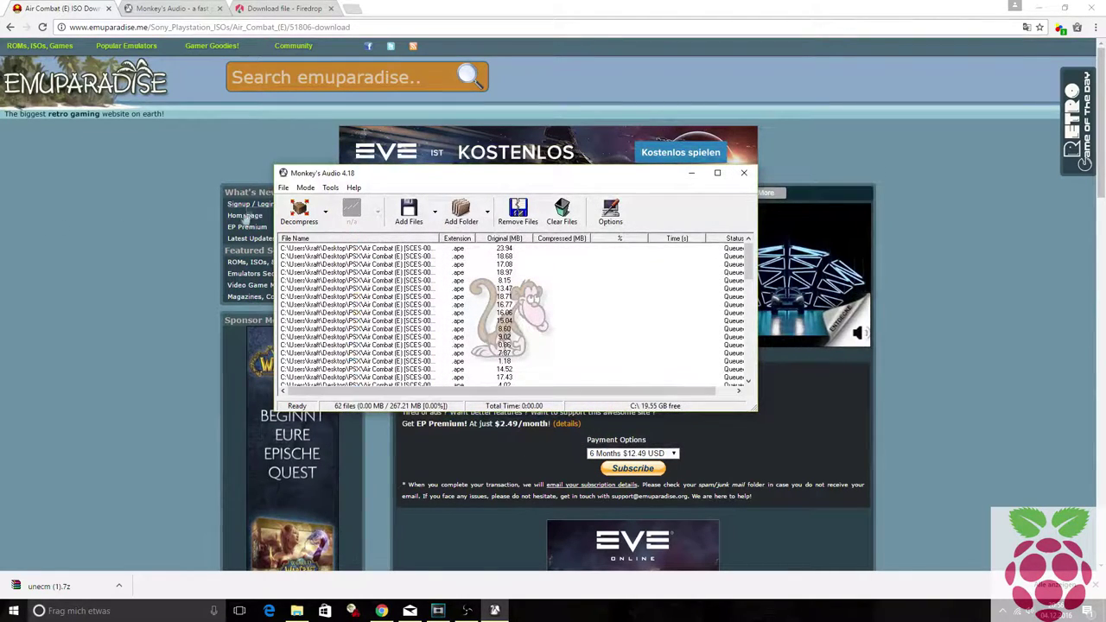
click(299, 210)
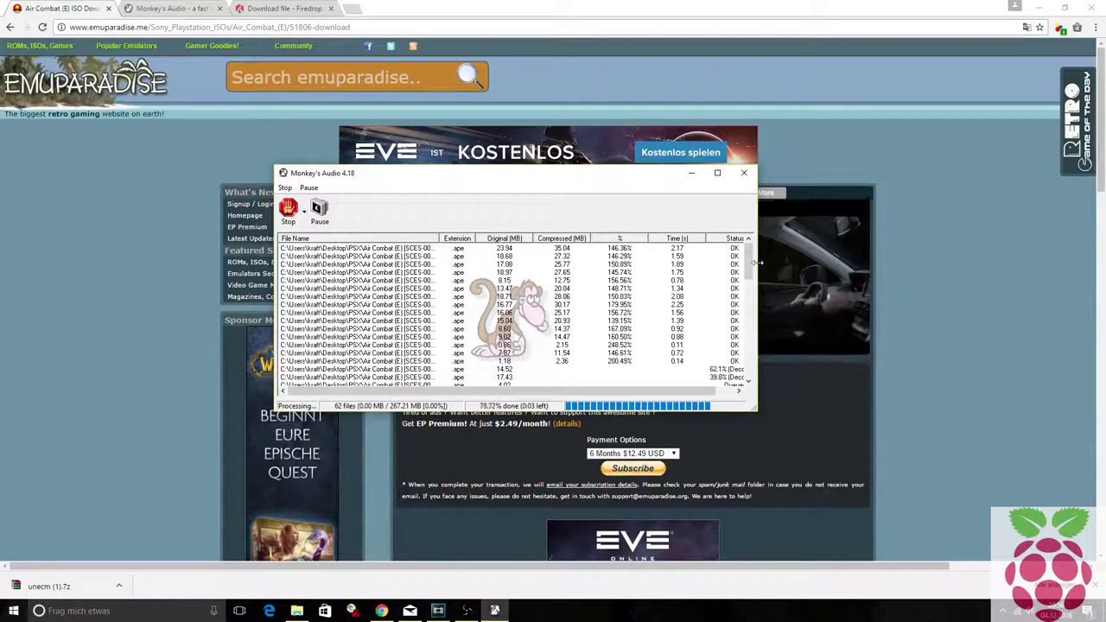
drag(749, 263, 749, 290)
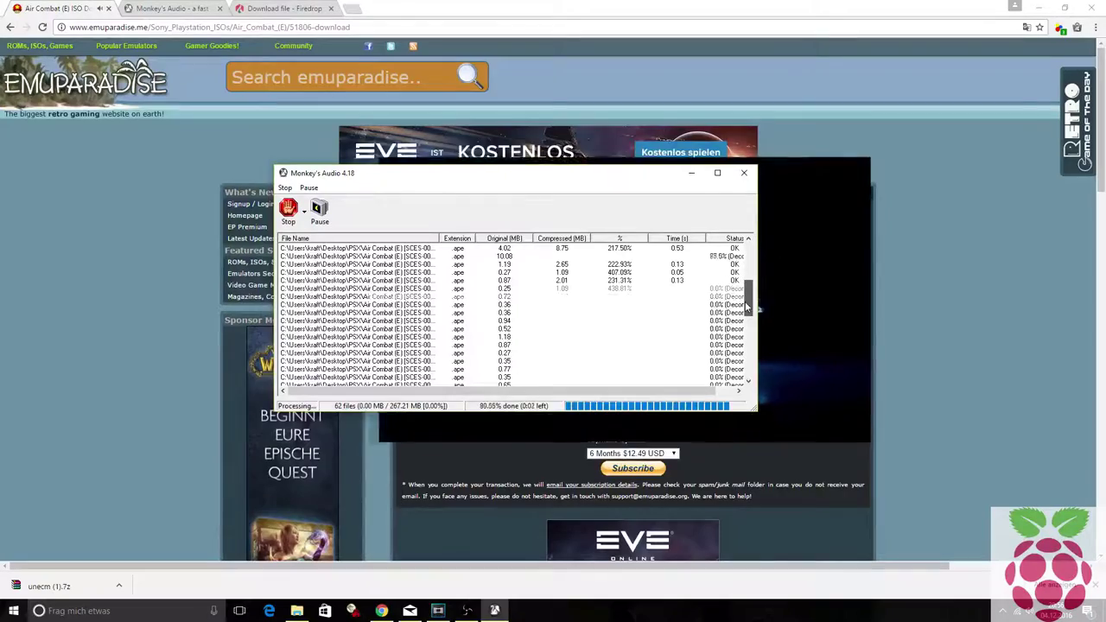
- Minimize the browser and close Monkey's Audio to return to the Air Combat (E) [SCES-00007] folder
click(852, 162)
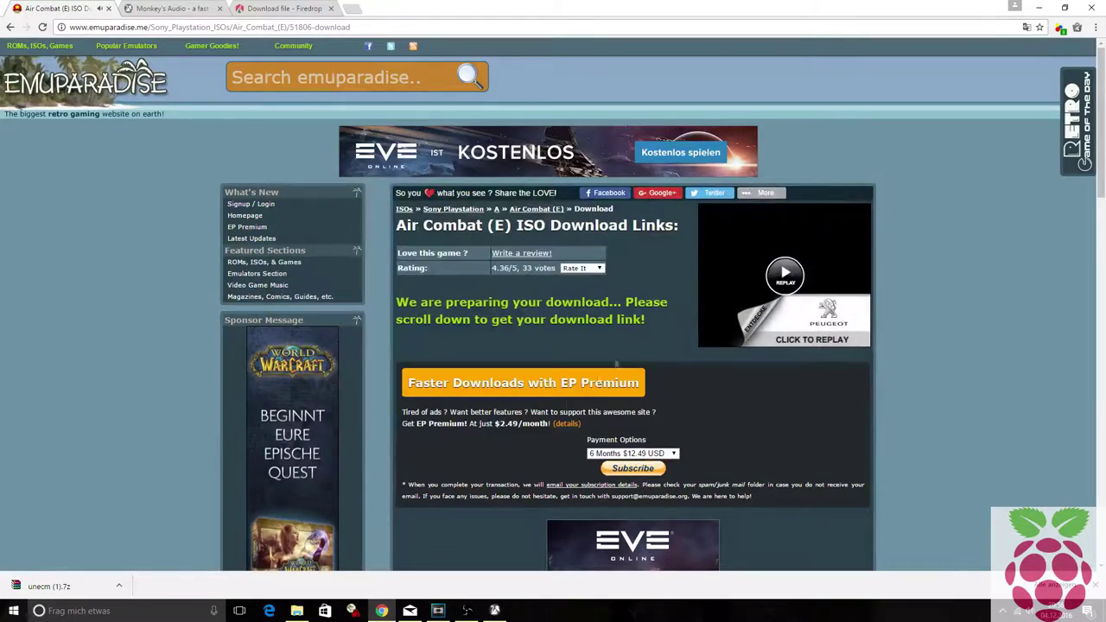
click(1039, 7)
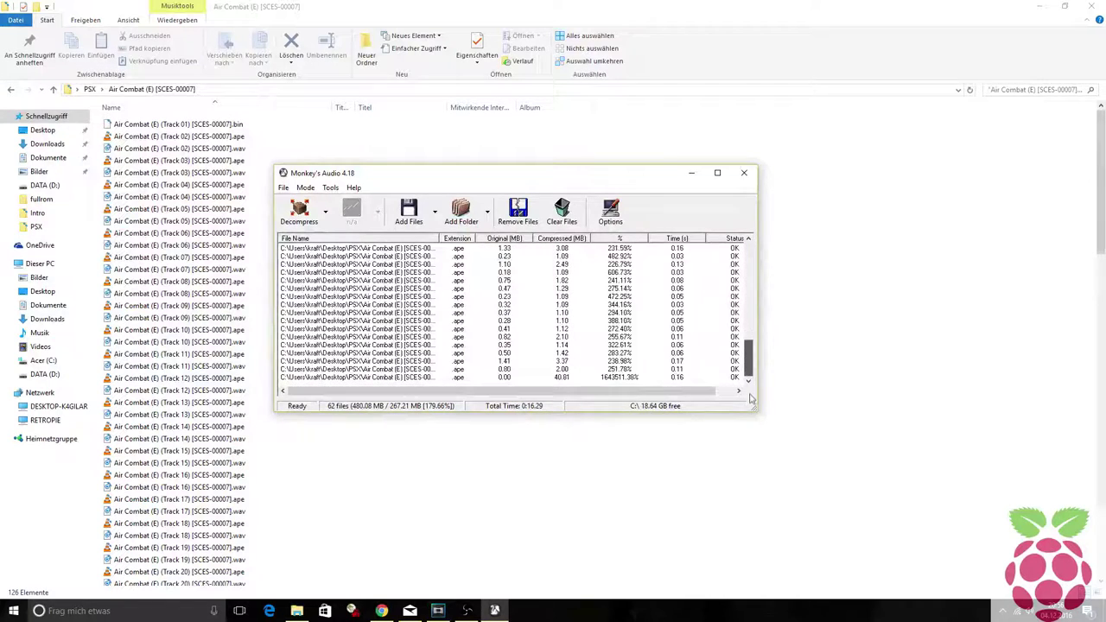
click(744, 172)
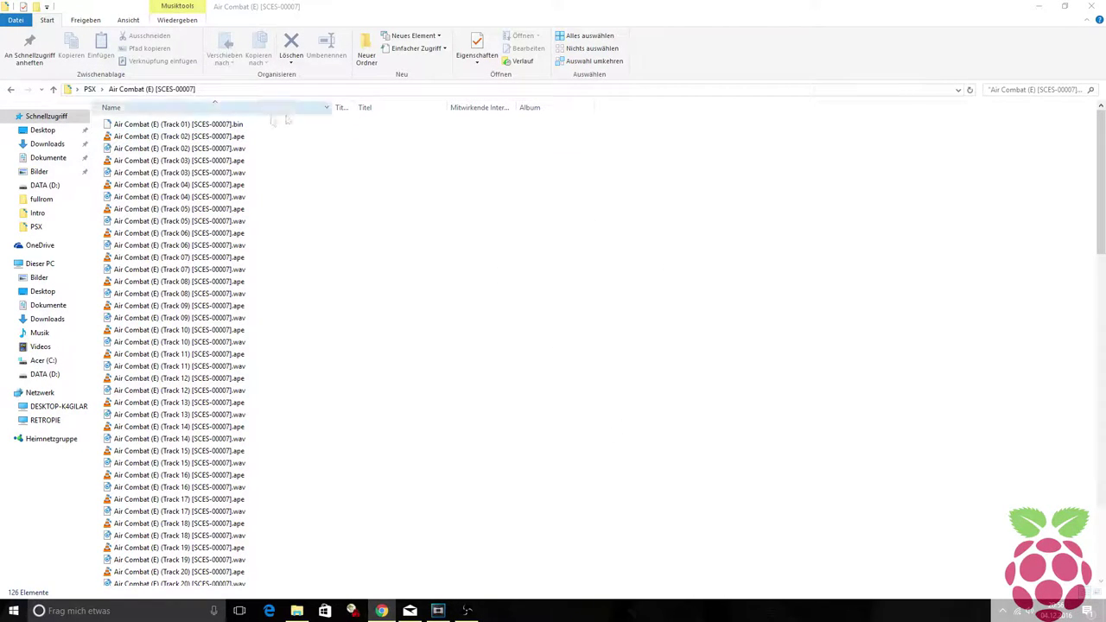
- Sort the files by name in descending order, trying a selection of all files and inverting it to clear it
click(260, 109)
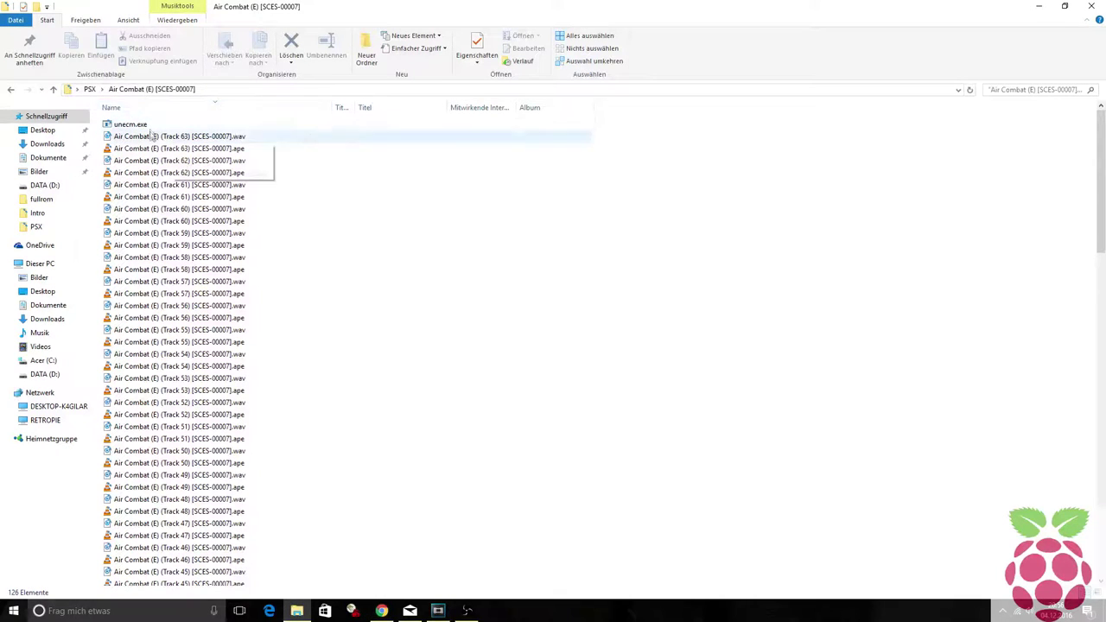
click(590, 36)
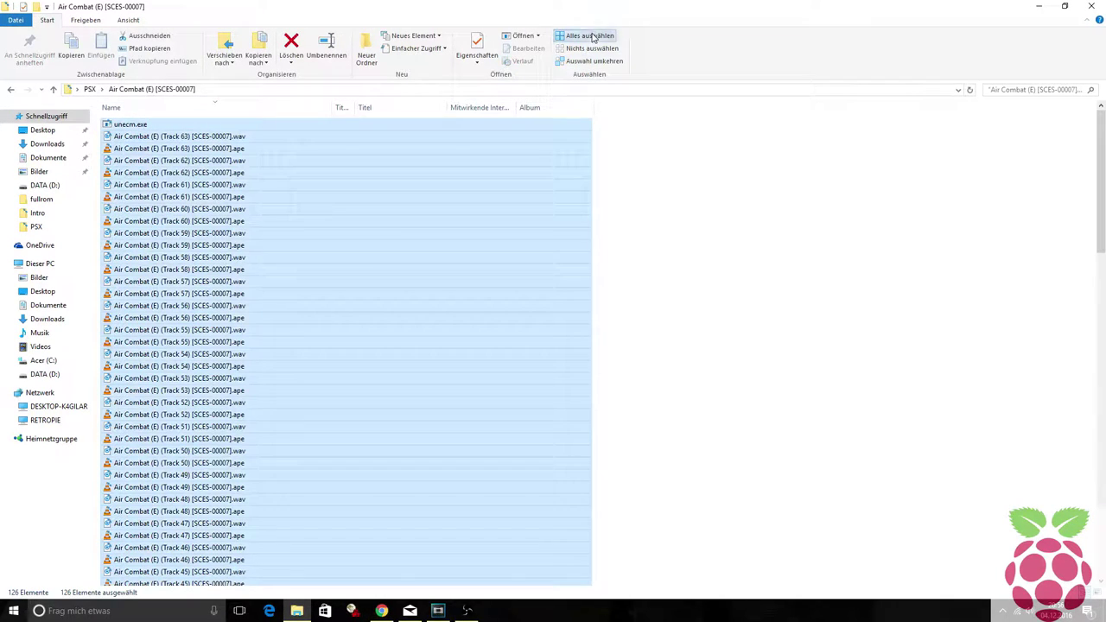
click(602, 64)
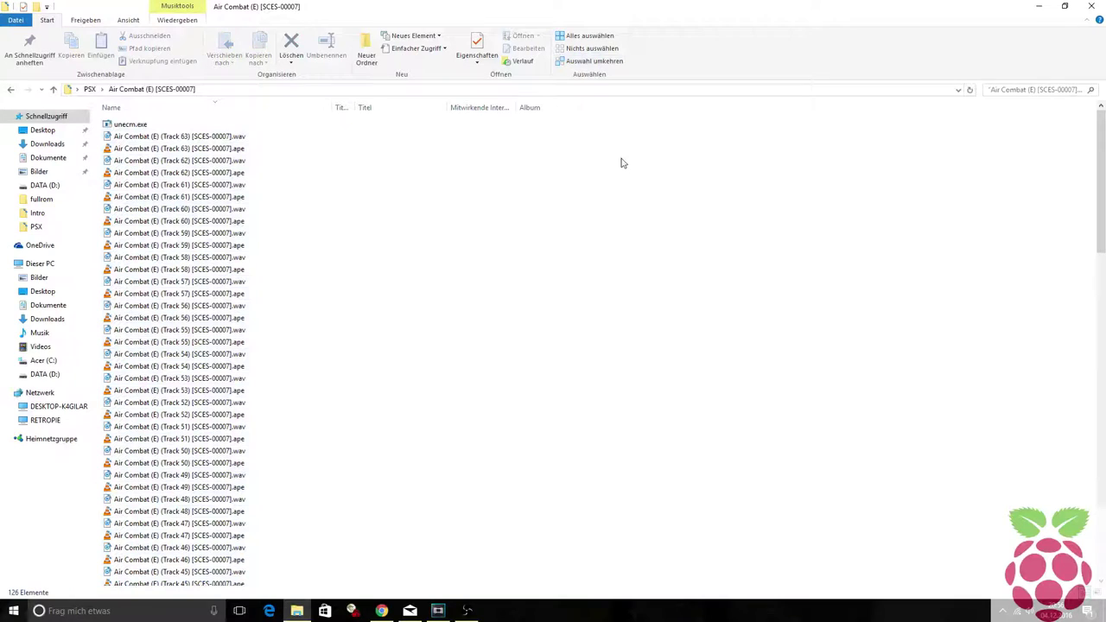
- Change the folder's file view to a list and finally to small icons
right_click(545, 172)
right_click(764, 127)
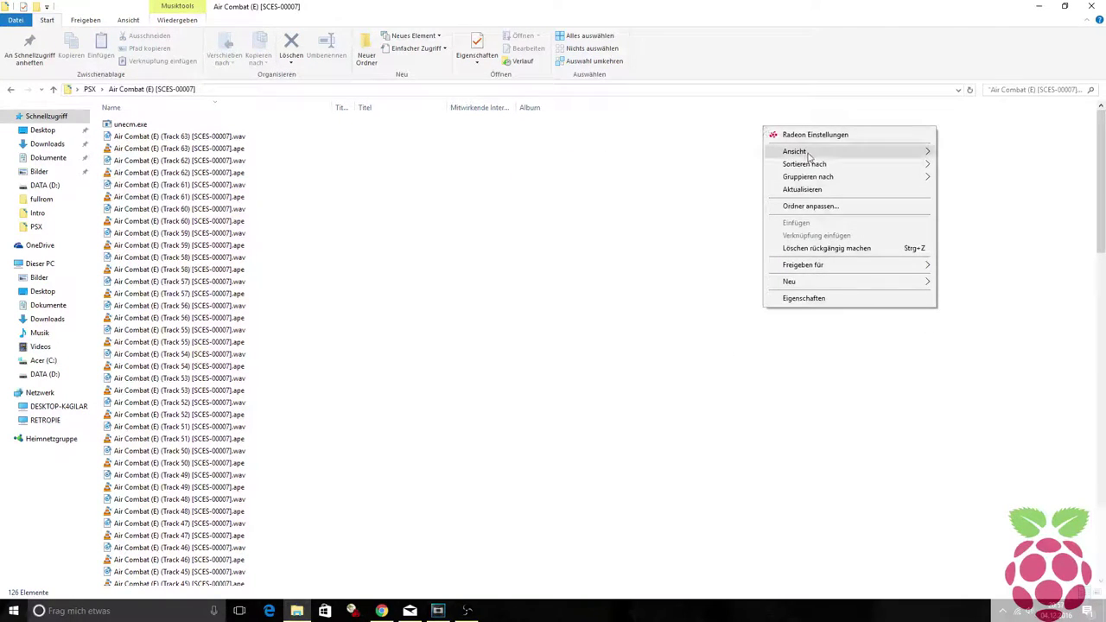
mouse_move(808, 155)
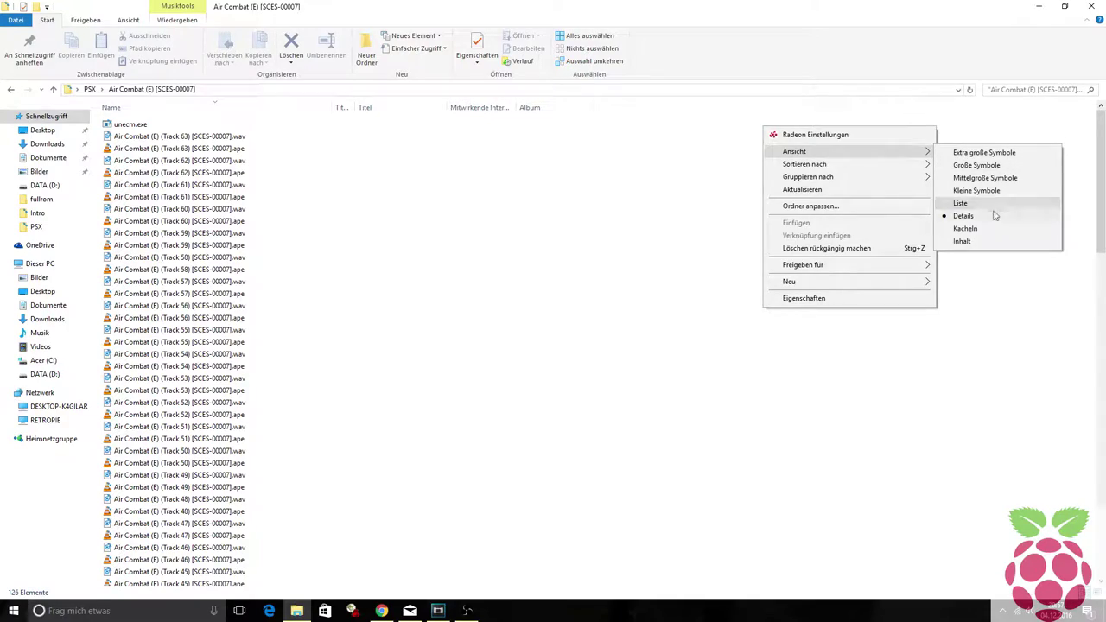
click(985, 207)
right_click(789, 167)
mouse_move(927, 195)
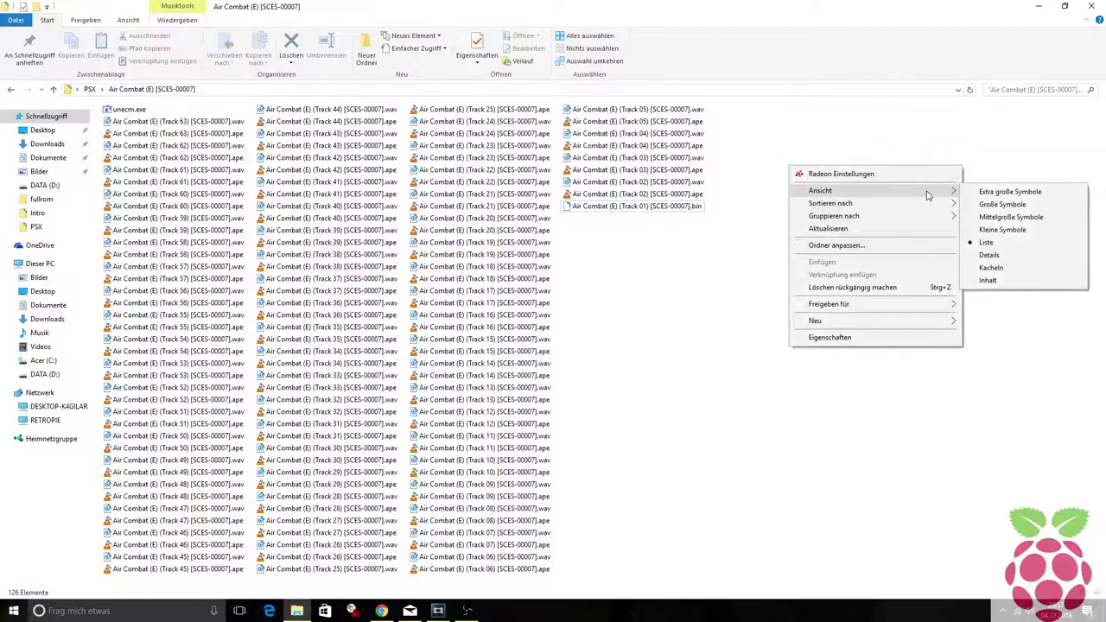
click(1002, 229)
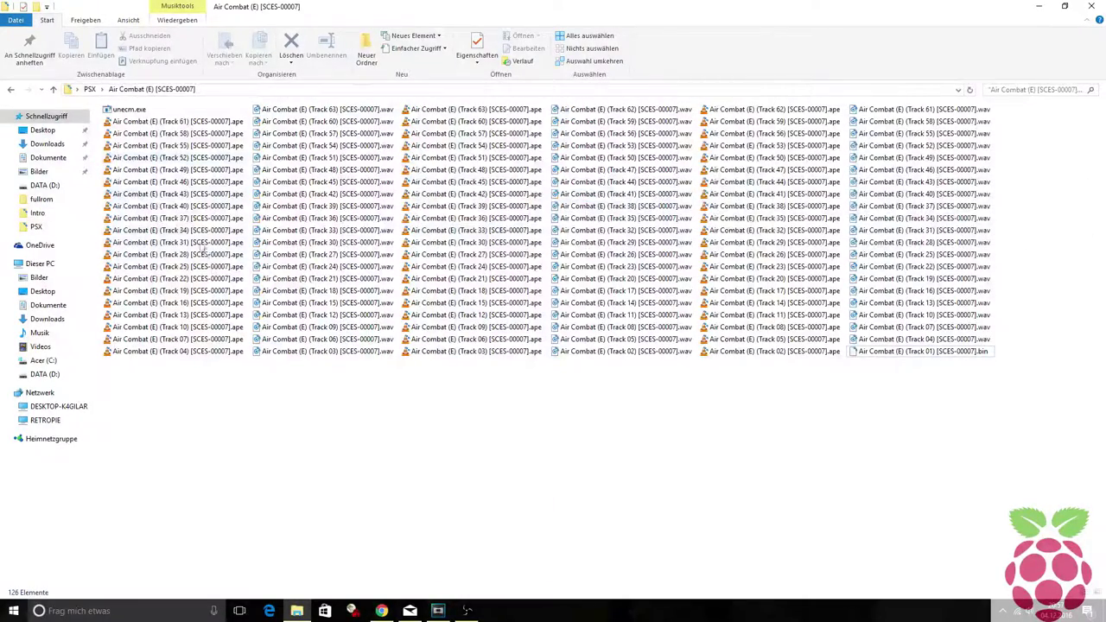
- Select the whole first column of .ape files from Track 61 down to Track 04 and delete them
click(208, 123)
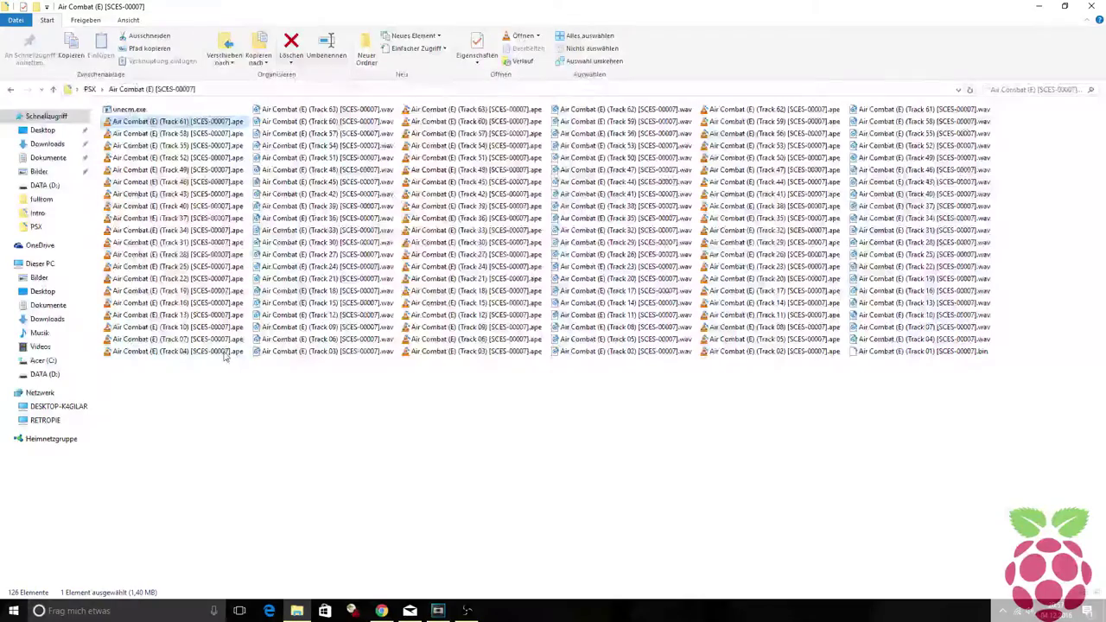
shift+click(226, 353)
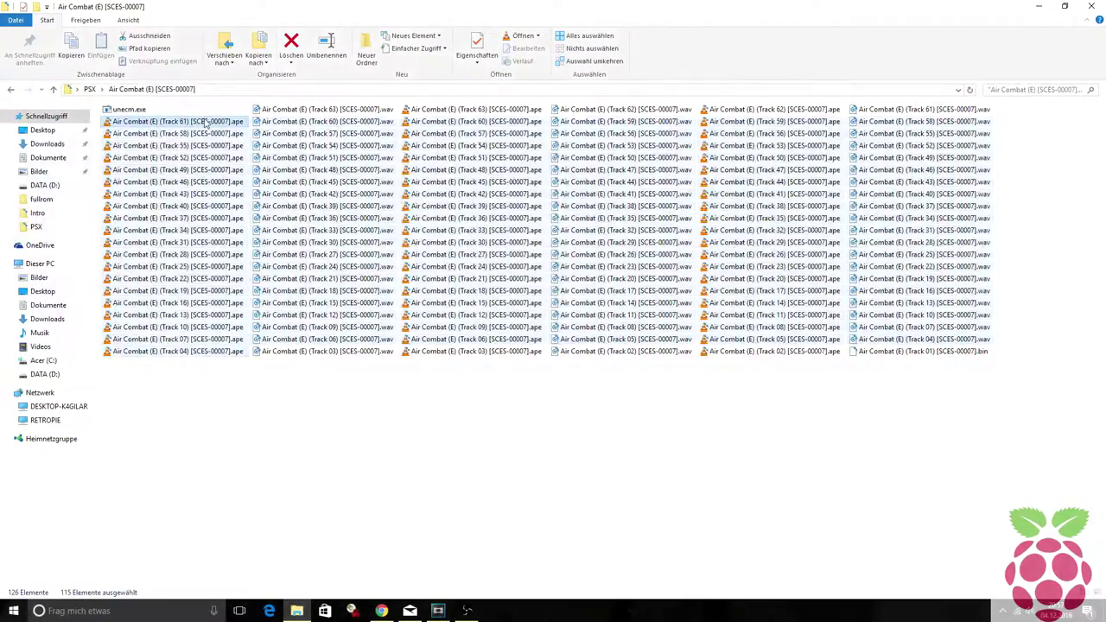
drag(207, 162, 349, 216)
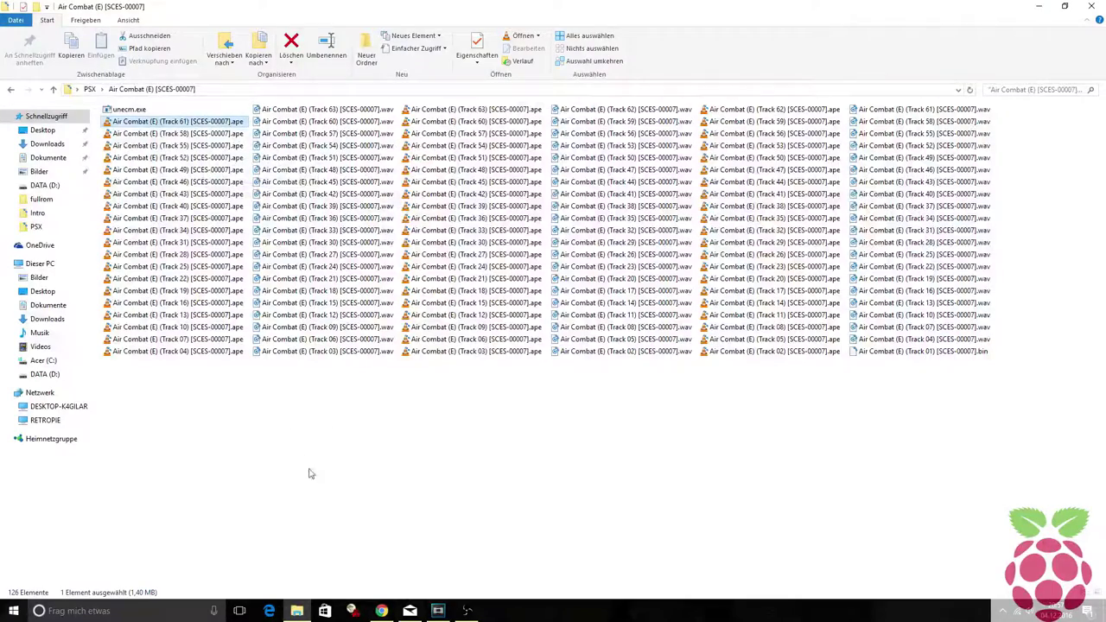
drag(155, 384, 214, 118)
key(Delete)
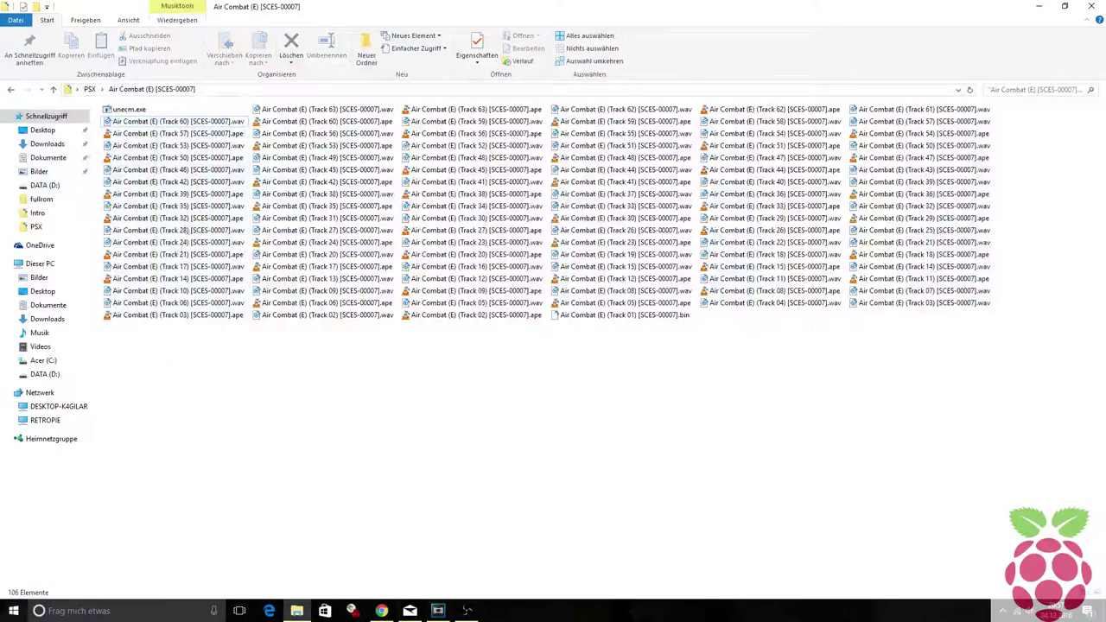
- Delete the .ape files of Tracks 57, 53, 45 and 41
click(168, 133)
shift+click(169, 145)
key(Delete)
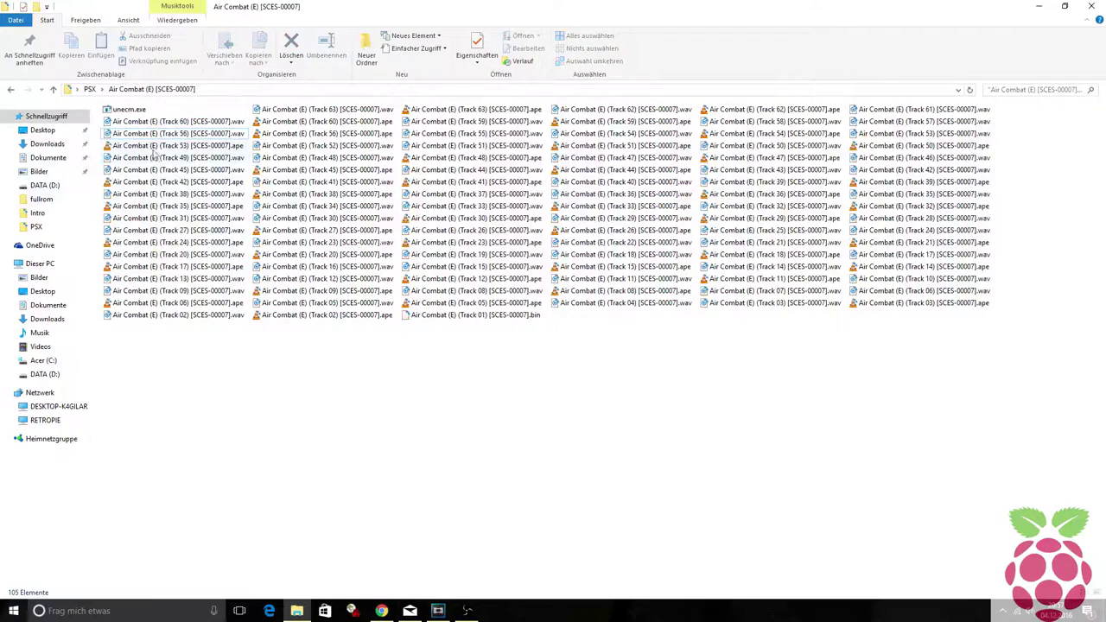
click(148, 182)
key(Delete)
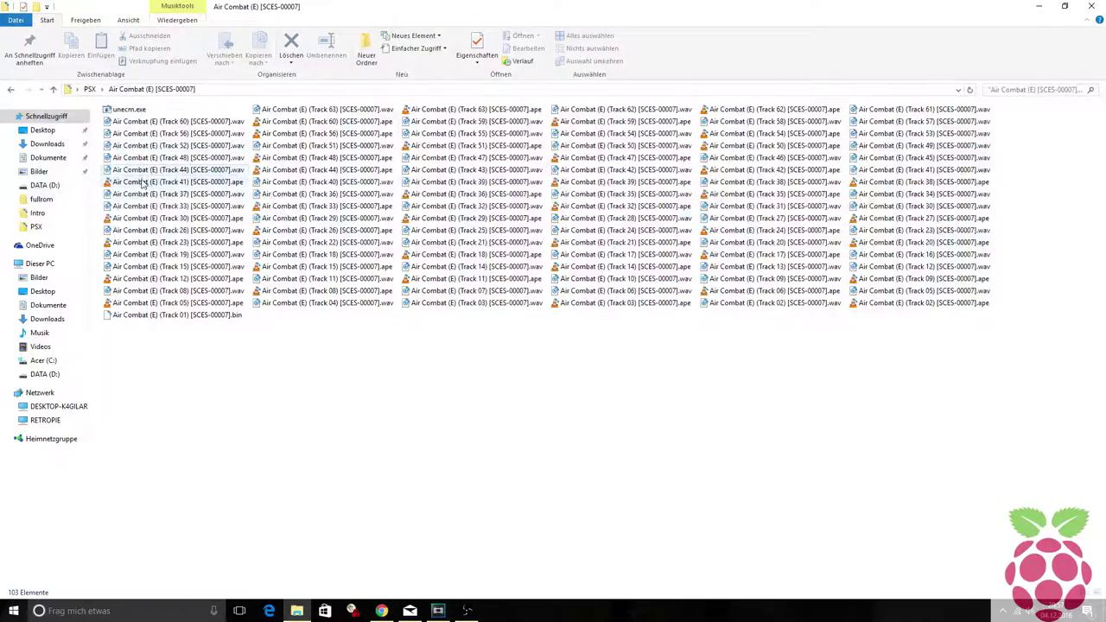
key(Delete)
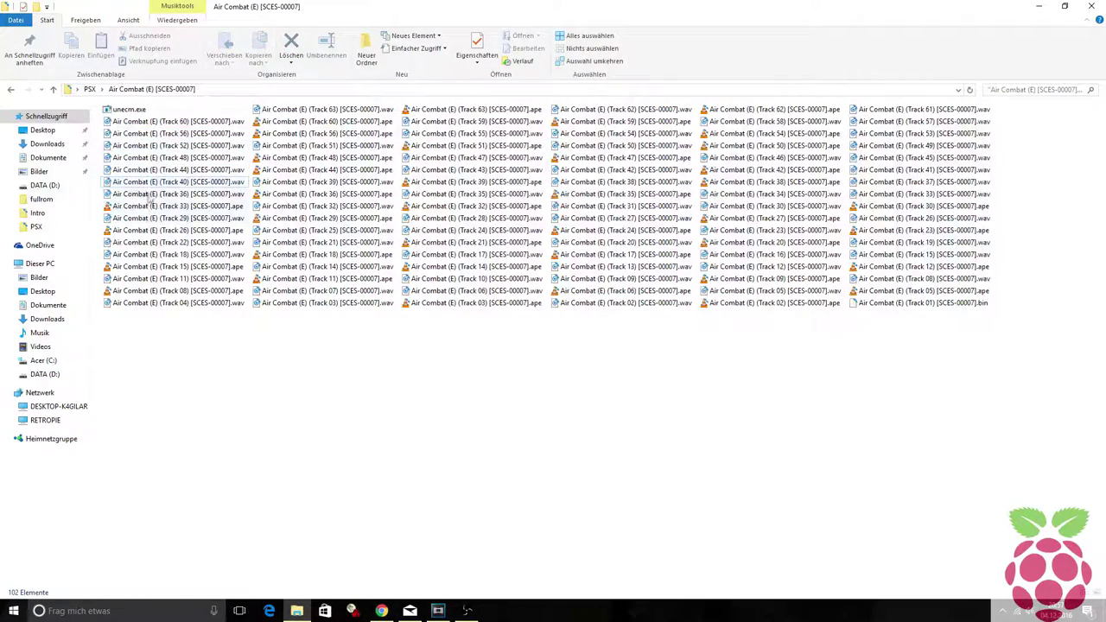
- Switch the folder's file view to details
click(184, 6)
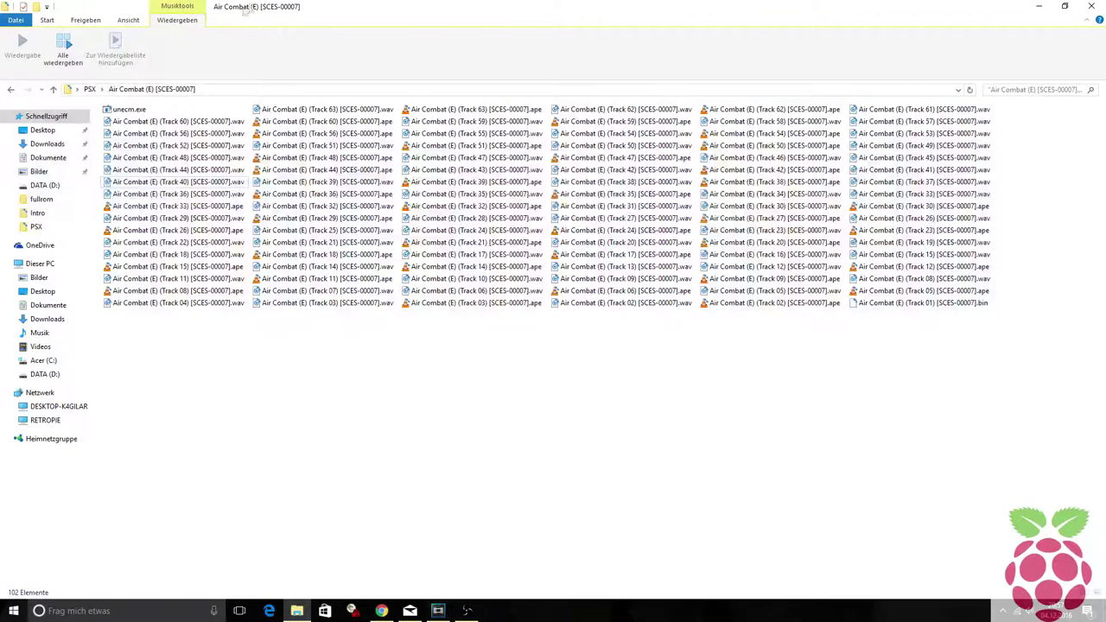
click(47, 20)
click(128, 20)
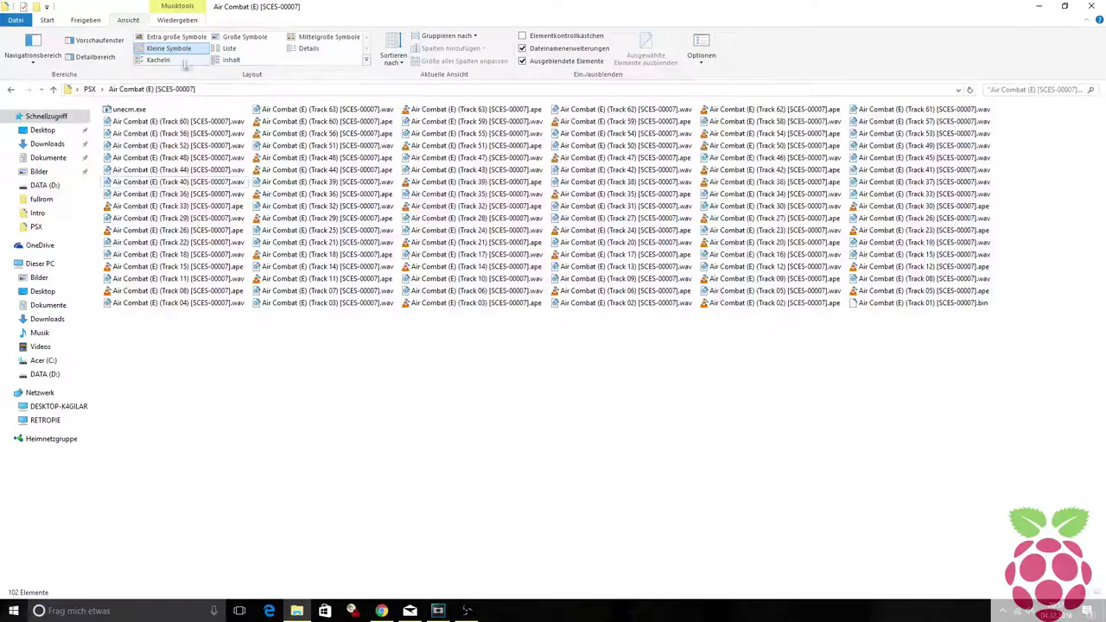
click(316, 50)
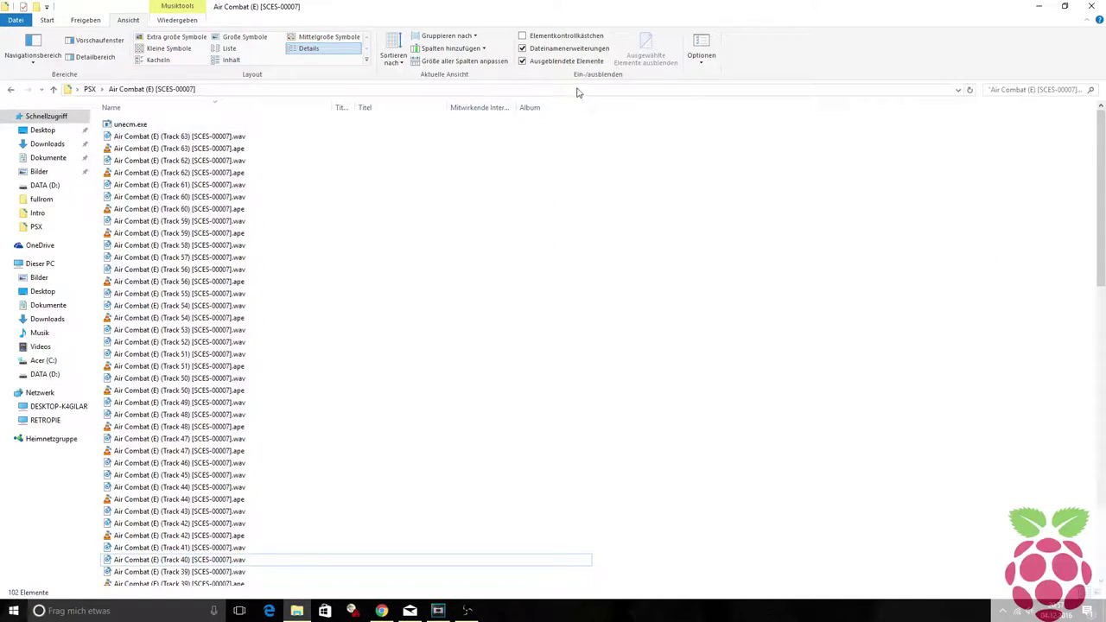
- Delete the .ape files of Tracks 63, 62, 60, 59, 56, 54 and 51, keeping the matching .wav files
click(156, 149)
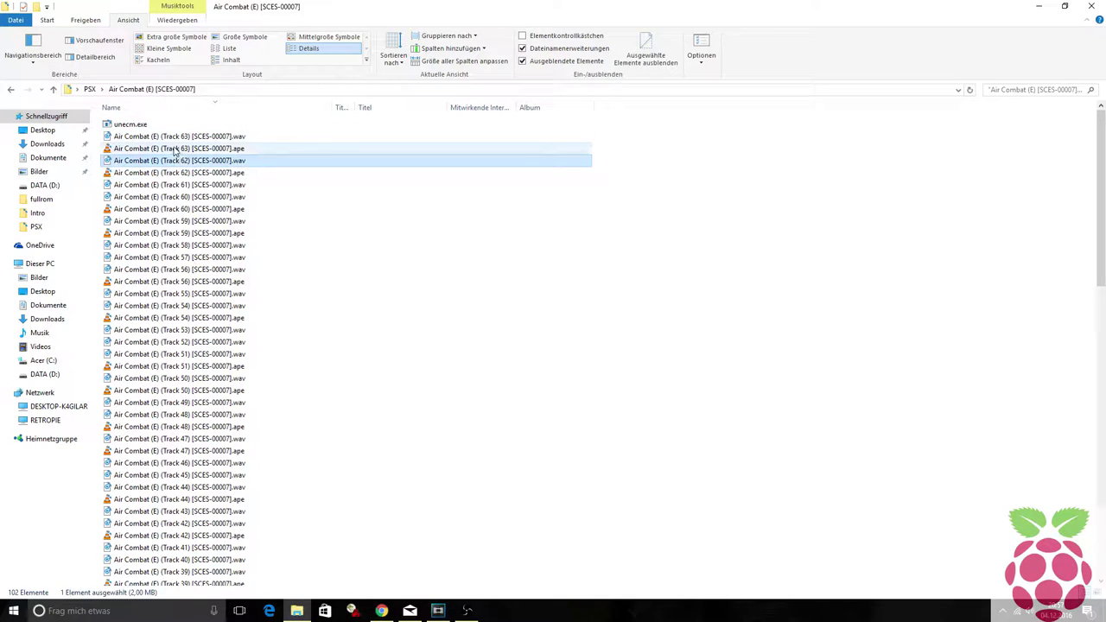
key(Delete)
click(145, 161)
key(Delete)
click(142, 173)
key(Delete)
click(140, 185)
key(Delete)
click(138, 196)
key(Delete)
click(135, 233)
key(Delete)
click(132, 257)
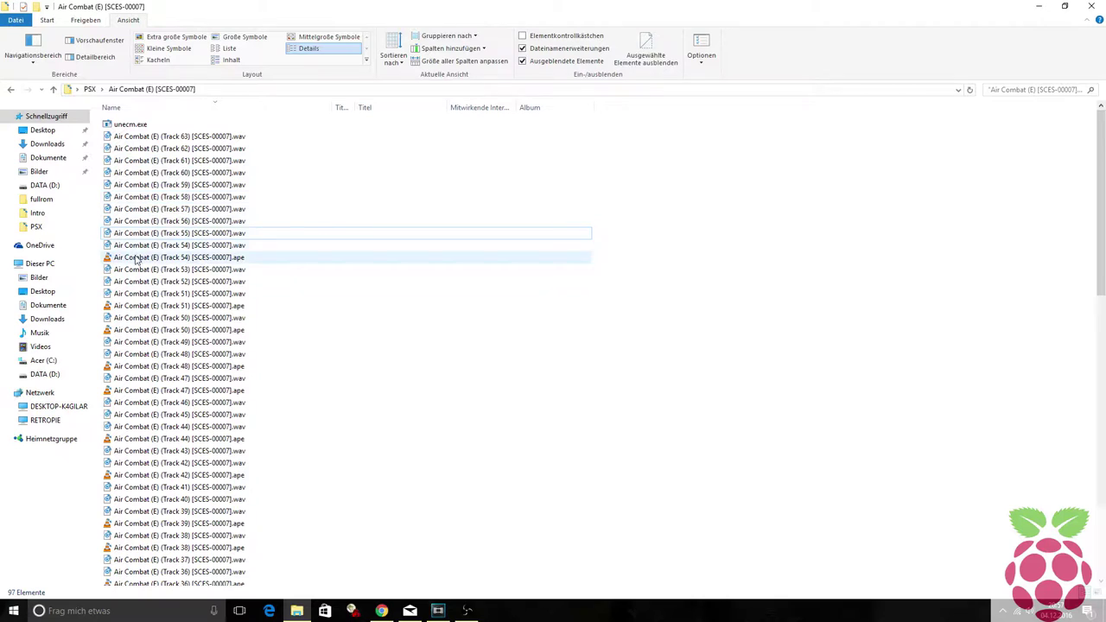
key(Delete)
click(130, 294)
key(Delete)
- Delete the .ape files of Tracks 50, 48, 47, 44, 42, 39, 38, 36, 35, 33 and 32
click(132, 294)
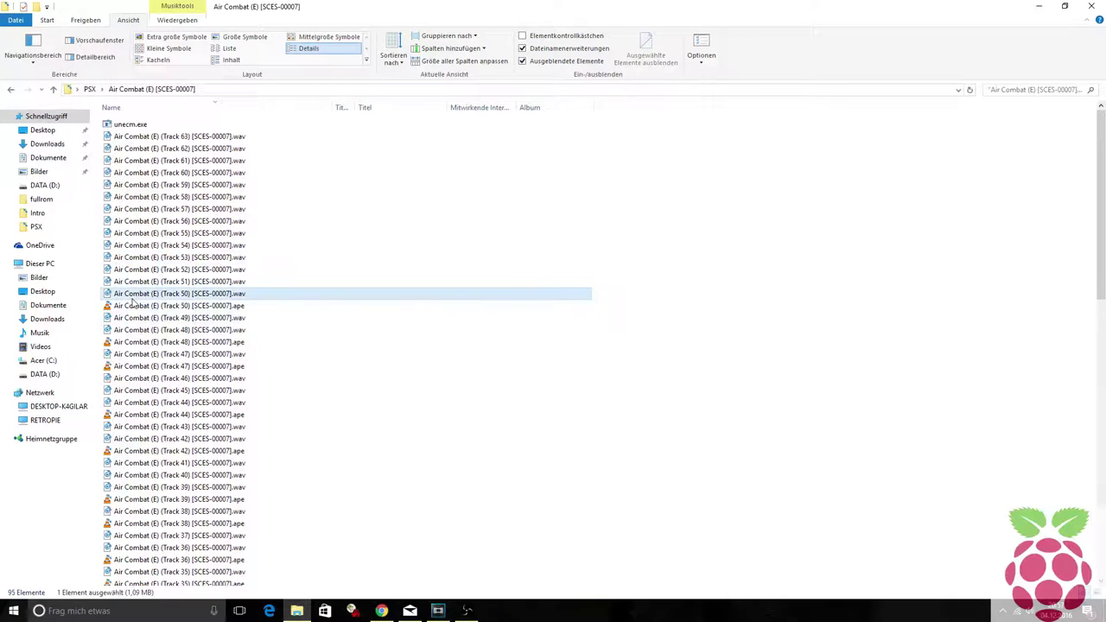
key(Delete)
click(138, 329)
key(Delete)
click(137, 341)
key(Delete)
click(135, 378)
key(Delete)
click(134, 405)
key(Delete)
click(132, 440)
key(Delete)
click(134, 450)
key(Delete)
click(134, 474)
key(Delete)
click(134, 486)
key(Delete)
click(134, 510)
key(Delete)
click(134, 523)
key(Delete)
- Delete the .ape files of Tracks 30, 29, 27, 26, 24 and 23
click(134, 547)
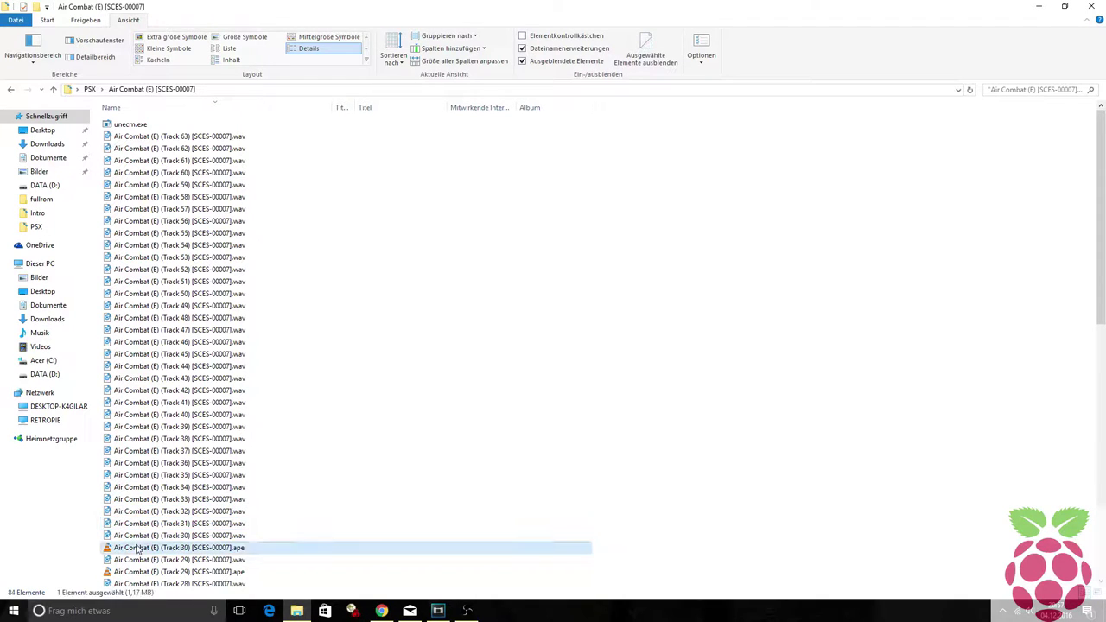
key(Delete)
scroll(133, 533, down, 3)
click(133, 457)
key(Delete)
click(134, 482)
key(Delete)
click(134, 494)
key(Delete)
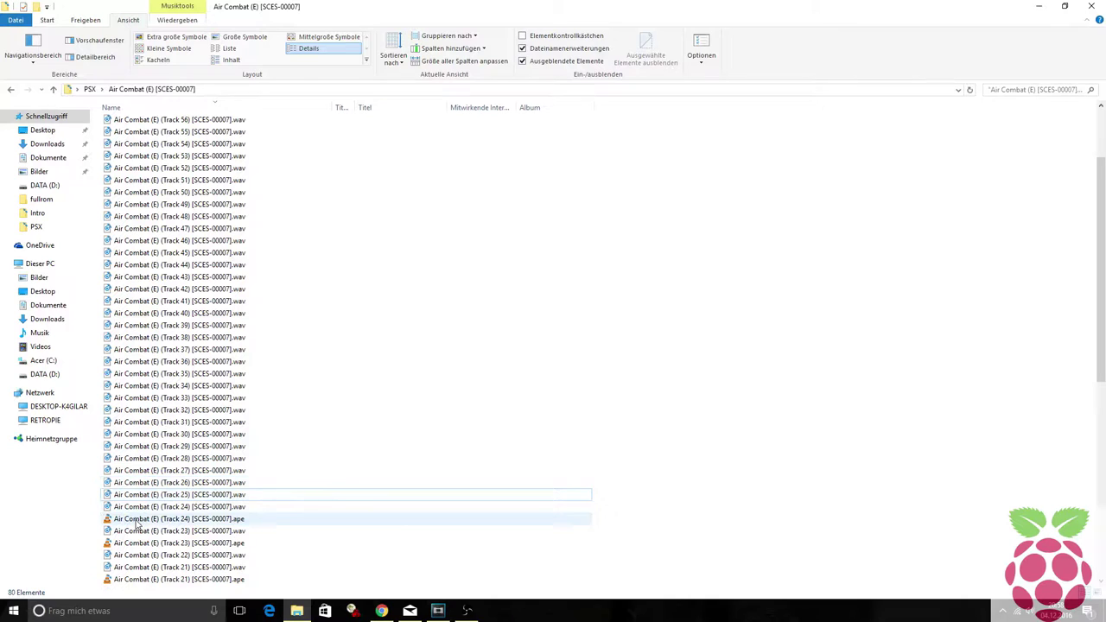
click(134, 518)
key(Delete)
click(134, 530)
key(Delete)
- Delete the .ape files of Tracks 21, 20, 18 and 17
scroll(139, 523, down, 2)
click(125, 484)
key(Delete)
click(125, 495)
key(Delete)
click(127, 519)
key(Delete)
click(130, 542)
click(129, 530)
key(Delete)
- Delete the .ape files of Tracks 15, 14, 12, 11, 09 and 08
scroll(129, 530, down, 2)
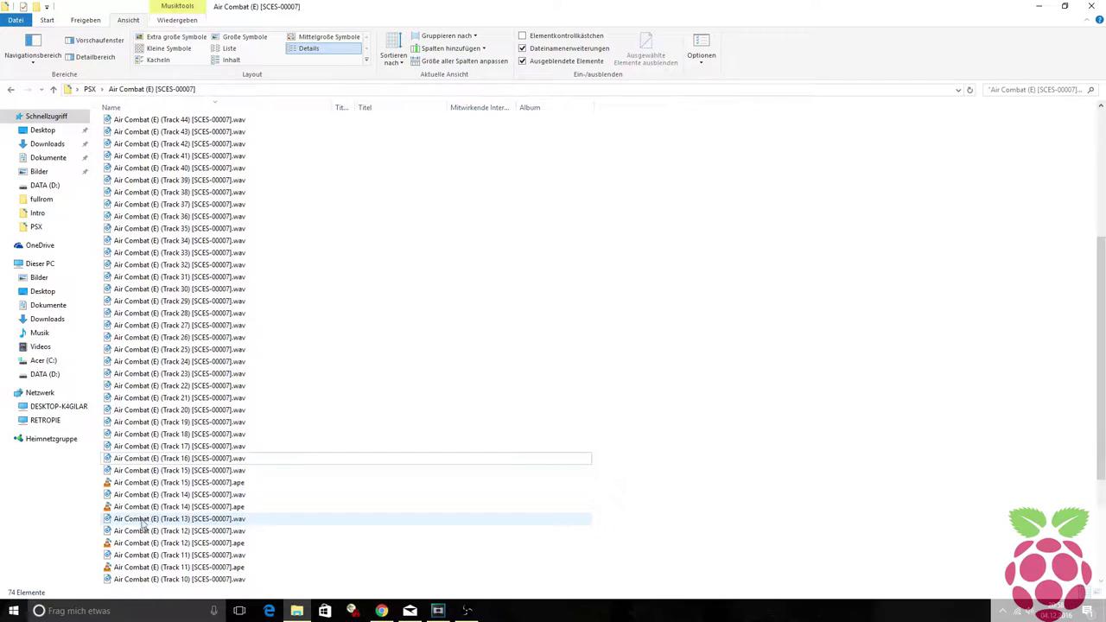
click(127, 482)
key(Delete)
click(127, 494)
key(Delete)
click(127, 506)
click(127, 518)
key(Delete)
key(Down)
key(Delete)
key(Down)
key(Down)
key(Delete)
key(Down)
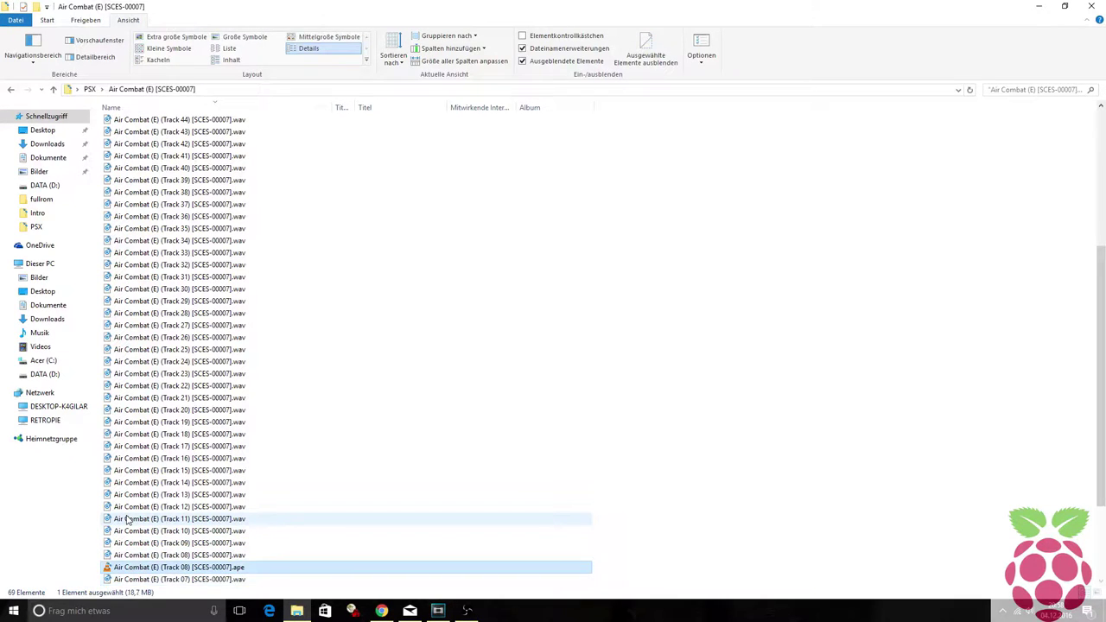
key(Delete)
- Delete the remaining .ape files of Tracks 06, 05, 03 and 02, leaving the Track 01 .bin file in place
key(Down)
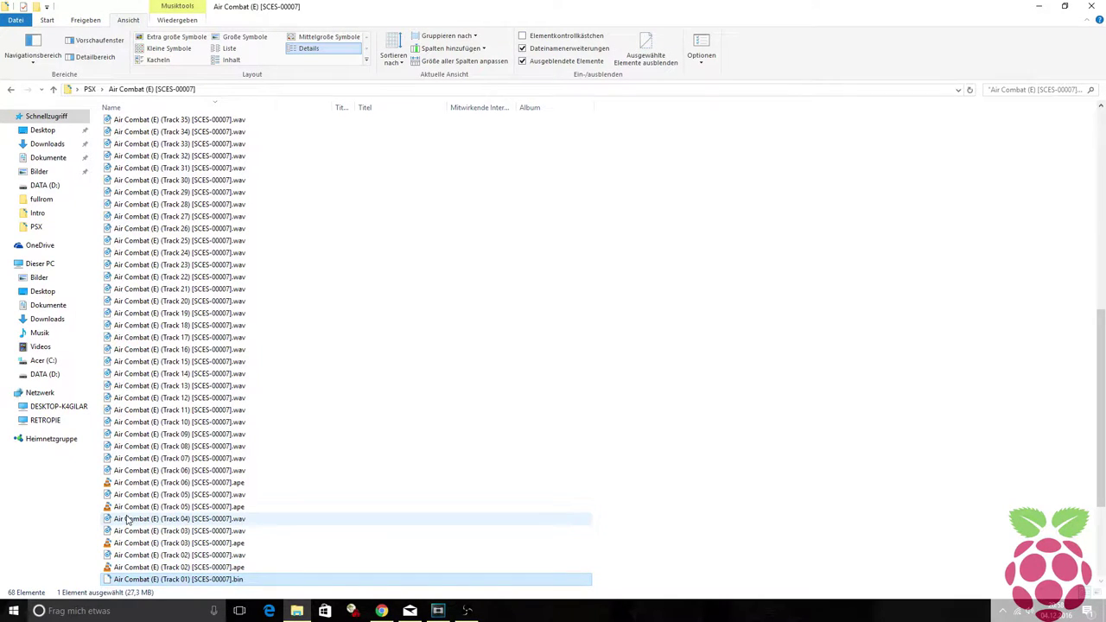
key(Up)
key(Up)
key(Up)
key(Up)
key(Up)
key(Up)
key(Up)
key(Up)
key(Up)
key(Down)
key(Delete)
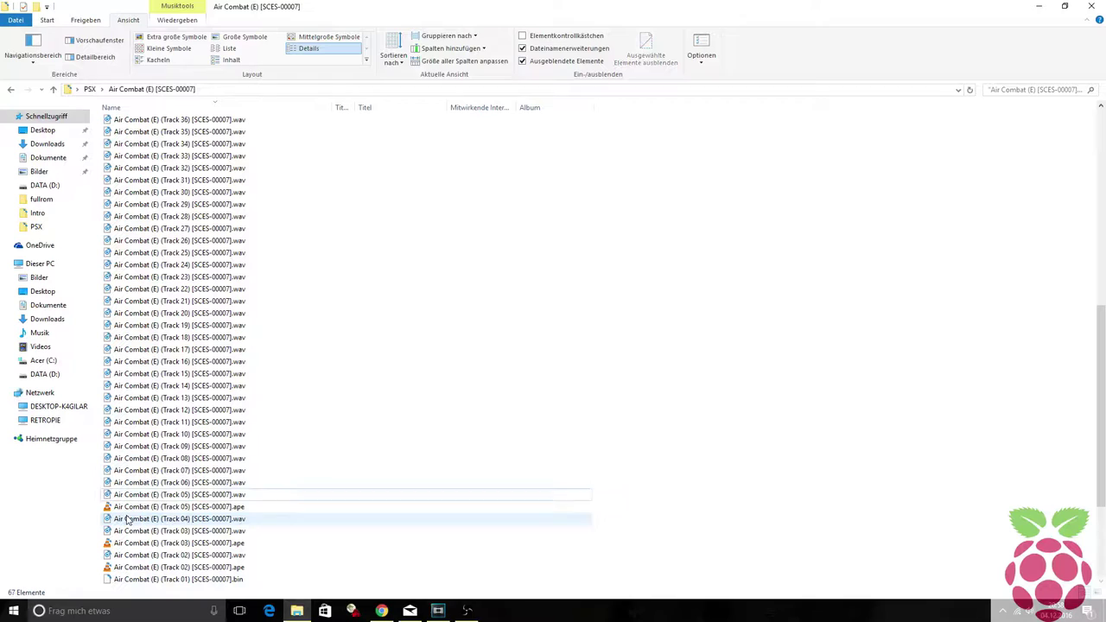
key(Down)
key(Delete)
key(Down)
key(Down)
key(Delete)
key(Down)
key(Delete)
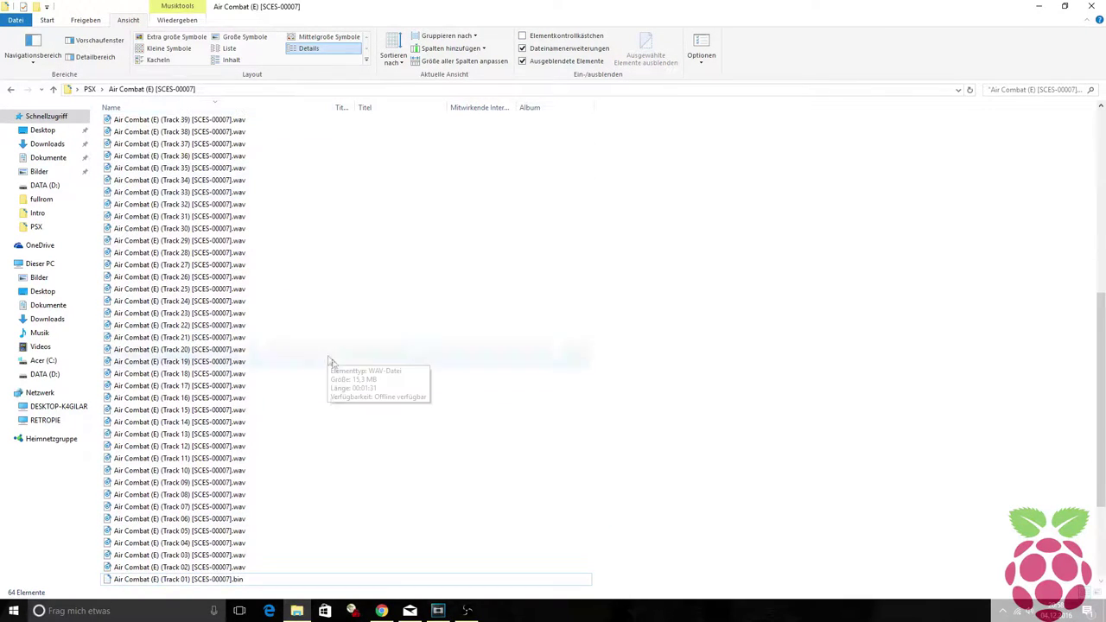
- Look over the remaining .wav files and the Track 01 .bin file, and minimize the folder window
click(238, 579)
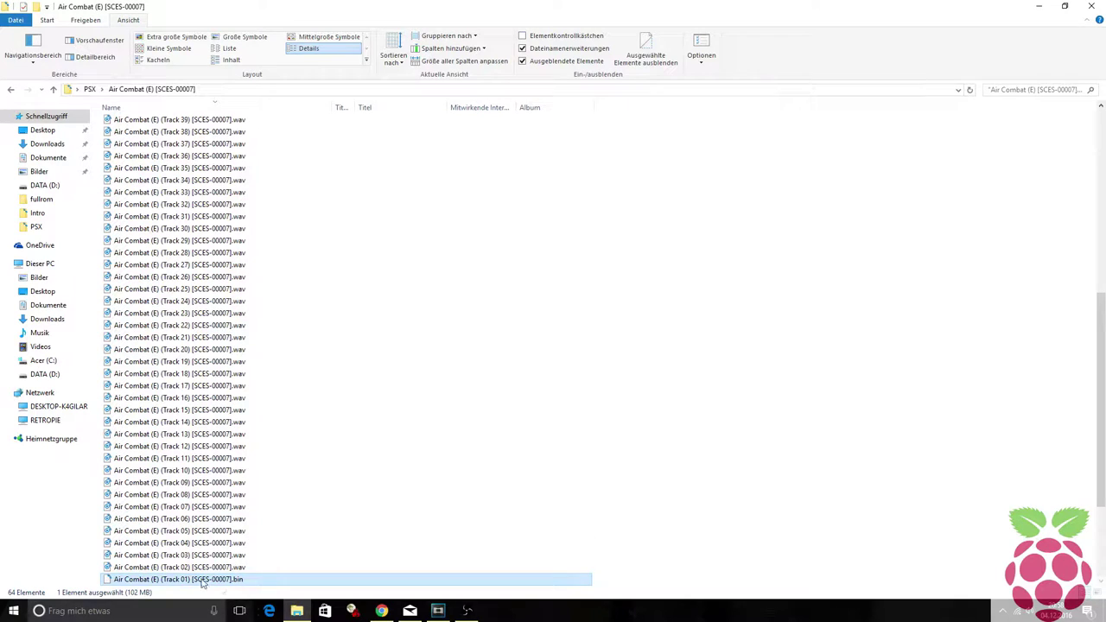
scroll(199, 363, up, 9)
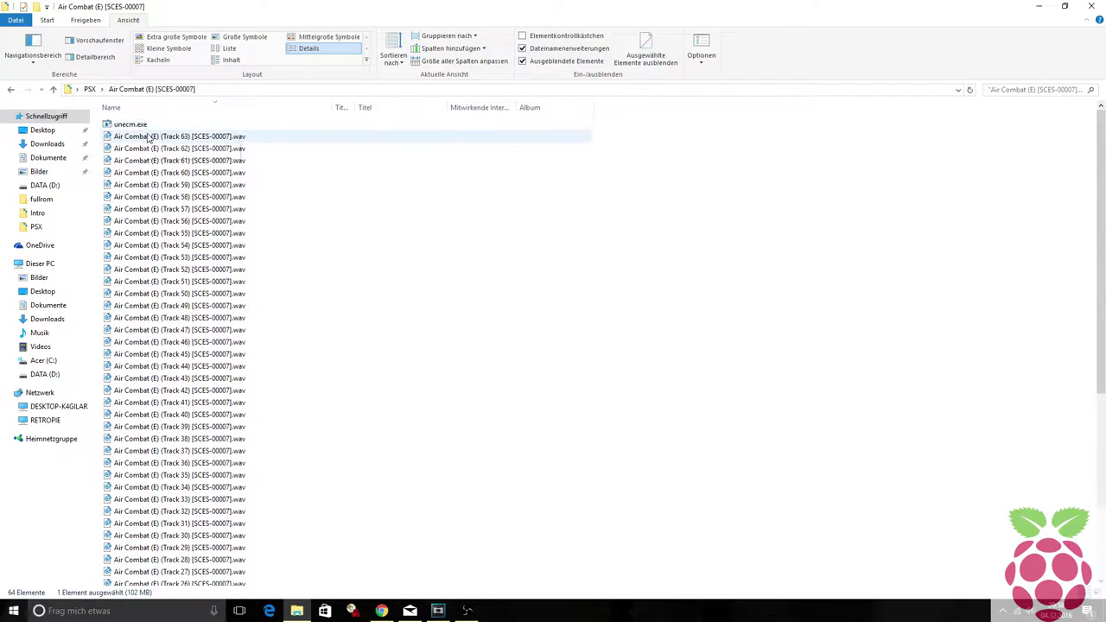
scroll(207, 216, down, 9)
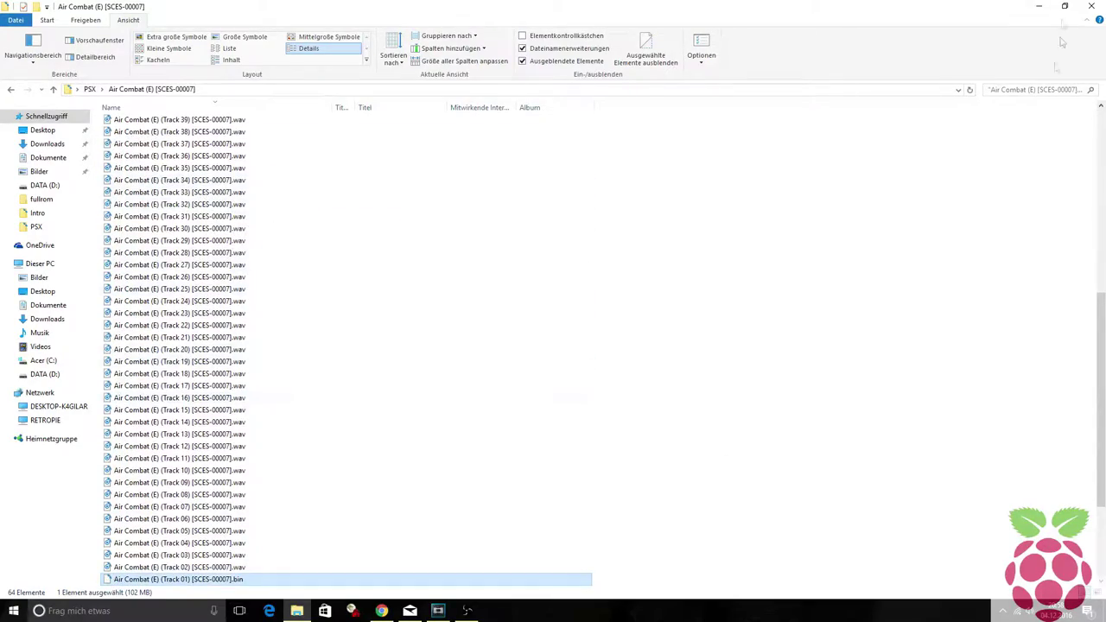
click(1047, 6)
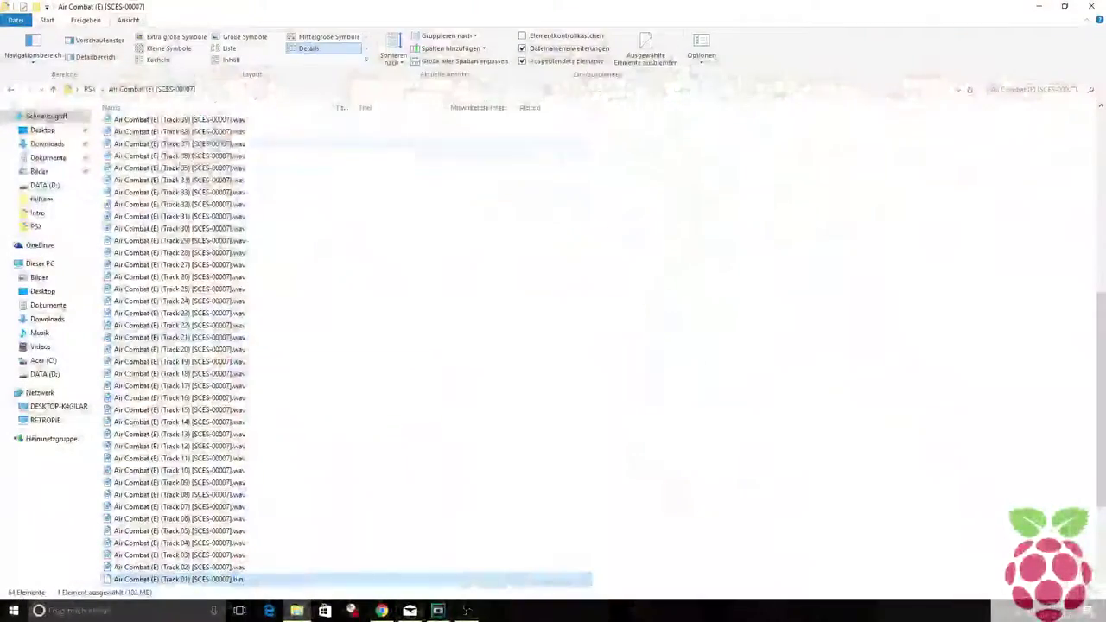
- Select all .wav files from Track 63 to Track 02, leaving out unecm.exe and the Track 01 .bin file
scroll(207, 142, up, 10)
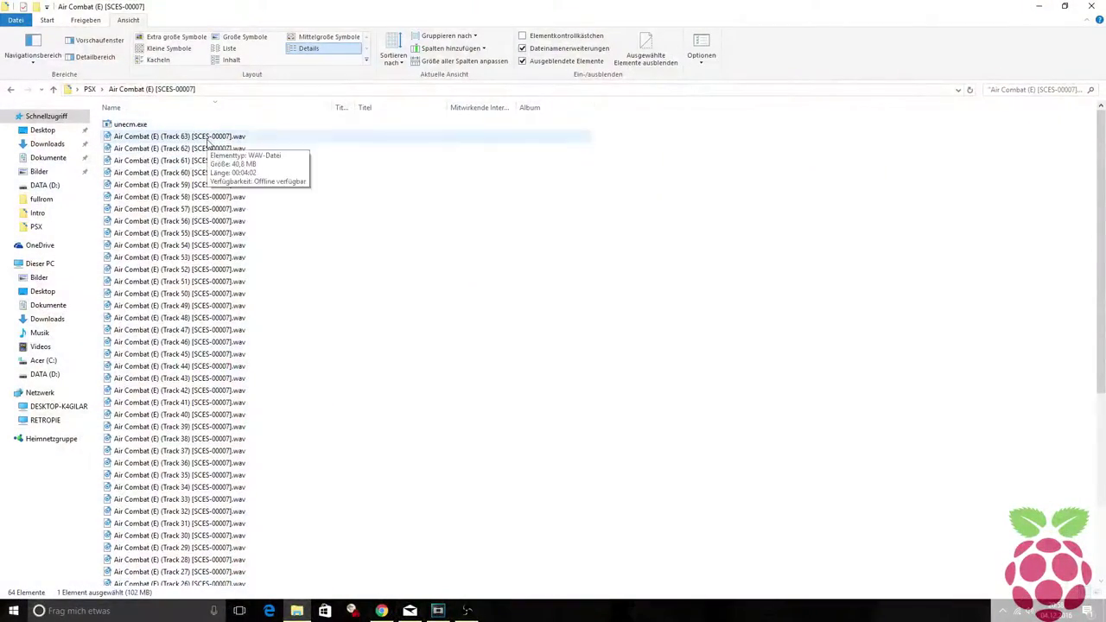
click(208, 140)
scroll(208, 143, down, 10)
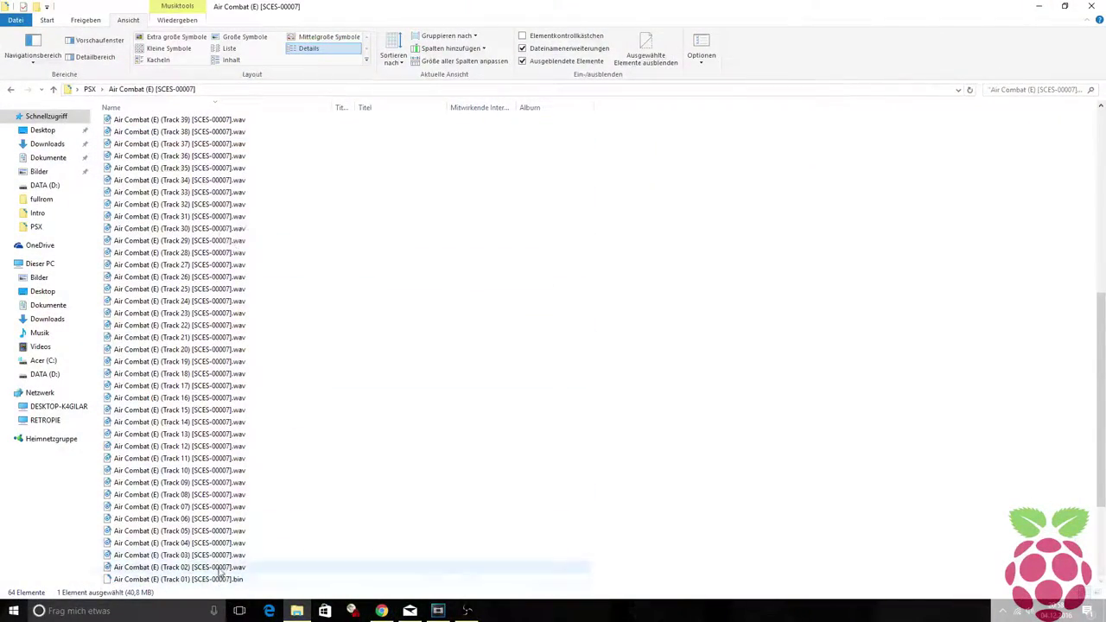
shift+click(217, 568)
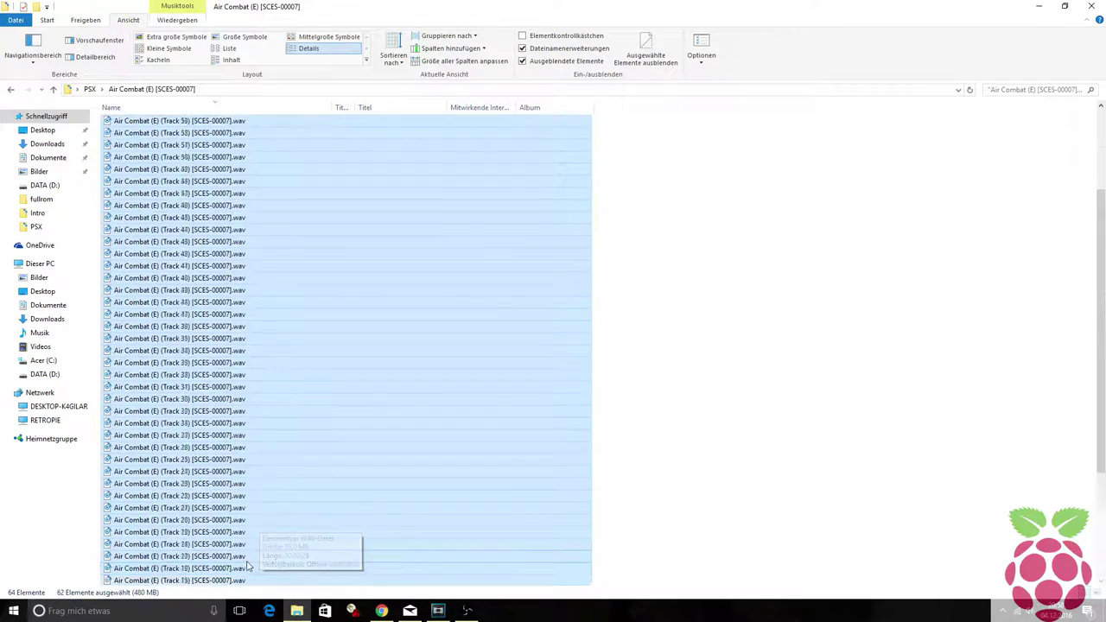
scroll(259, 572, up, 8)
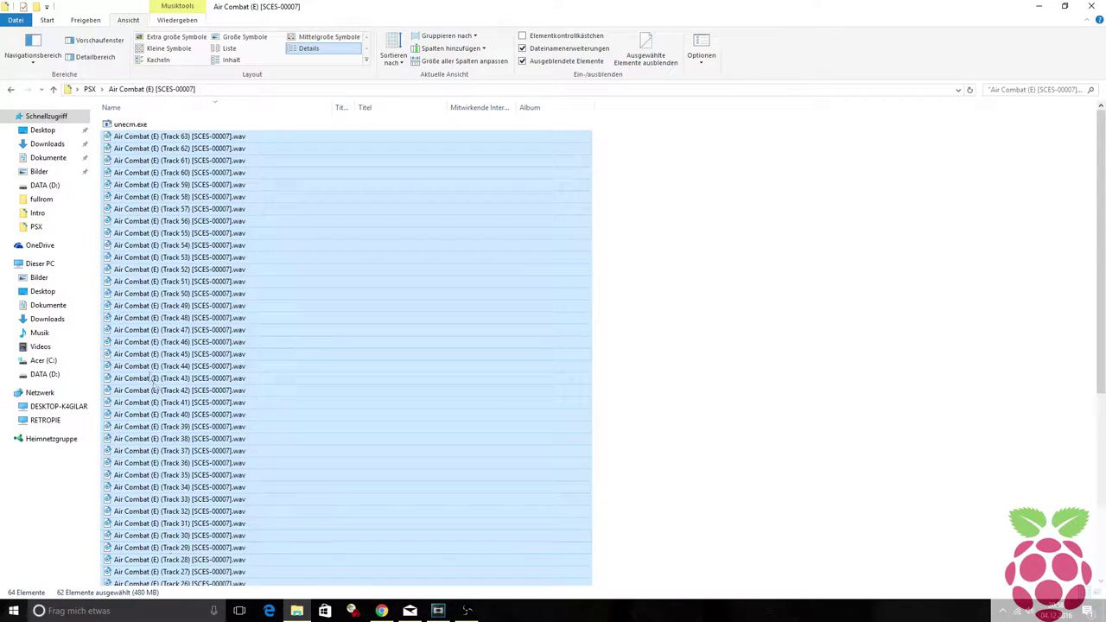
scroll(144, 309, down, 8)
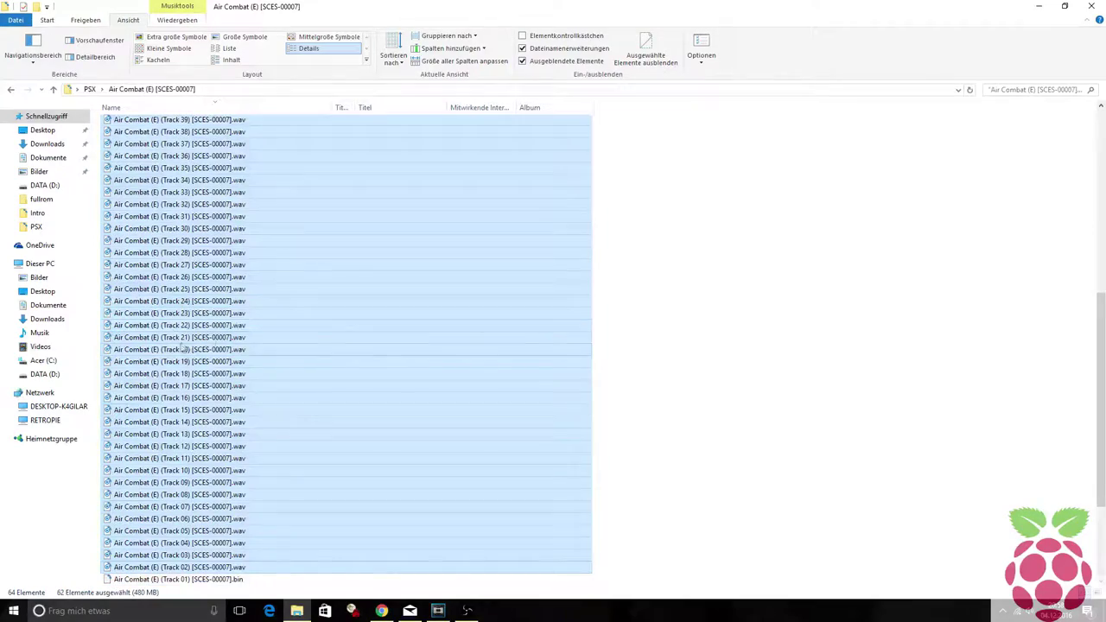
click(297, 610)
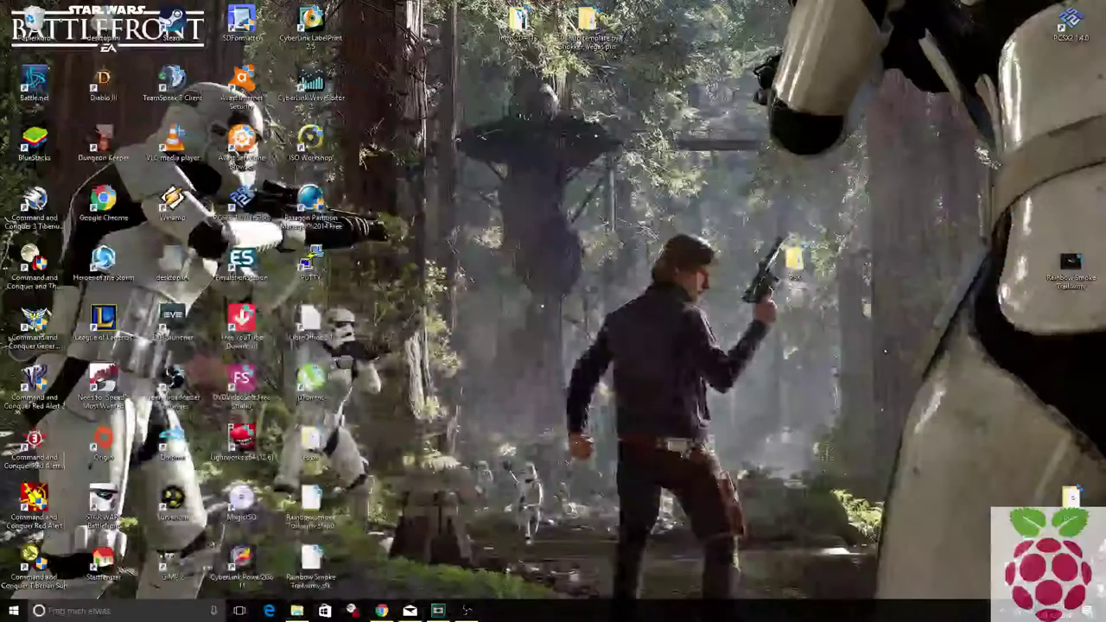
click(296, 611)
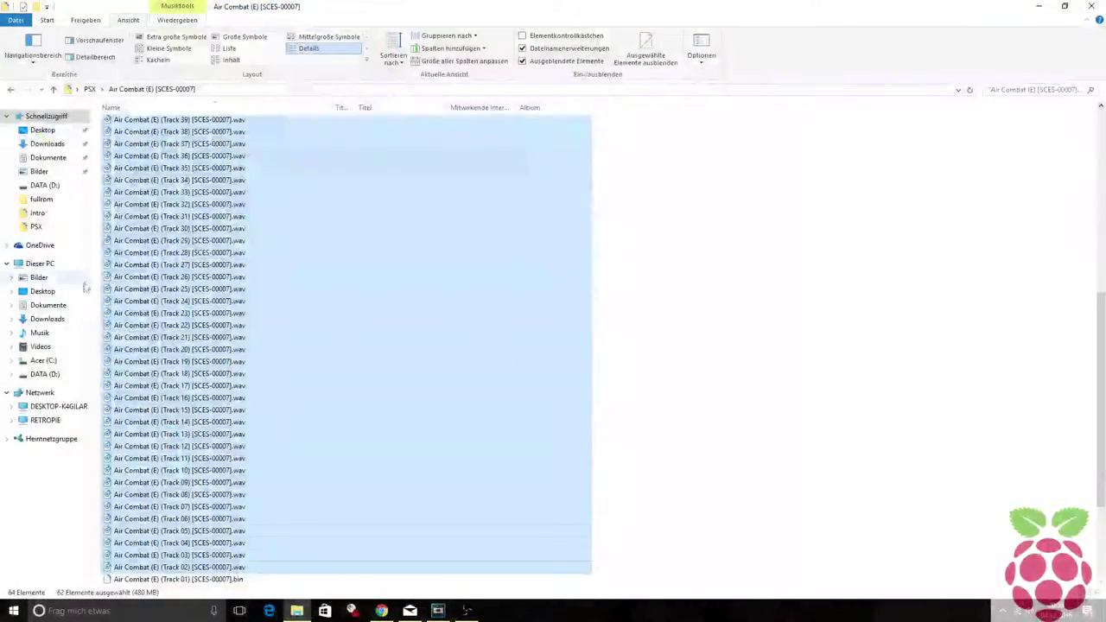
- Open the wav to bin.7z archive from the Downloads folder
click(39, 263)
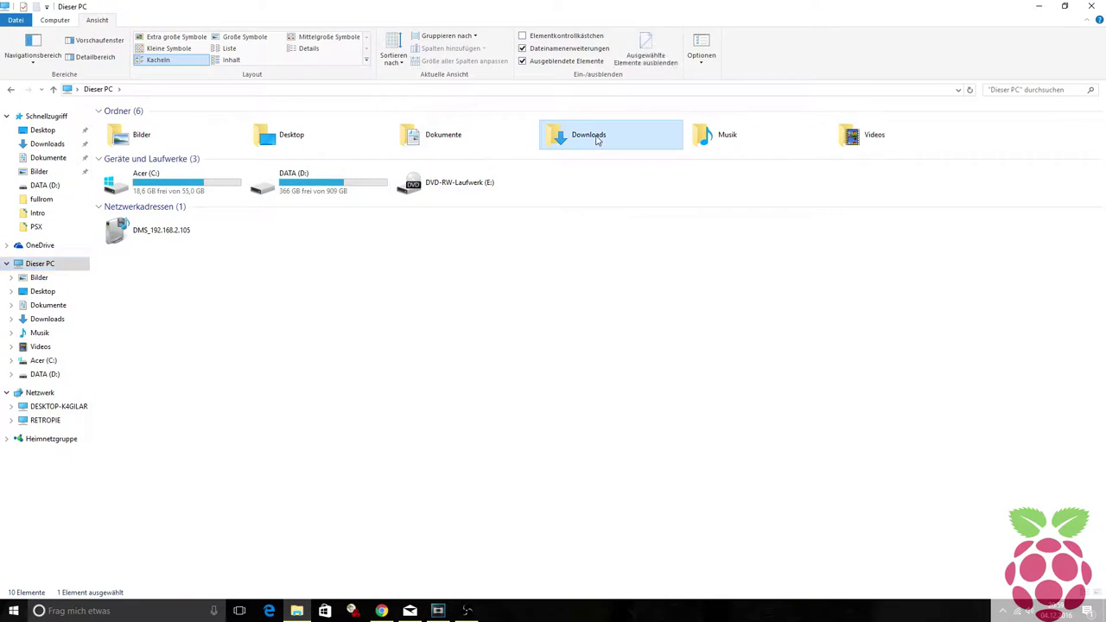
double_click(572, 154)
click(481, 137)
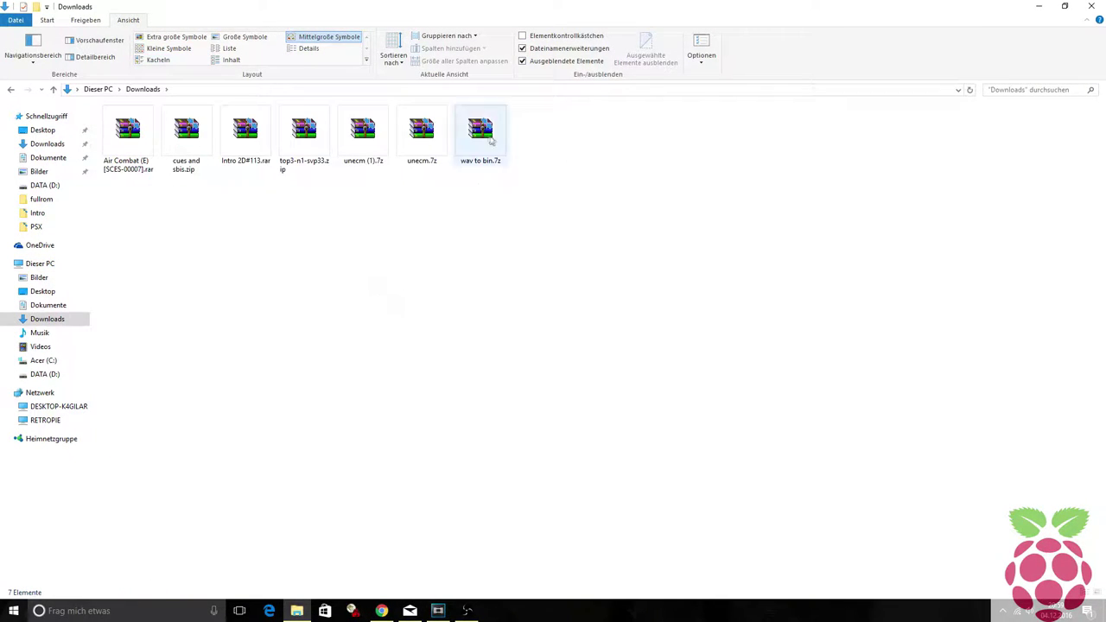
double_click(480, 126)
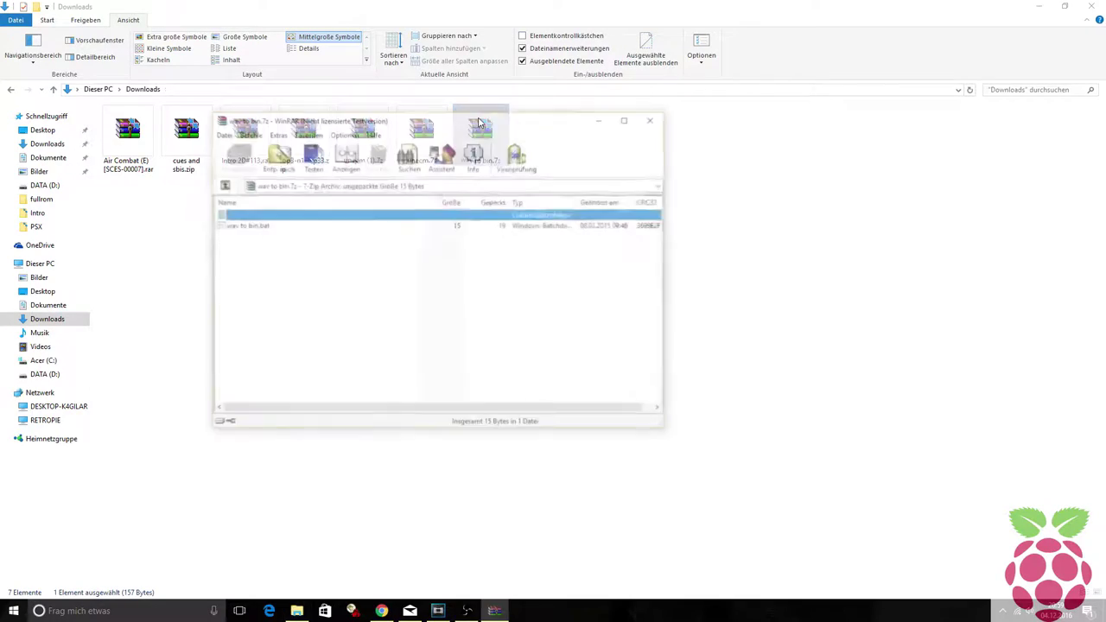
- Extract wav to bin.bat into the PSX game folder Air Combat (E) [SCES-00007] and run it to turn the .wav tracks into .bin files
click(1038, 6)
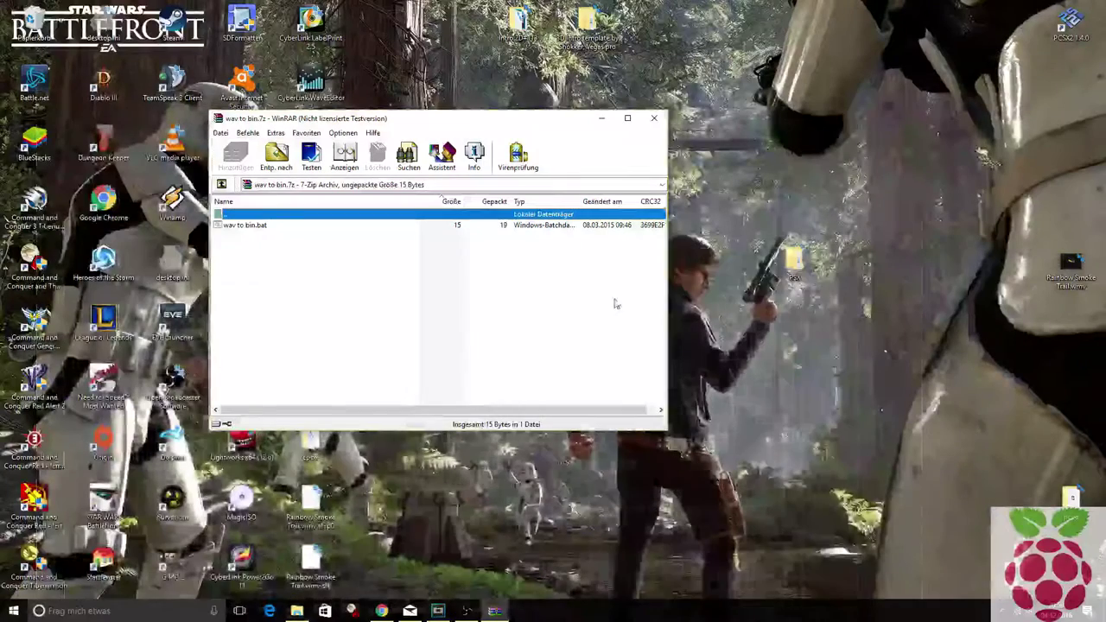
click(297, 610)
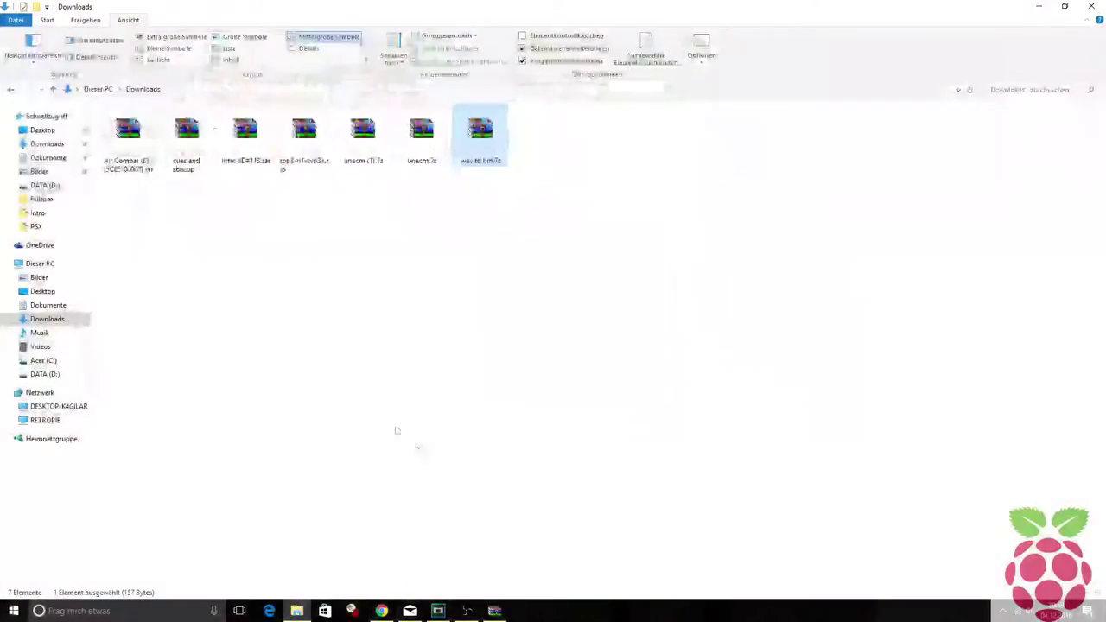
click(1090, 6)
drag(346, 114, 501, 123)
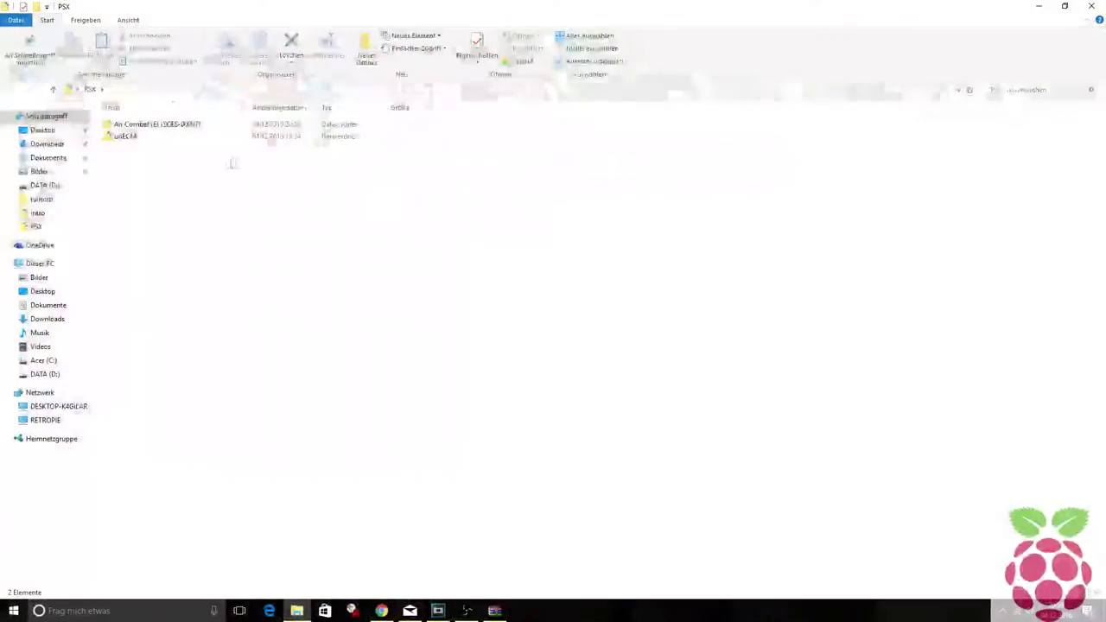
double_click(156, 123)
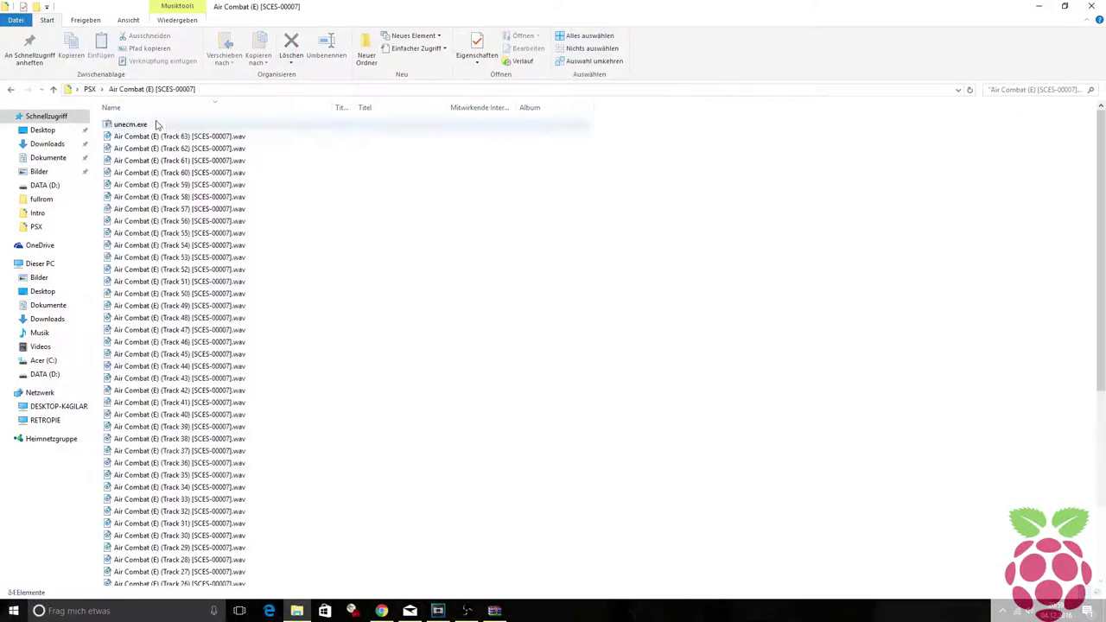
click(1072, 11)
drag(367, 226, 982, 261)
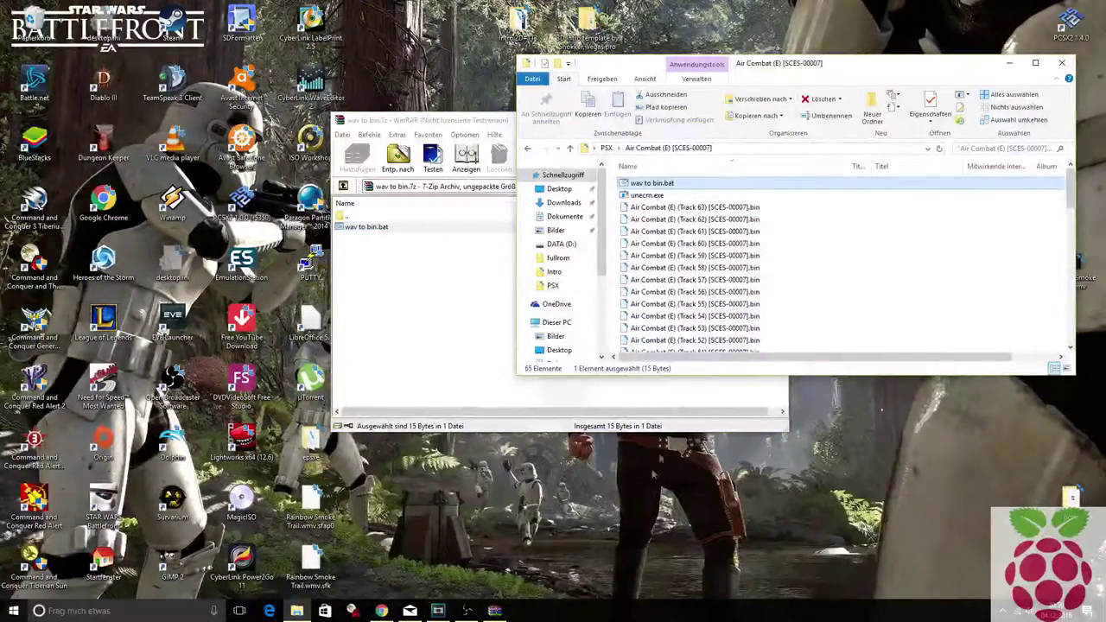
- Look through the .bin track files in the game folder, and close the folder window and the wav to bin.7z archive
click(764, 207)
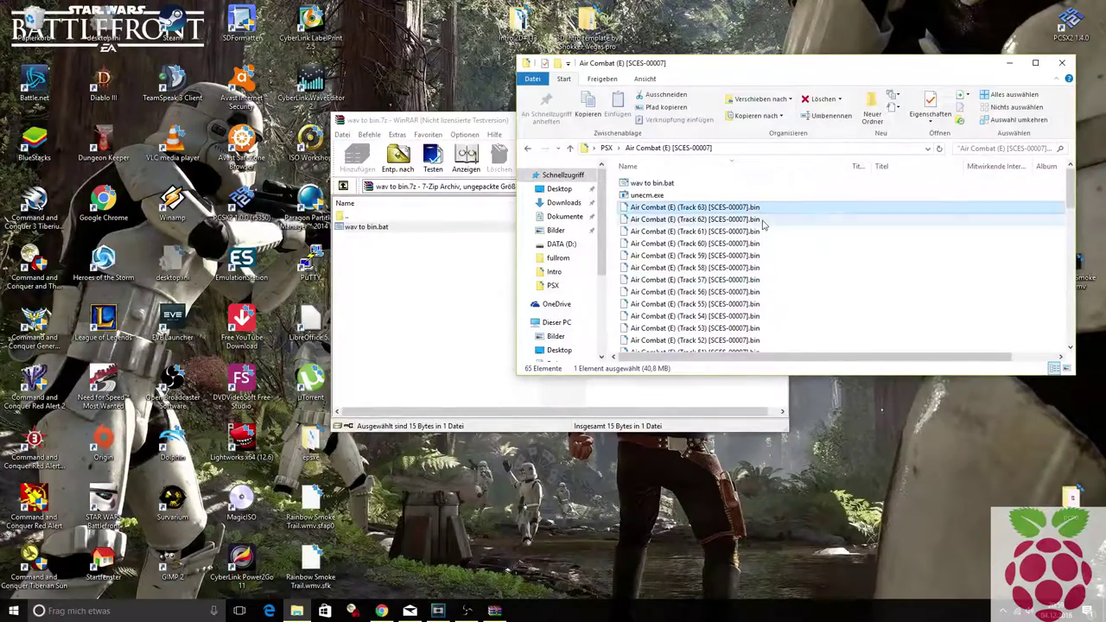
scroll(757, 229, down, 2)
scroll(754, 240, down, 15)
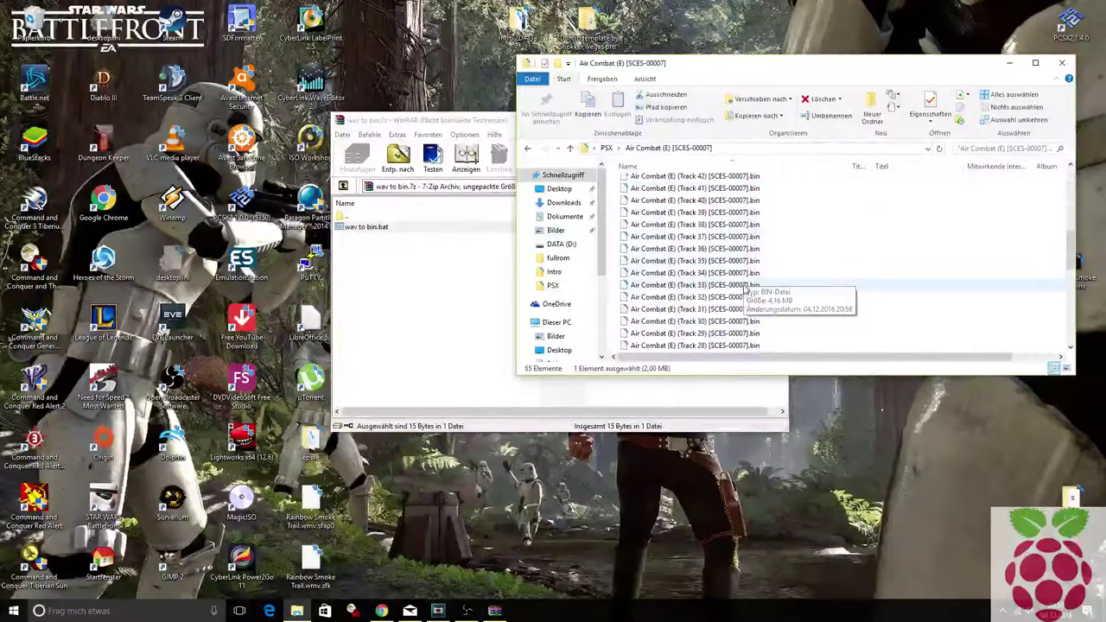
click(1008, 62)
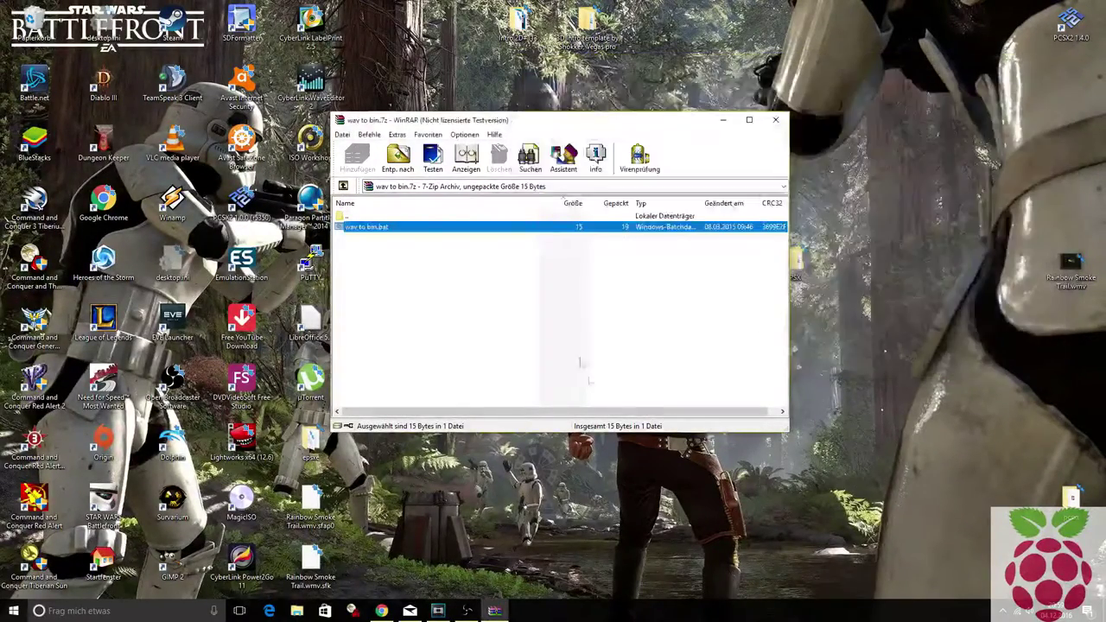
click(775, 119)
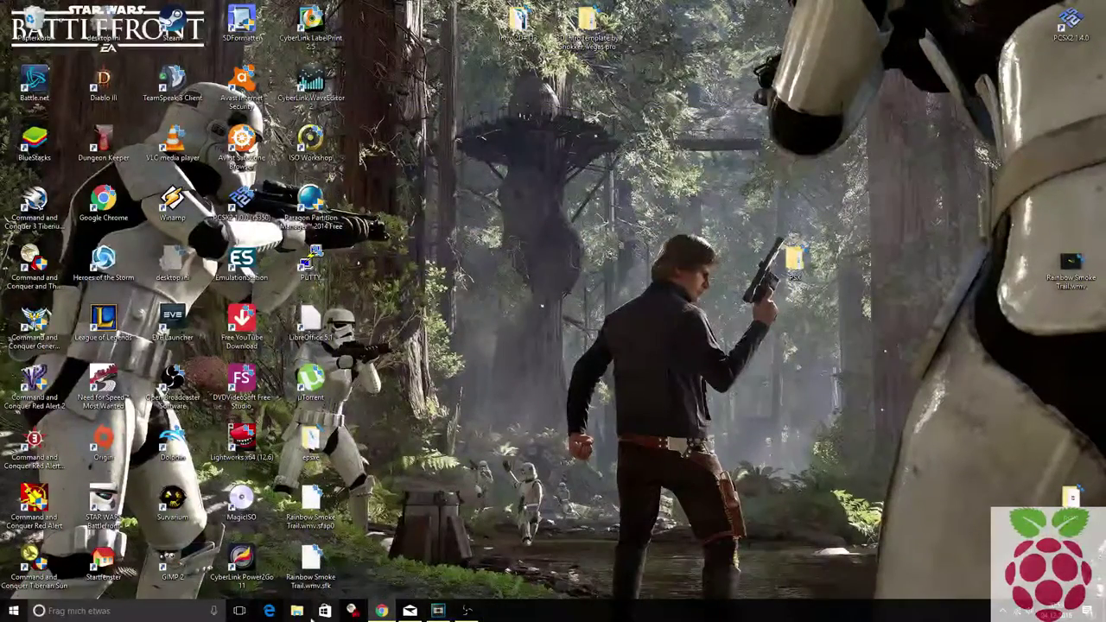
- Open the cues and sbis.zip archive from Downloads and place its window beside the folder window
click(297, 611)
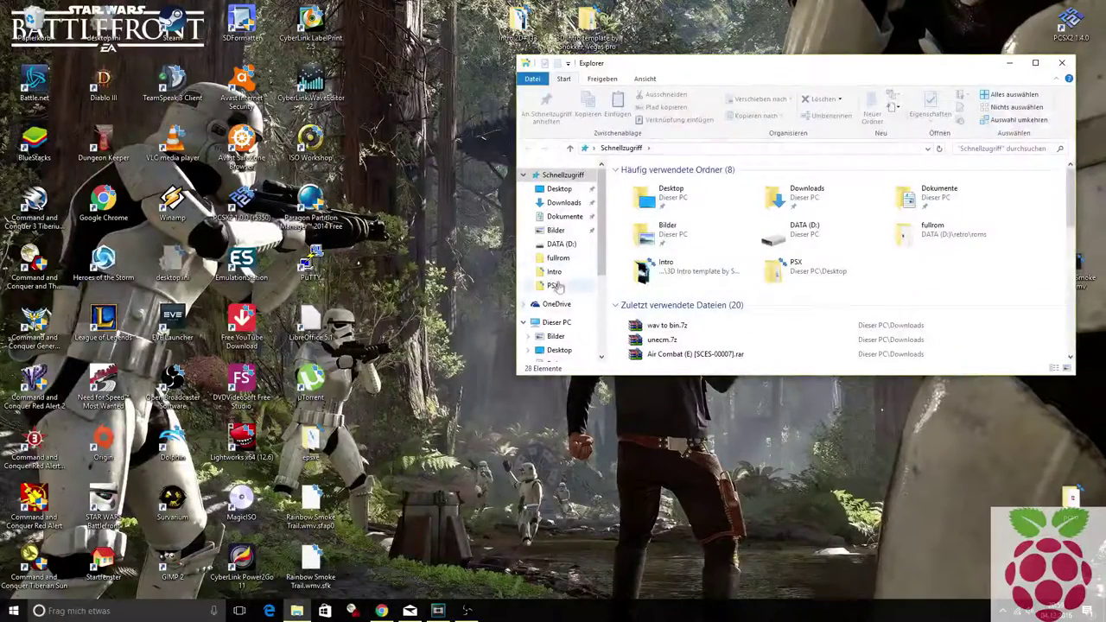
scroll(559, 354, down, 2)
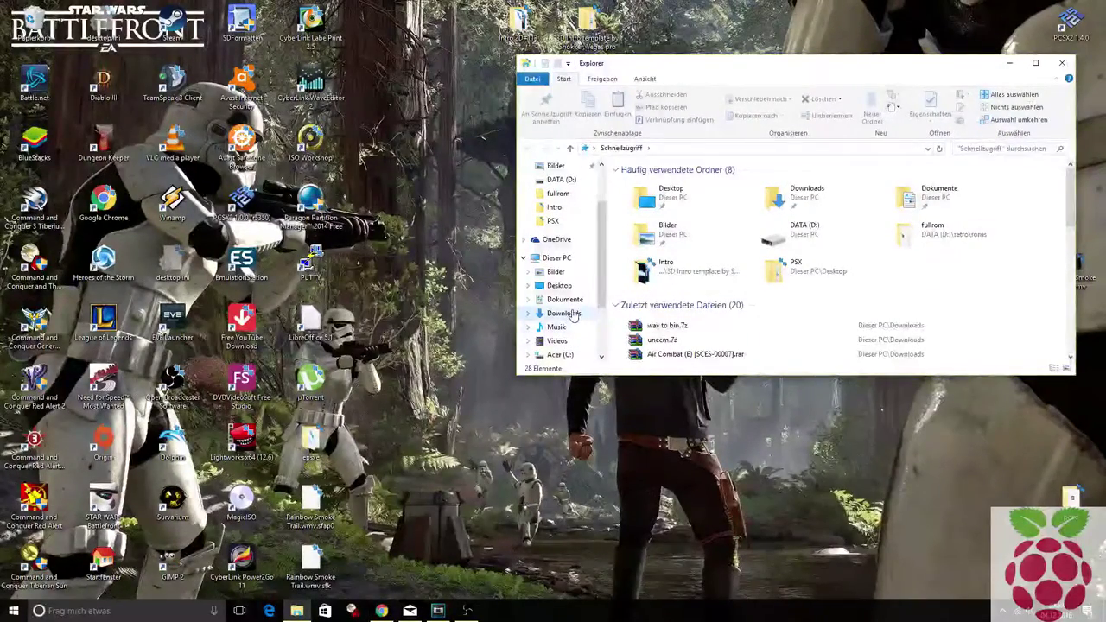
click(563, 312)
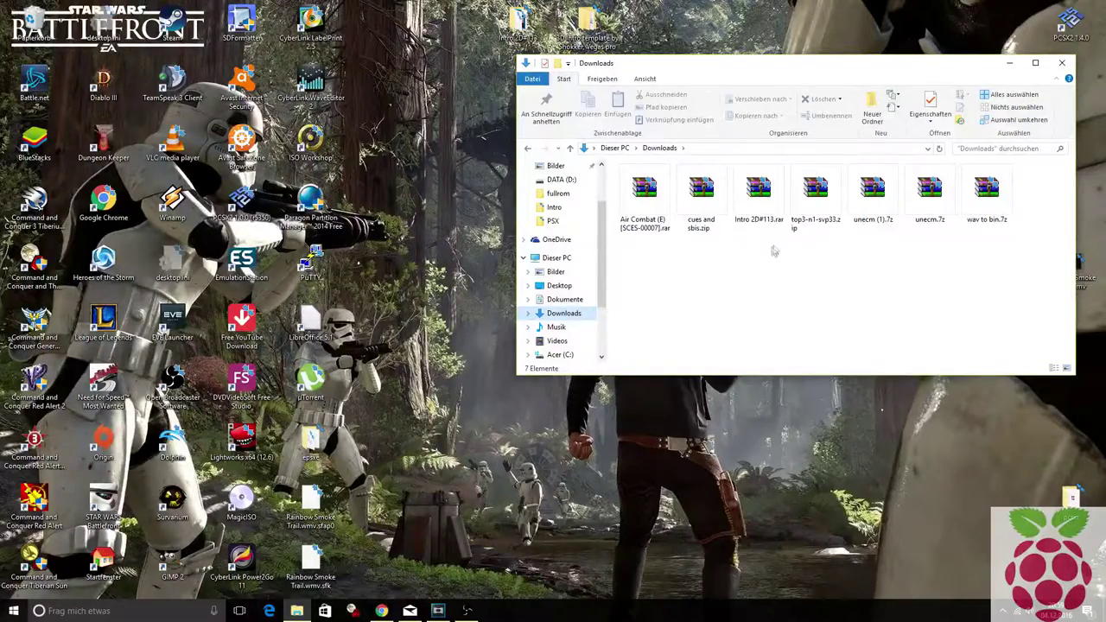
double_click(701, 197)
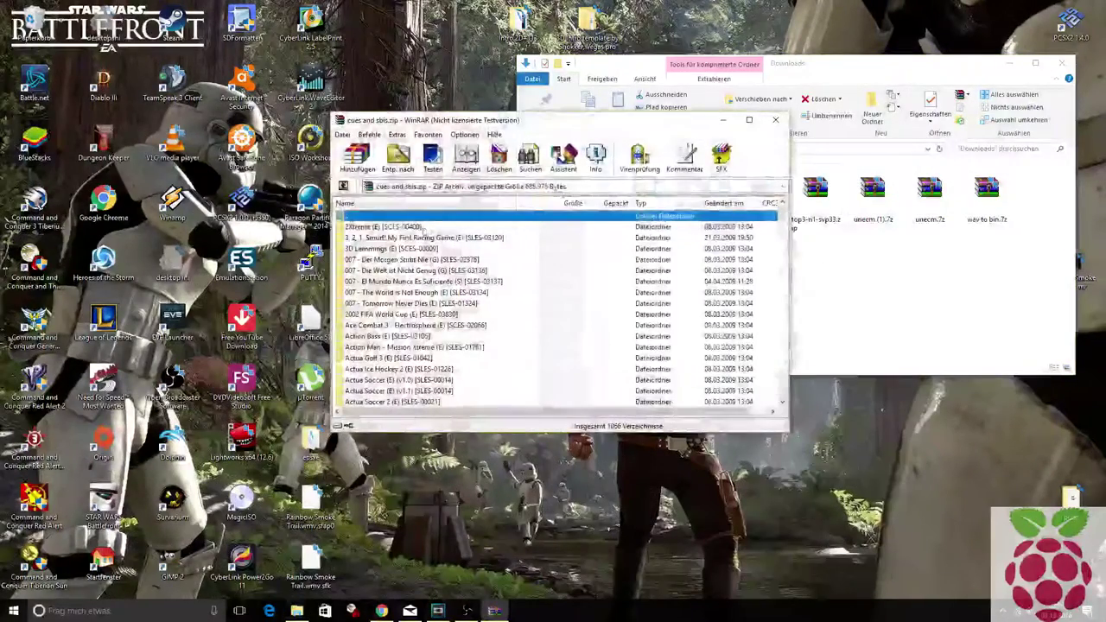
drag(582, 122, 353, 102)
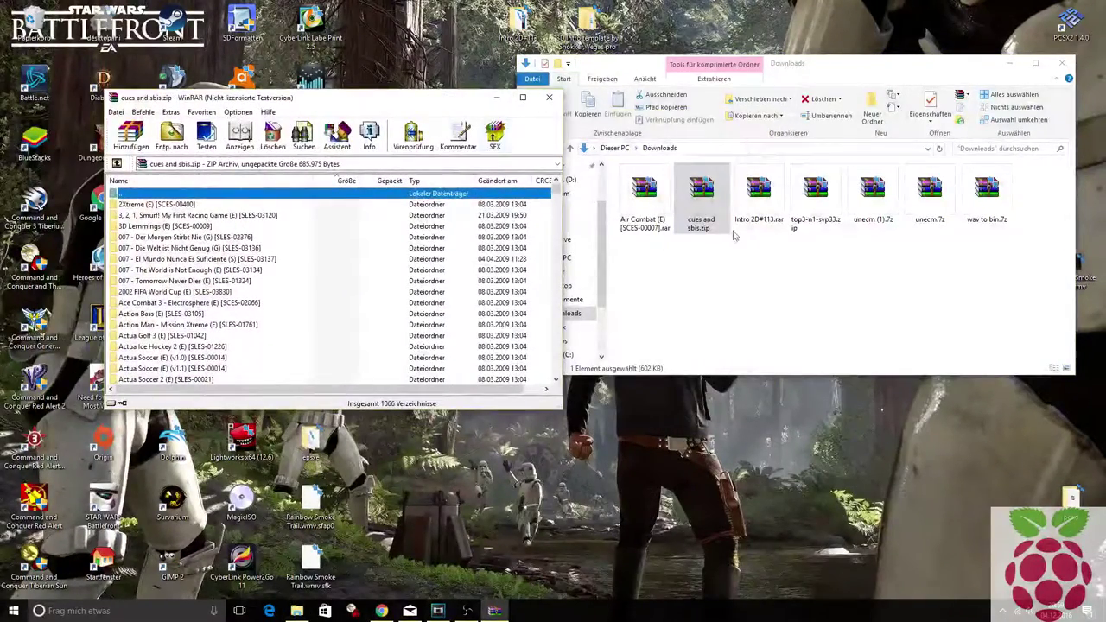
- Find the Air Combat (E) [SCES-00007] folder in the cue archive, open it and select its .cue file
scroll(207, 208, down, 1)
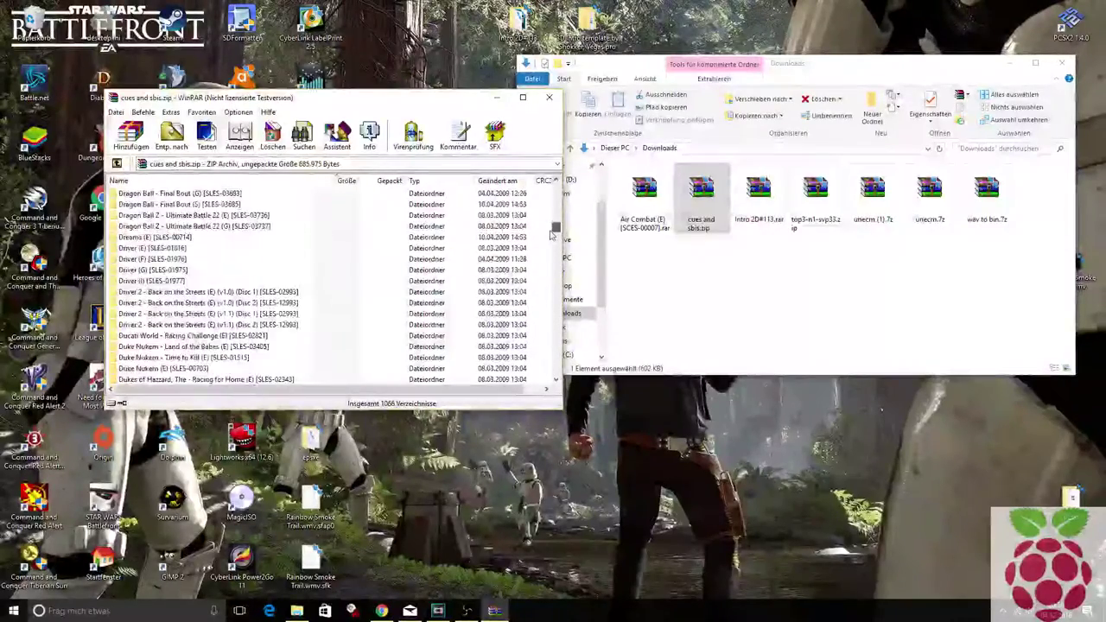
scroll(544, 241, up, 5)
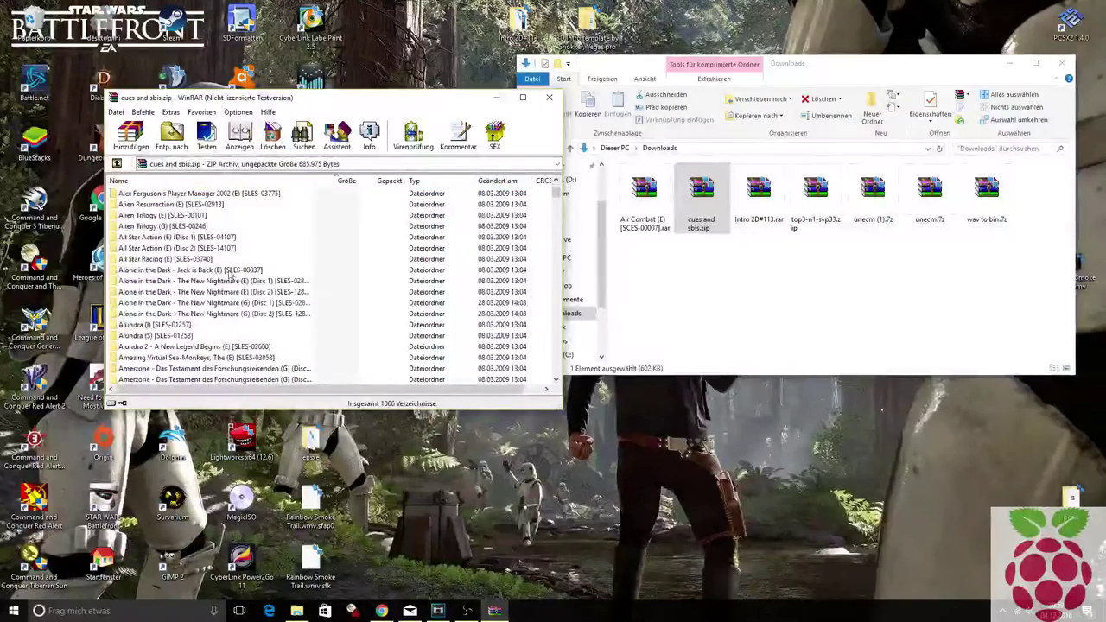
scroll(190, 292, up, 15)
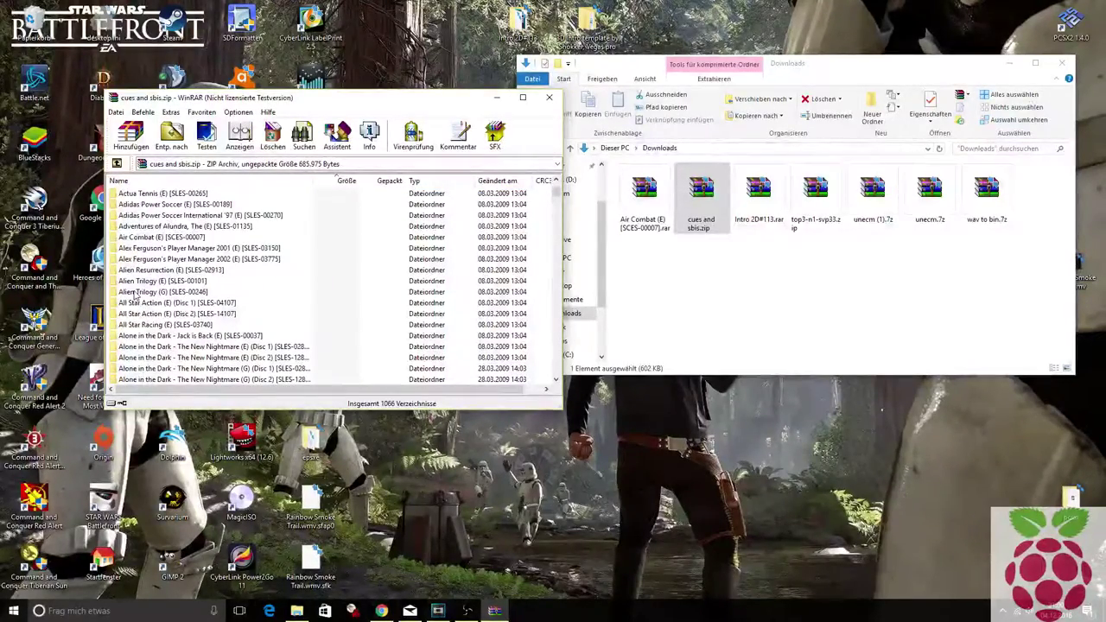
scroll(136, 294, up, 1)
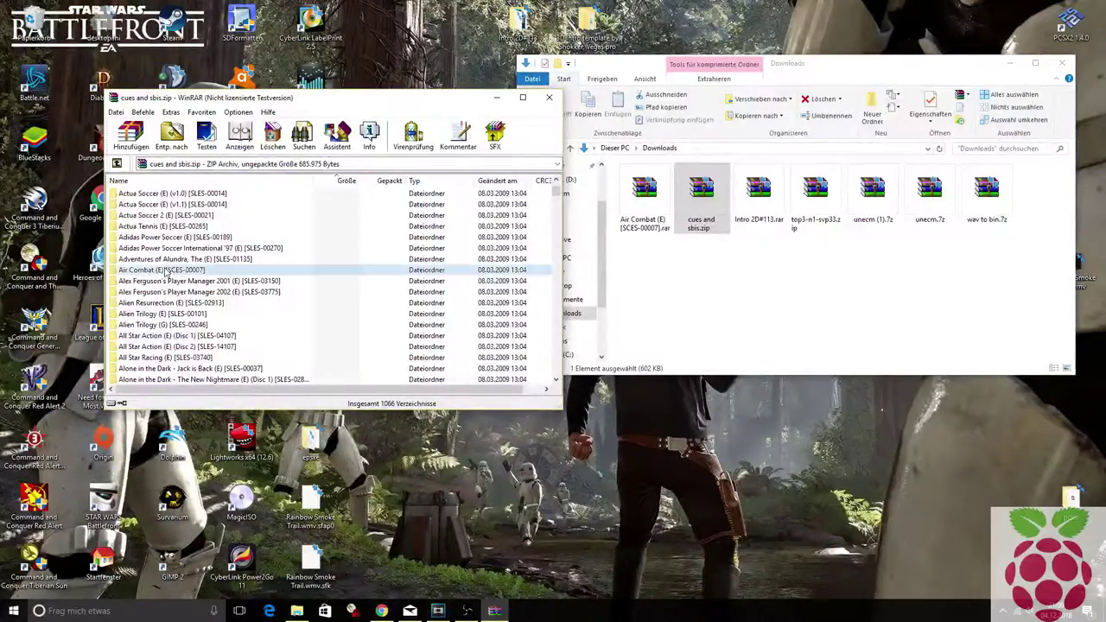
double_click(166, 270)
click(200, 203)
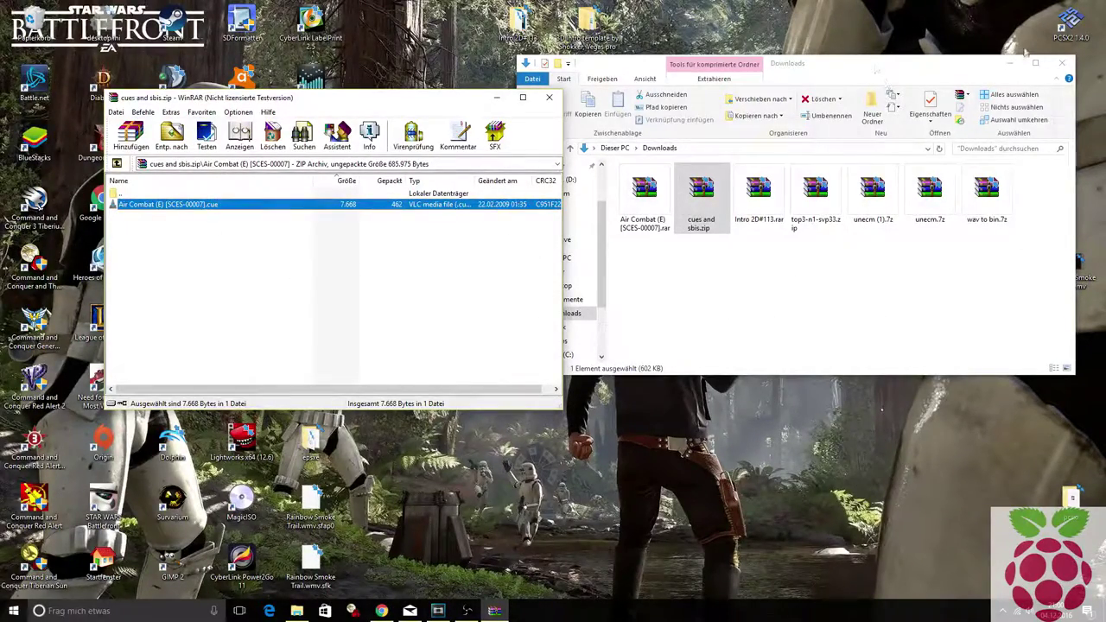
- Extract Air Combat (E) [SCES-00007].cue into the game's folder inside PSX, closing the Downloads window
click(1062, 62)
click(297, 610)
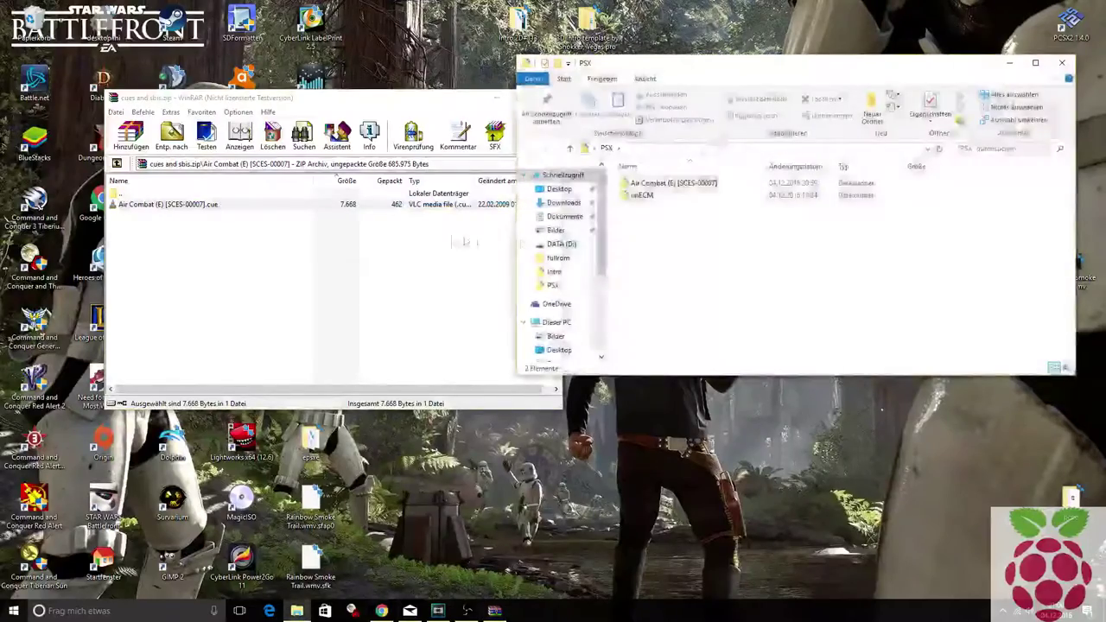
double_click(671, 183)
drag(195, 207, 838, 248)
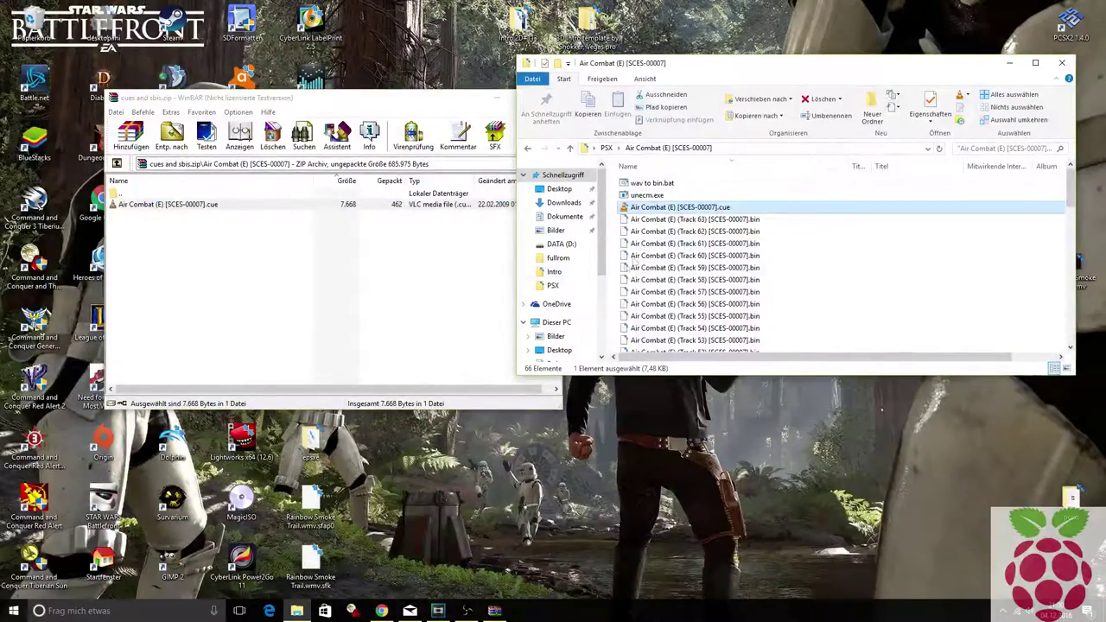
- Delete wav to bin.bat and unecm.exe from the game folder and look over the remaining files
click(652, 183)
shift+click(648, 195)
key(Delete)
scroll(669, 219, down, 8)
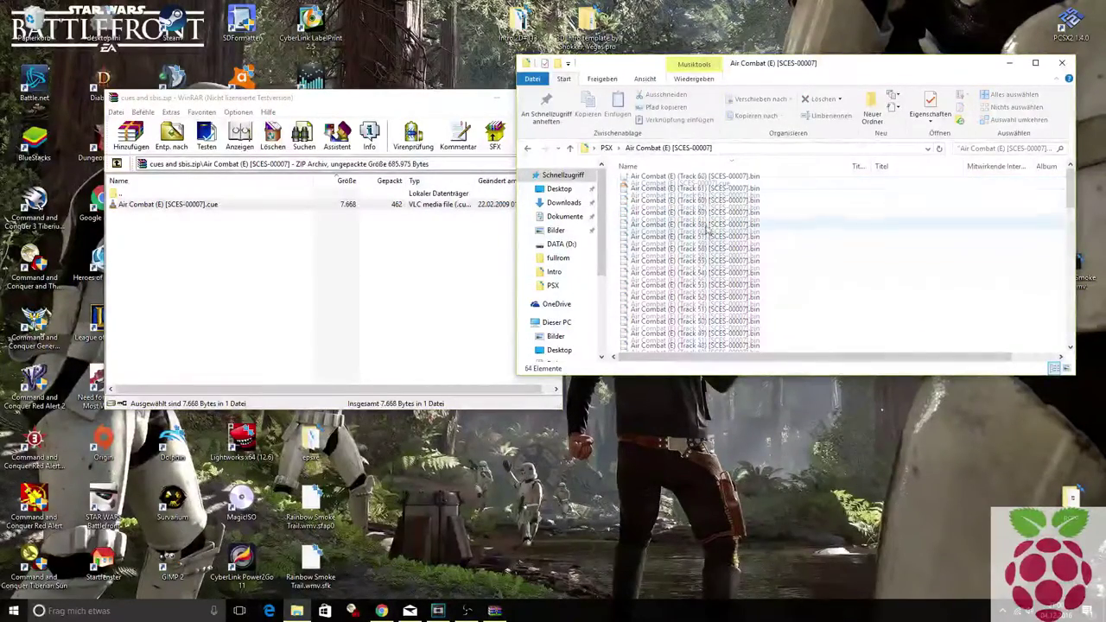
scroll(696, 294, up, 8)
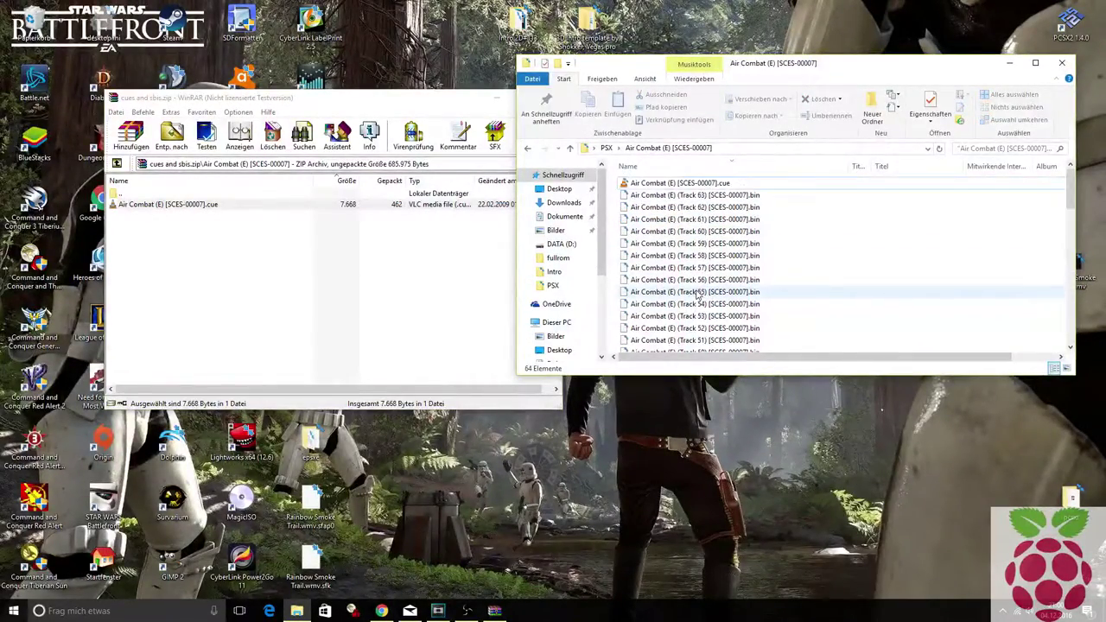
- Open Air Combat (E) [SCES-00007].cue in Notepad++ and examine the .bin file names in its entries from Track 01 to Track 63
right_click(650, 182)
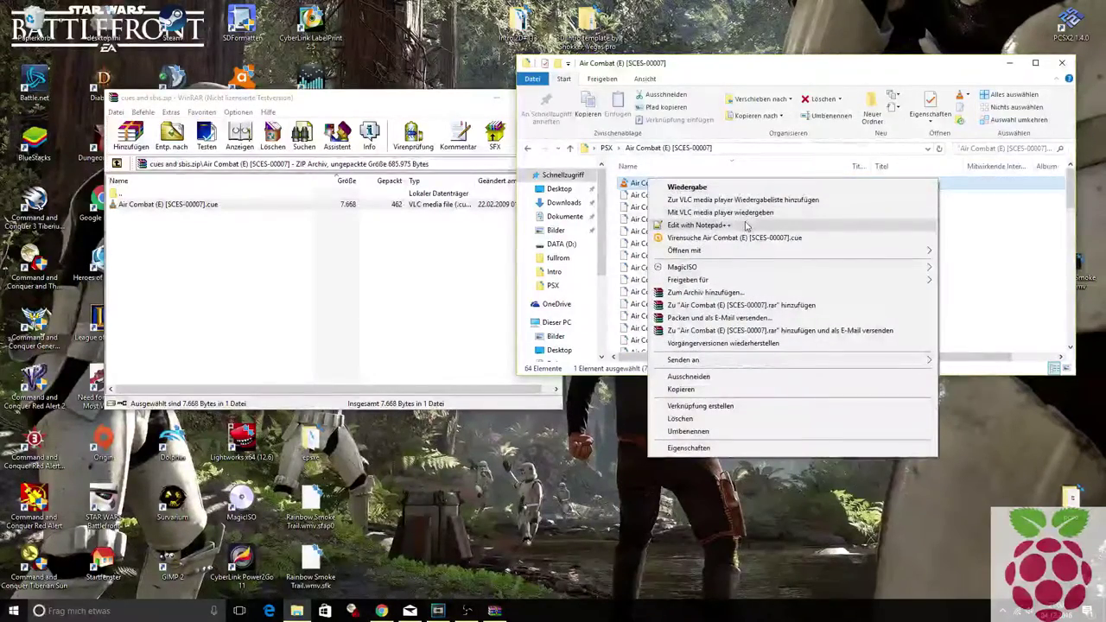
click(747, 226)
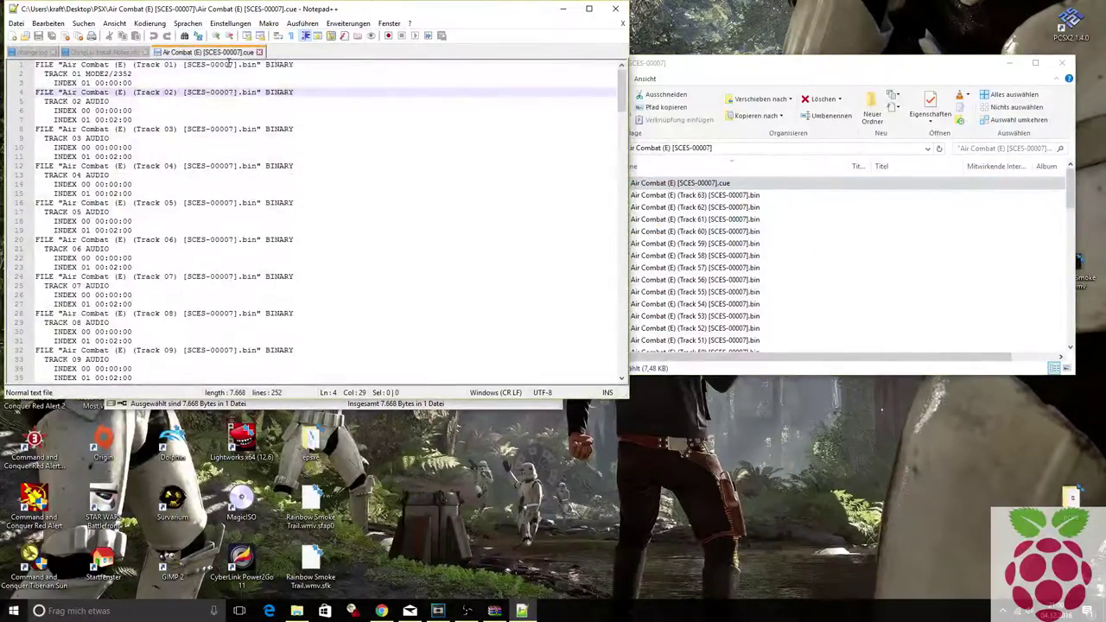
click(229, 65)
scroll(161, 81, down, 19)
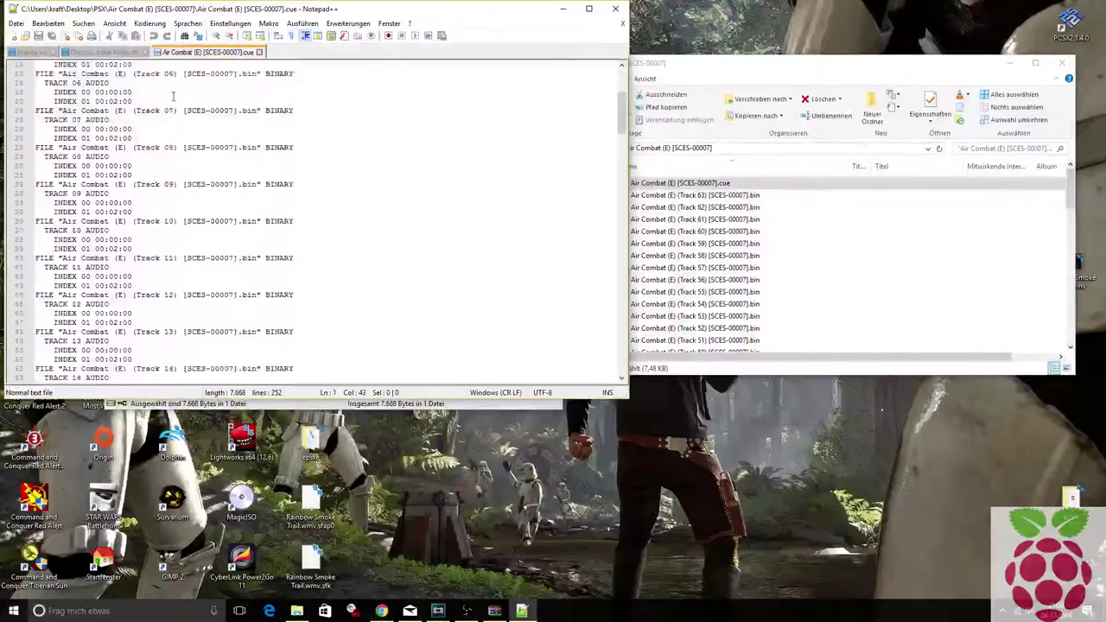
scroll(167, 126, down, 20)
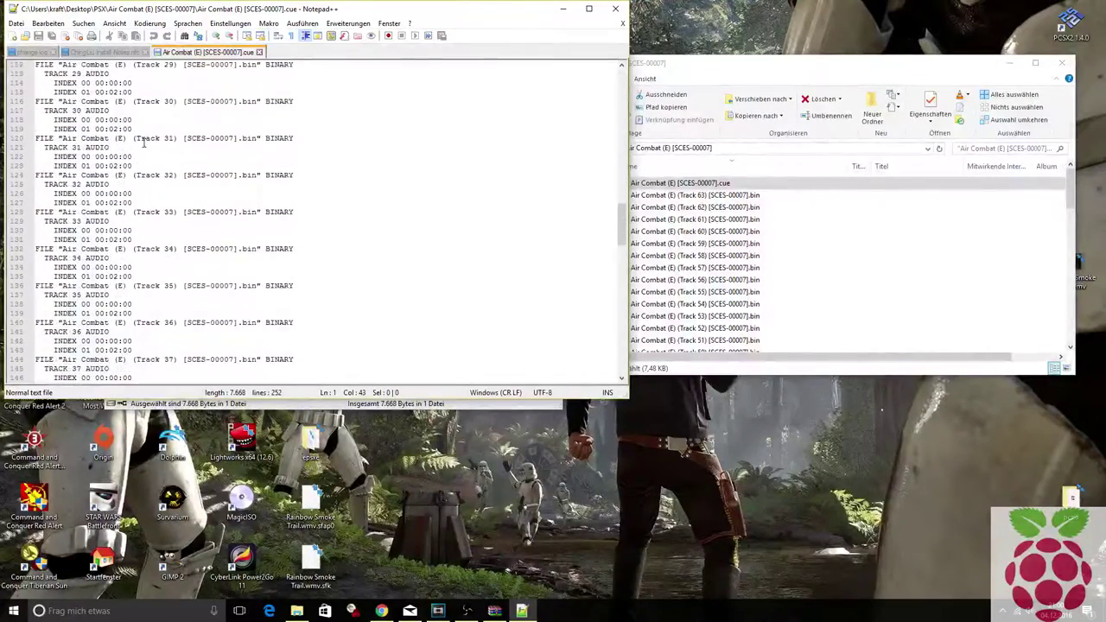
scroll(143, 143, down, 17)
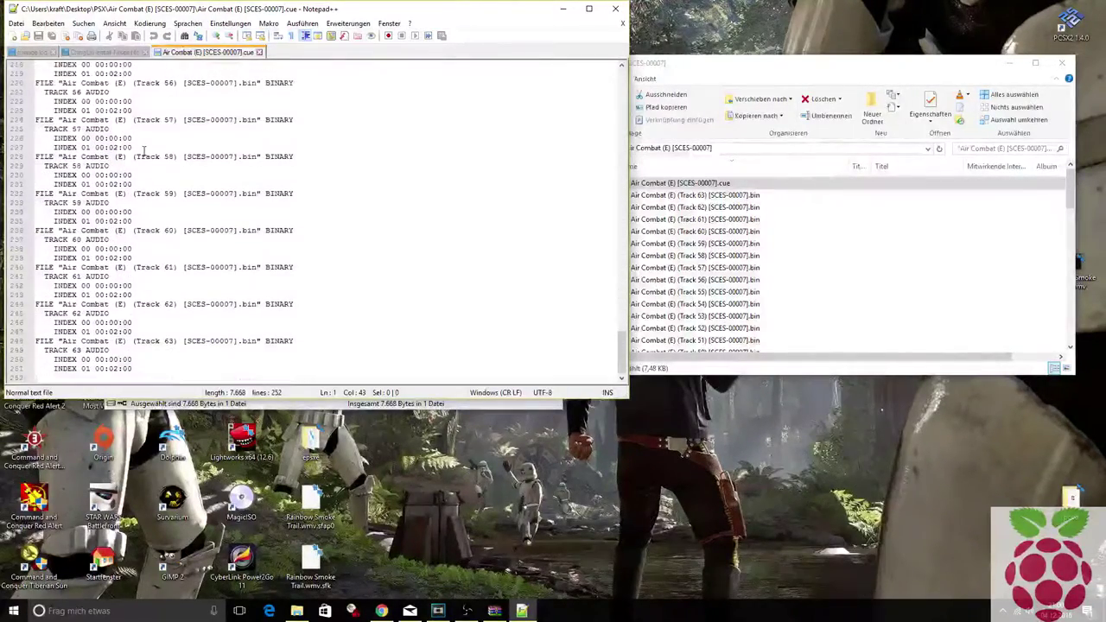
drag(253, 340, 135, 339)
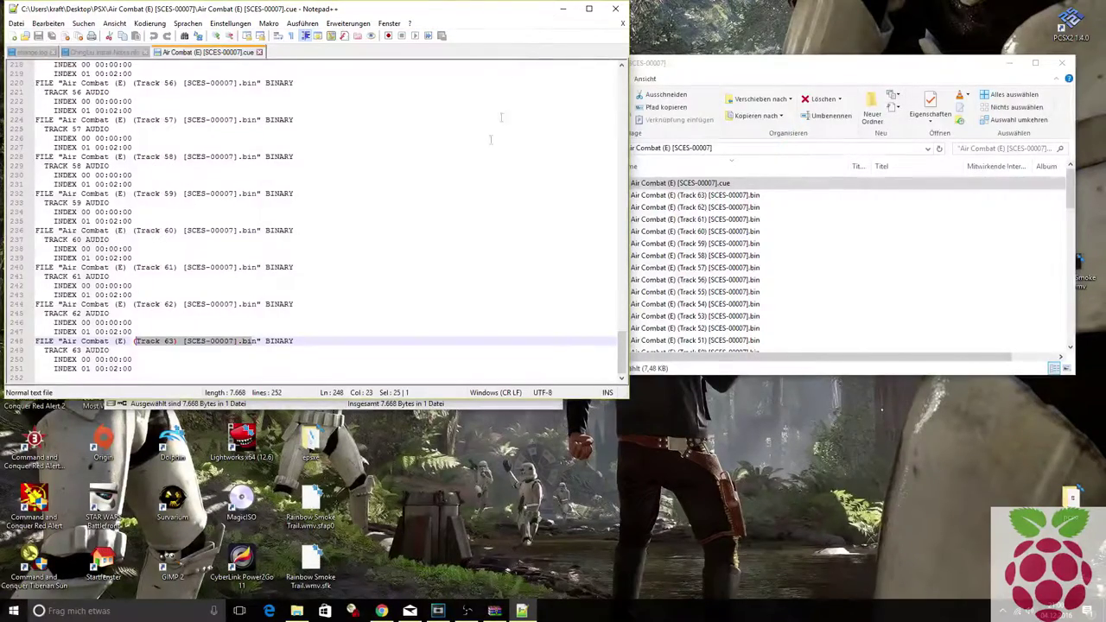
- Close the cue file in Notepad++ and look over the game folder's .bin files from Track 63 to Track 01
click(615, 9)
click(704, 197)
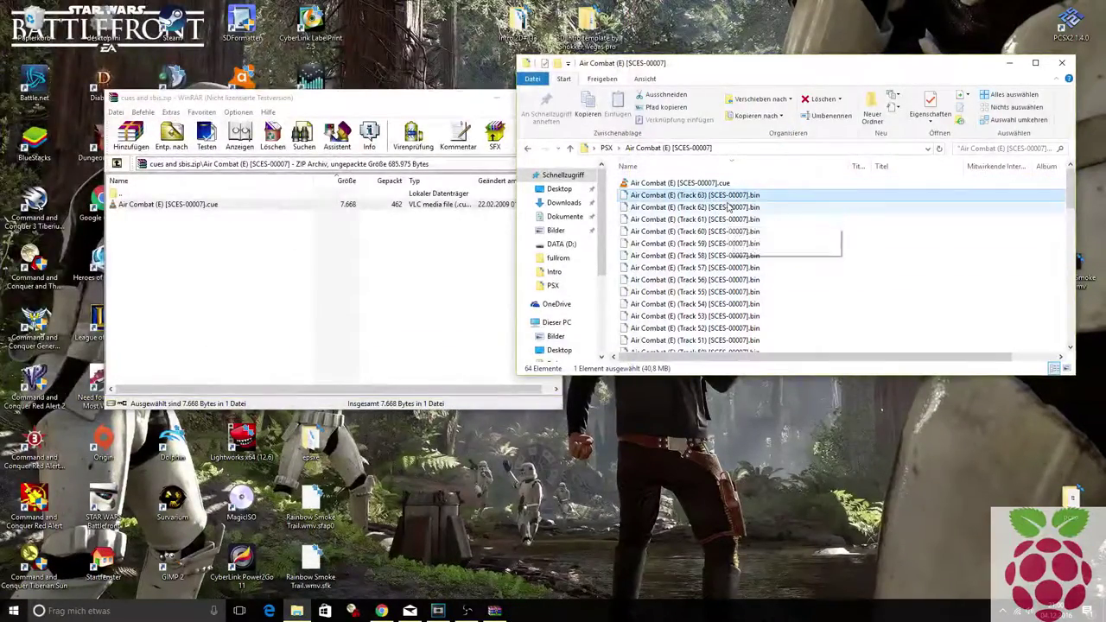
scroll(717, 277, down, 16)
click(731, 345)
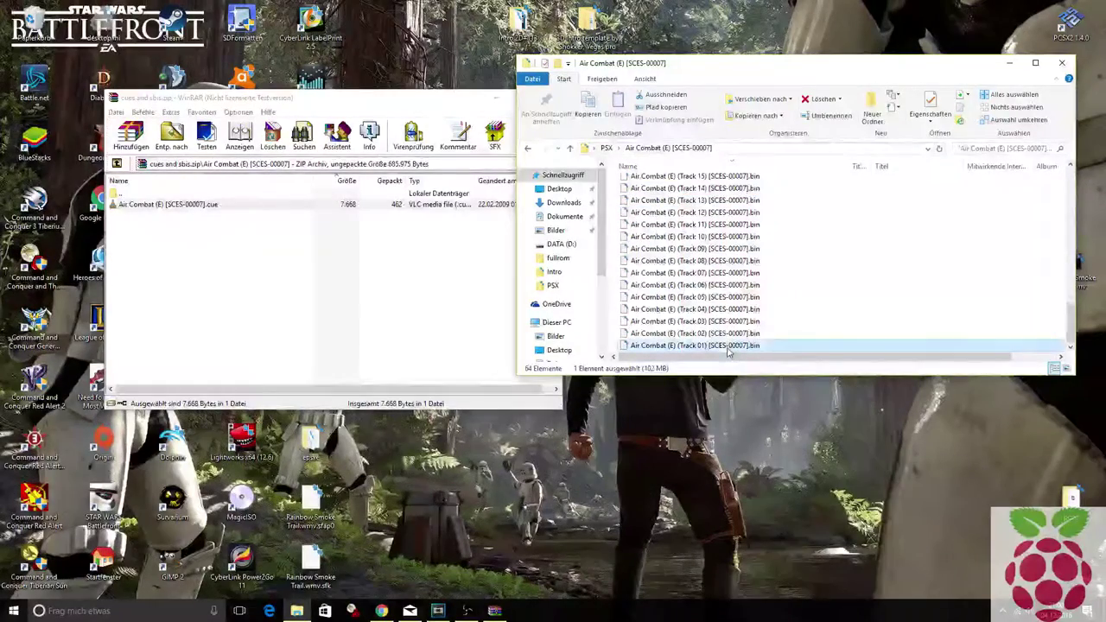
- Rename the Track 01 file as "Air Combat (E) (Track 01) .bin", removing the [SCES-00007] code
click(743, 346)
click(747, 346)
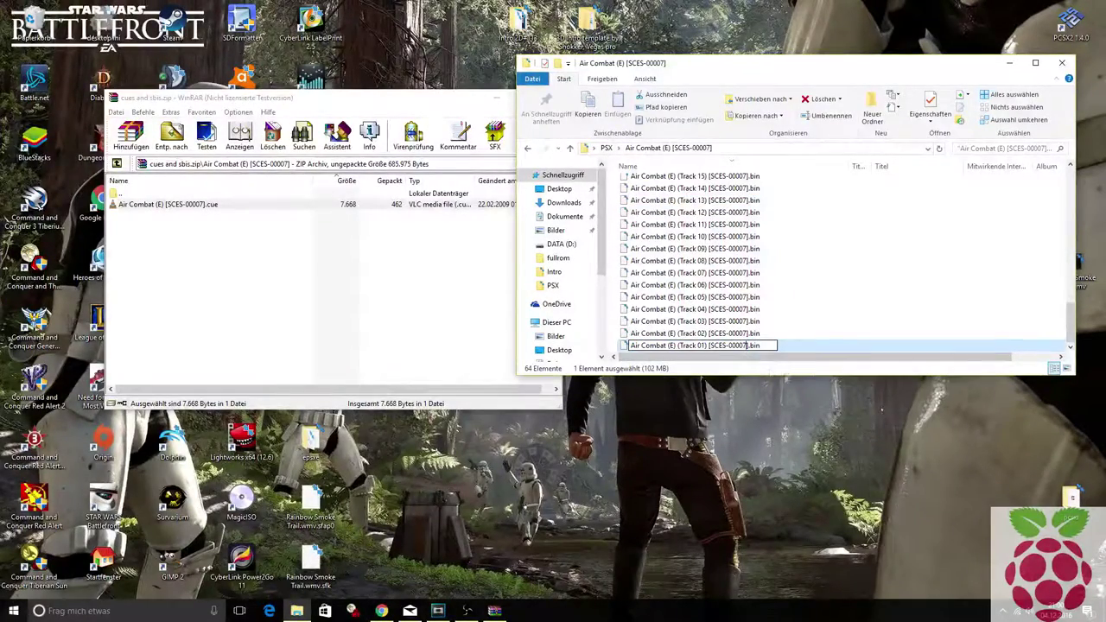
key(BackSpace)
key(BackSpace)
key(BackSpace)
key(BackSpace)
key(BackSpace)
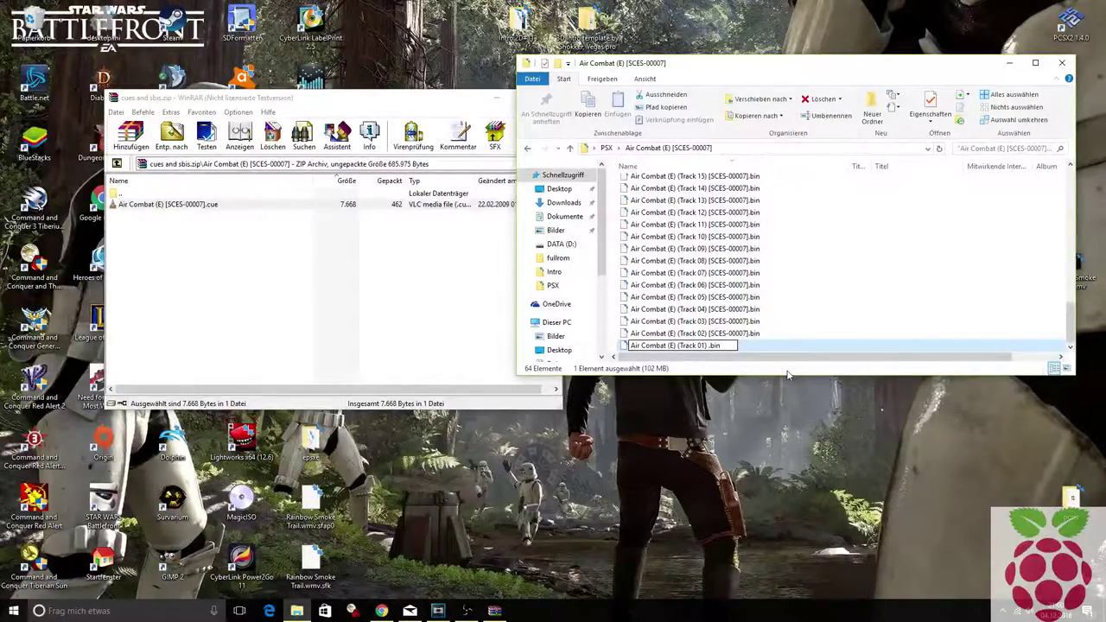
key(Return)
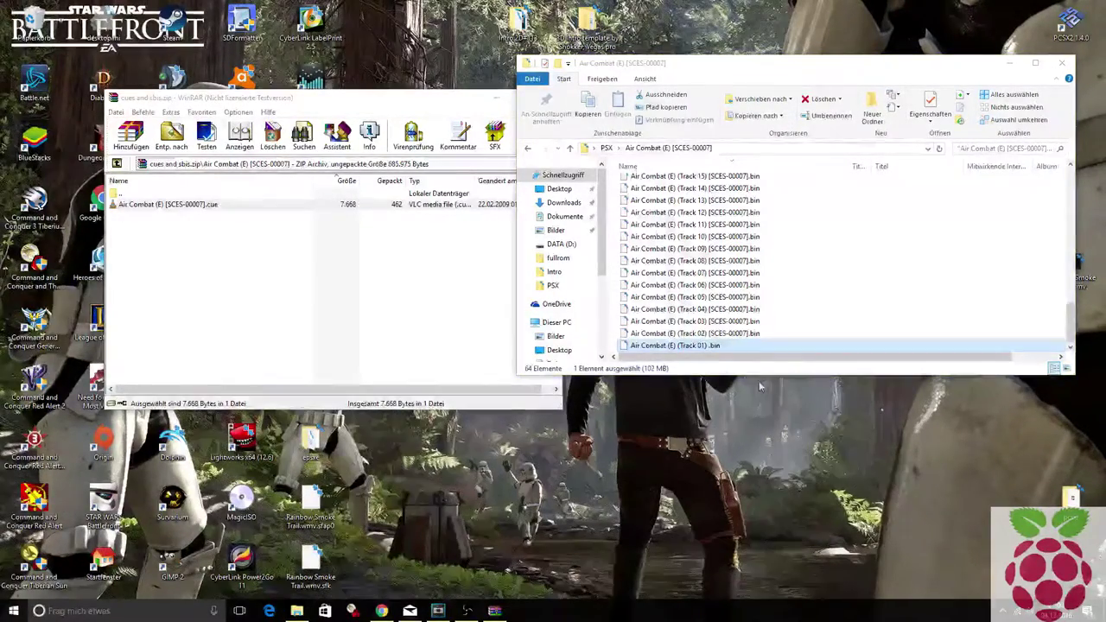
click(720, 346)
key(Return)
key(Up)
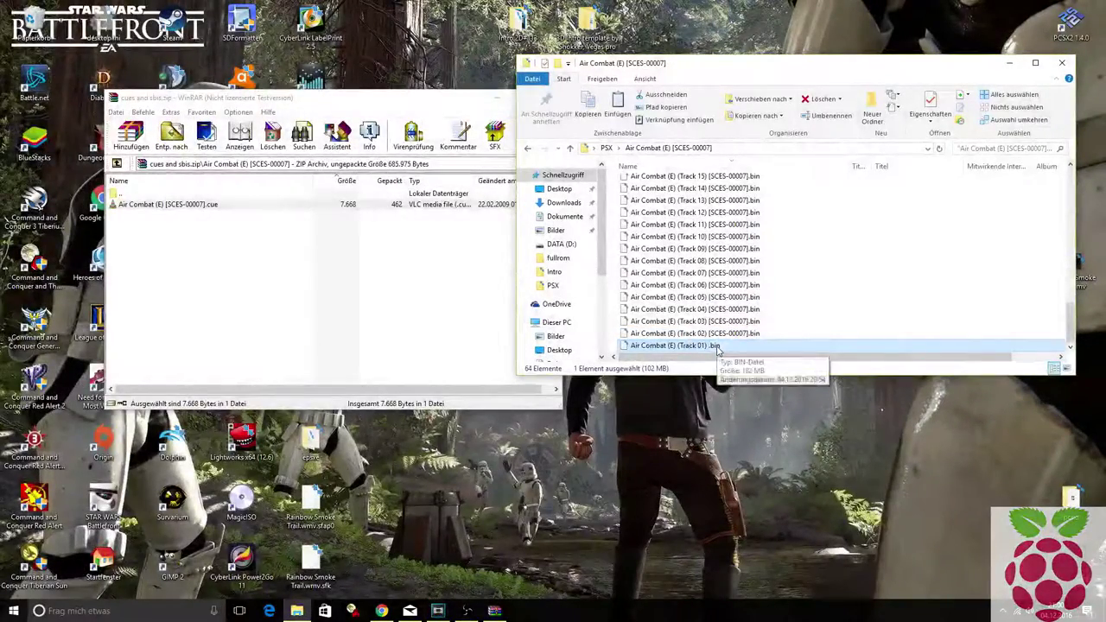
- Copy [SCES-00007] from the Track 02 file name and restore it in the Track 01 file name
click(717, 350)
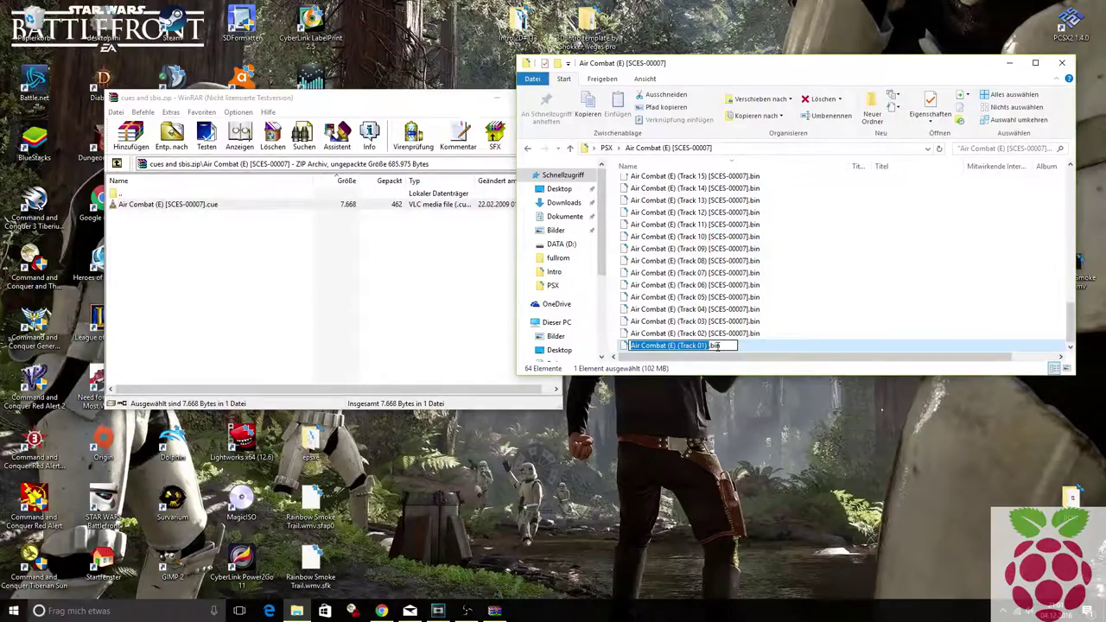
key(shift+Tab)
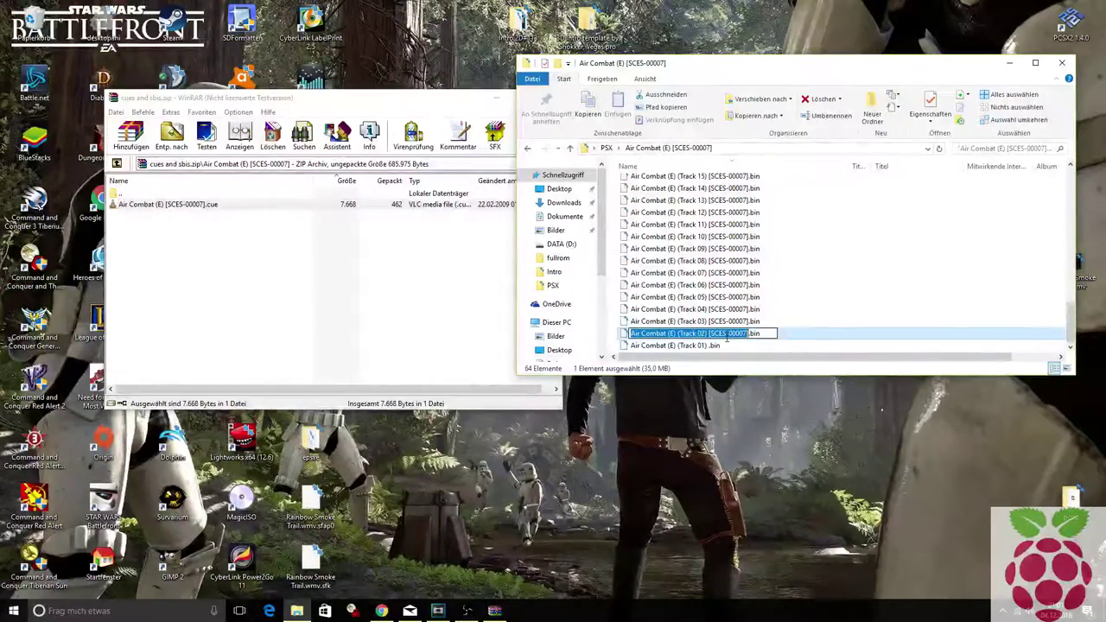
drag(709, 333, 744, 336)
key(ctrl+c)
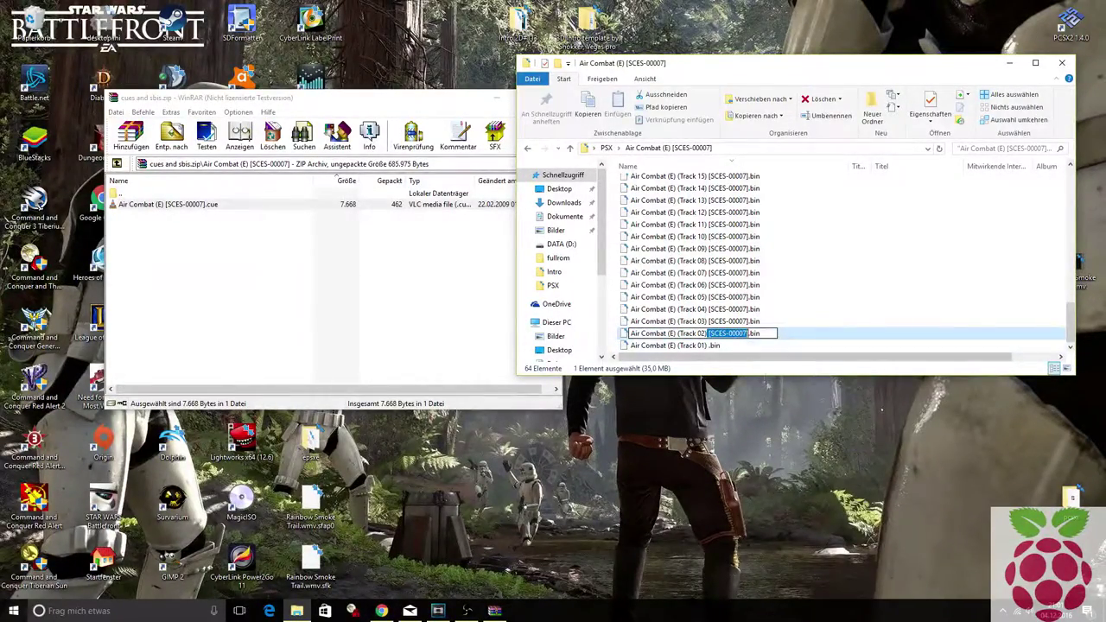
click(708, 345)
key(F2)
key(Right)
key(ctrl+v)
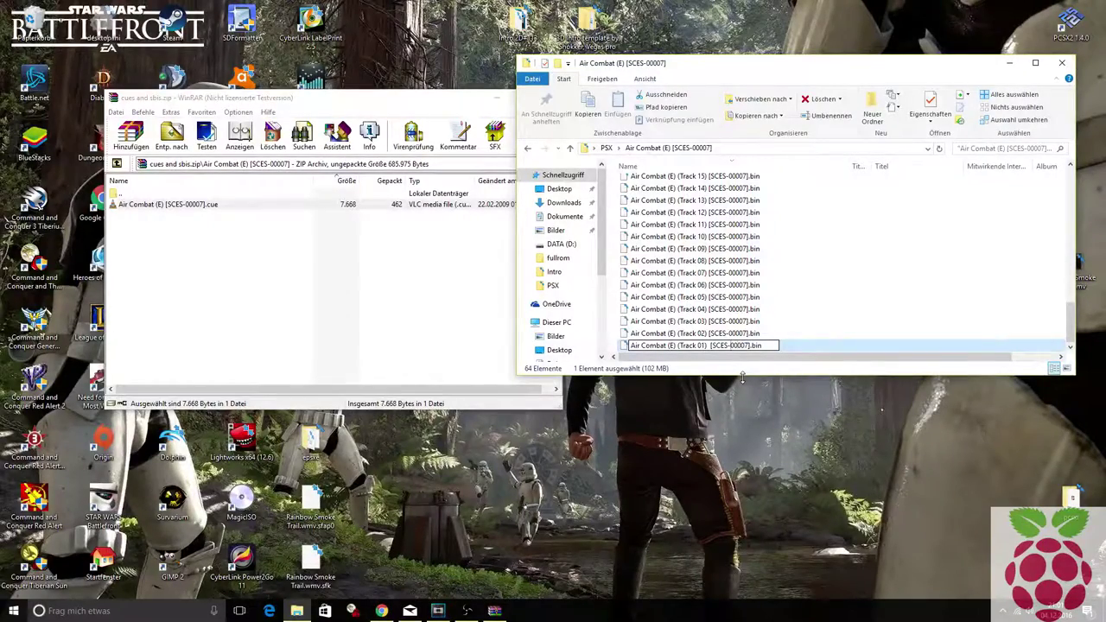
key(Return)
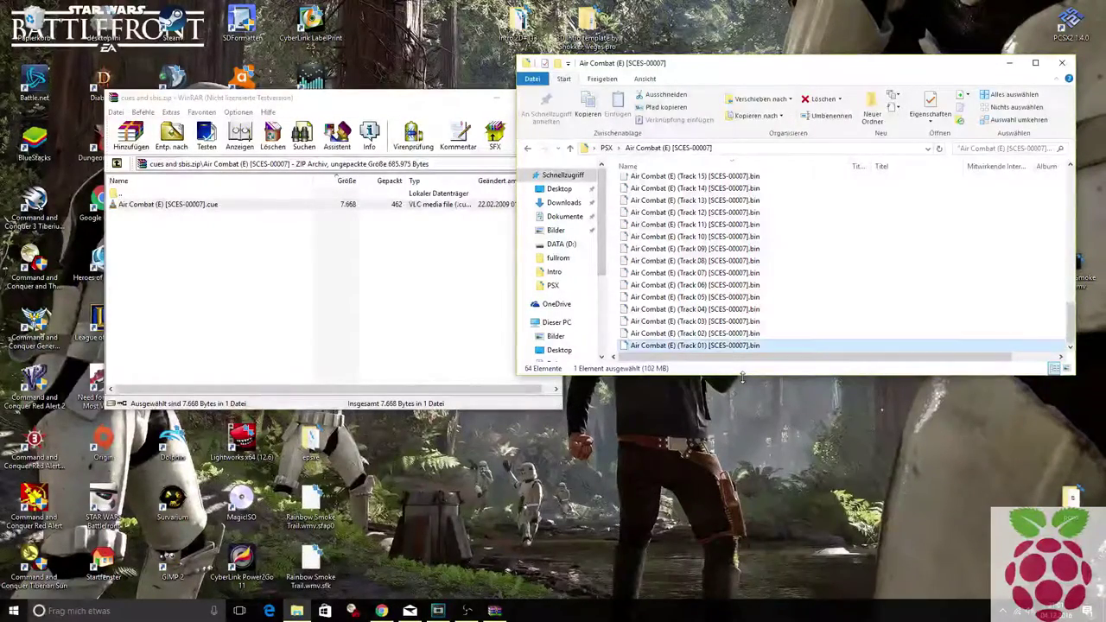
- Rename the .cue file in the game folder as Air Combat.cue
scroll(765, 316, up, 17)
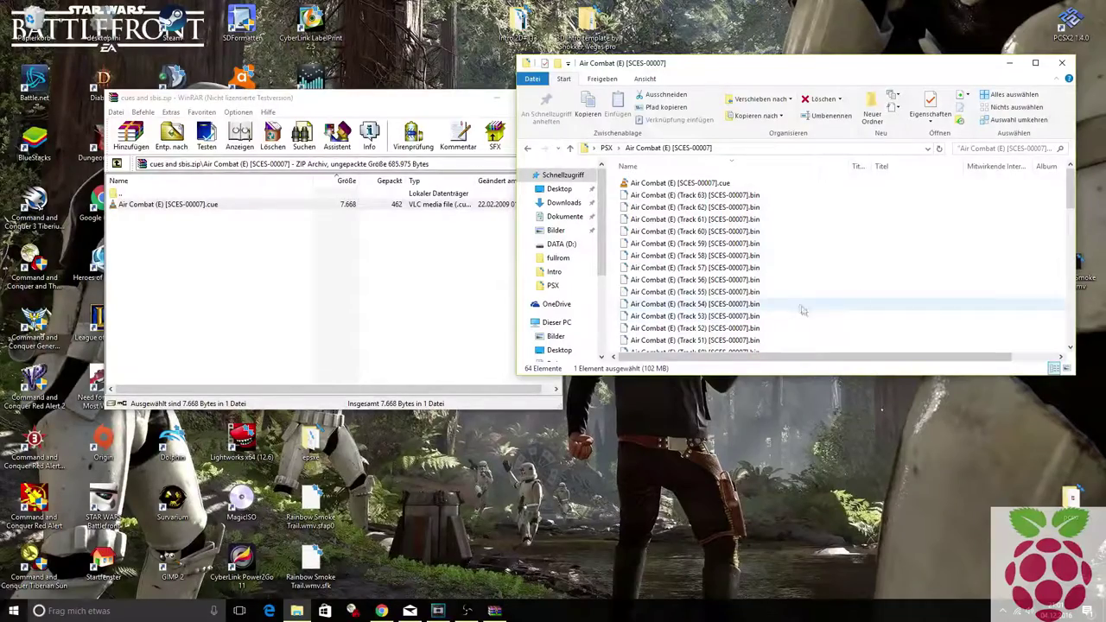
click(704, 184)
click(704, 184)
click(716, 183)
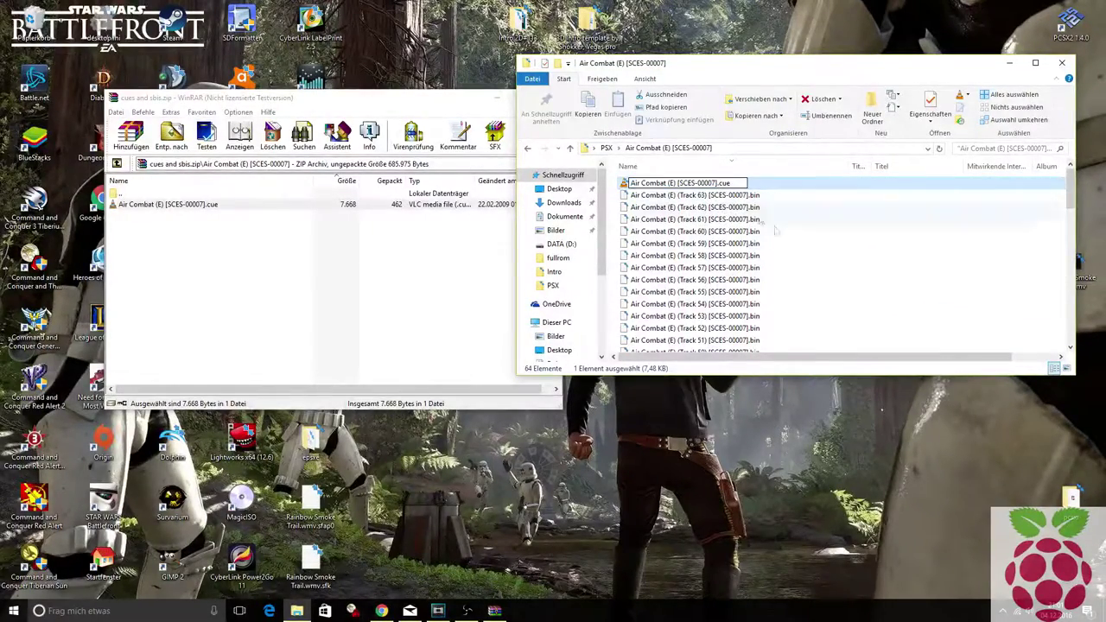
key(BackSpace)
key(BackSpace)
key(BackSpace)
key(BackSpace)
key(BackSpace)
key(BackSpace)
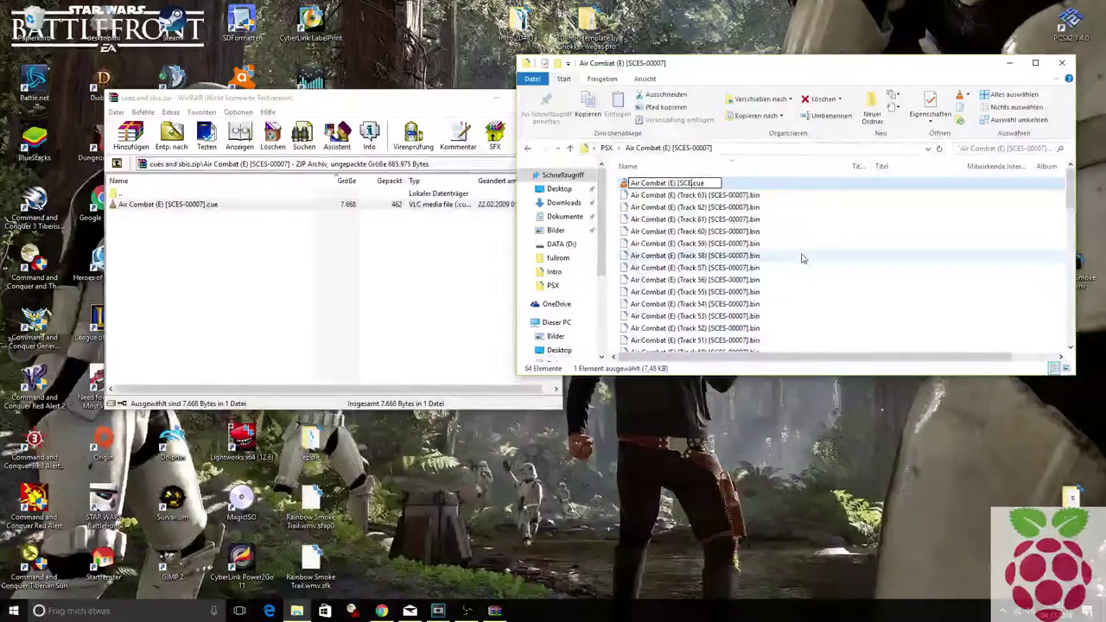
key(Return)
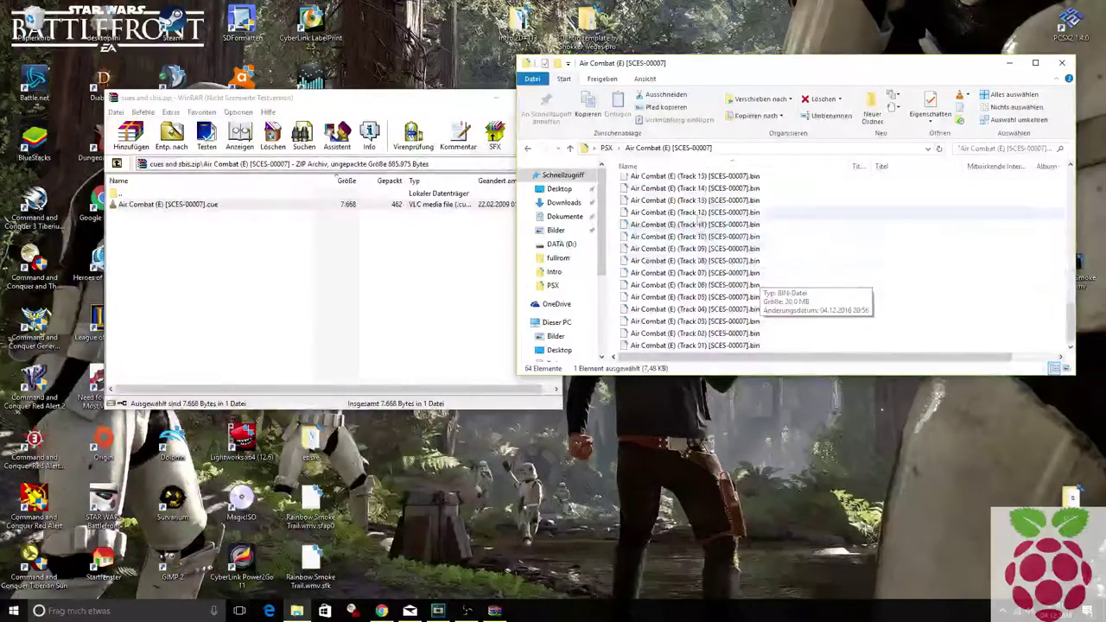
scroll(724, 269, down, 1)
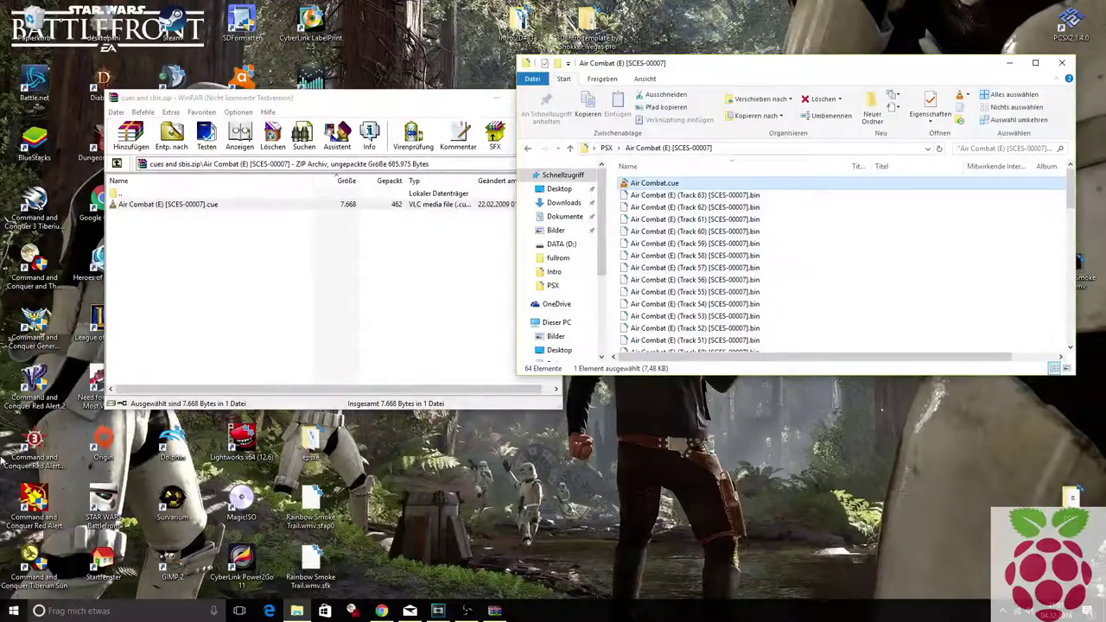
click(14, 612)
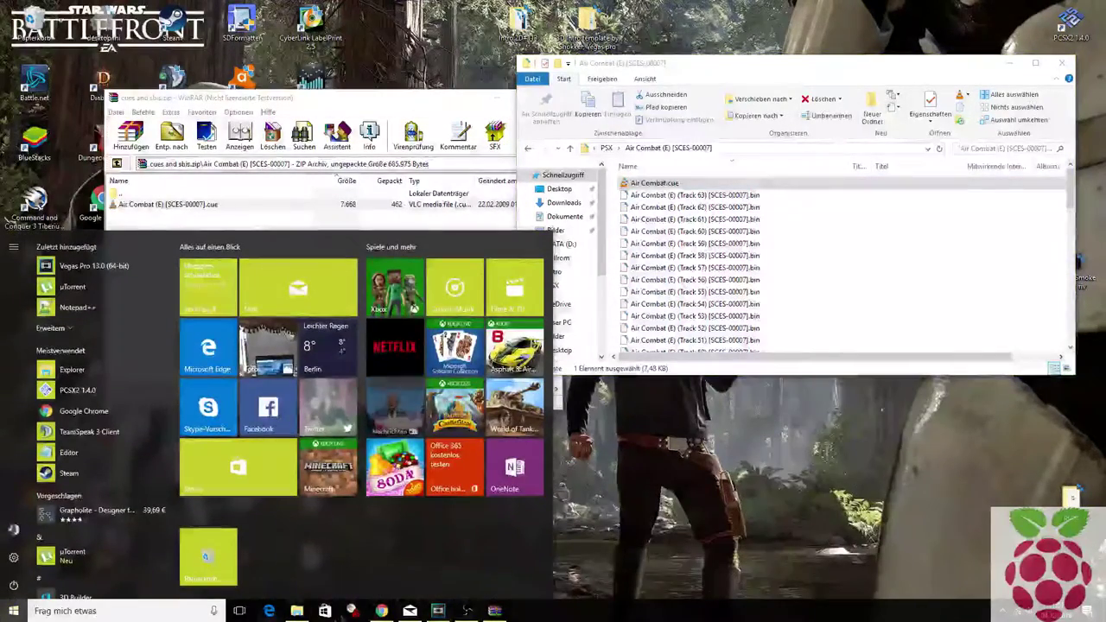
click(296, 610)
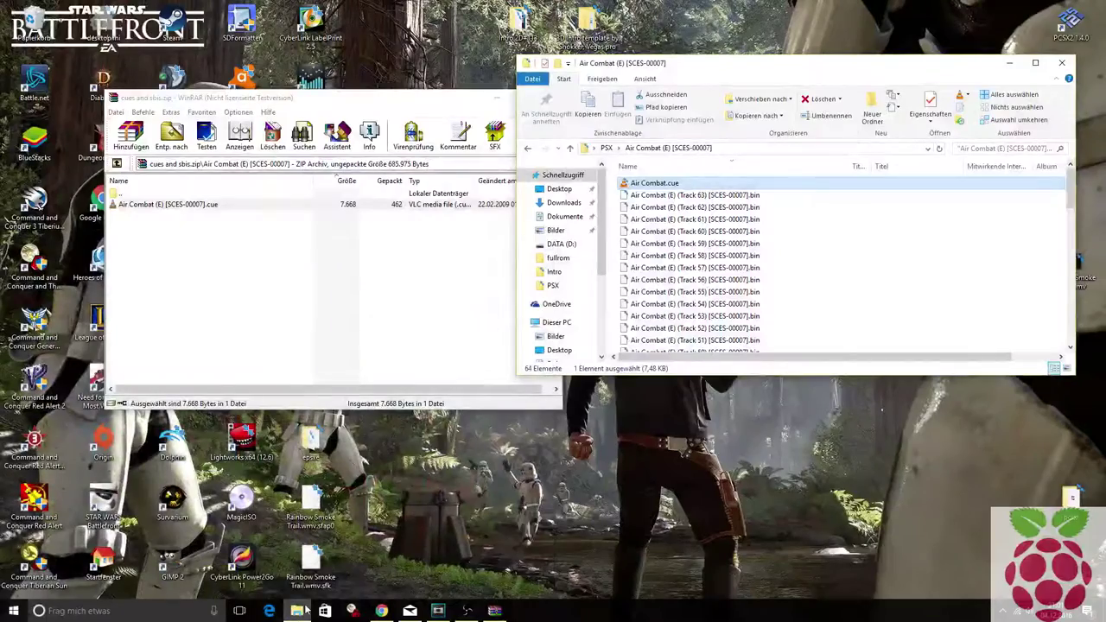
click(298, 610)
click(296, 611)
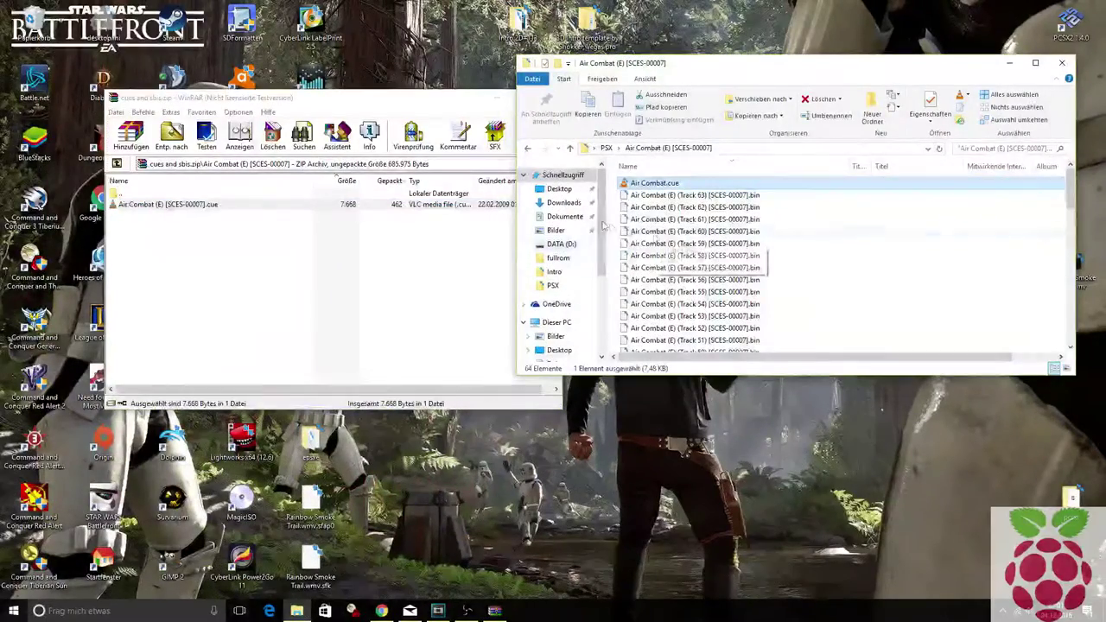
- Select all files in the Air Combat (E) [SCES-00007] folder and copy them
scroll(790, 225, down, 9)
scroll(792, 236, down, 8)
key(ctrl+a)
right_click(731, 349)
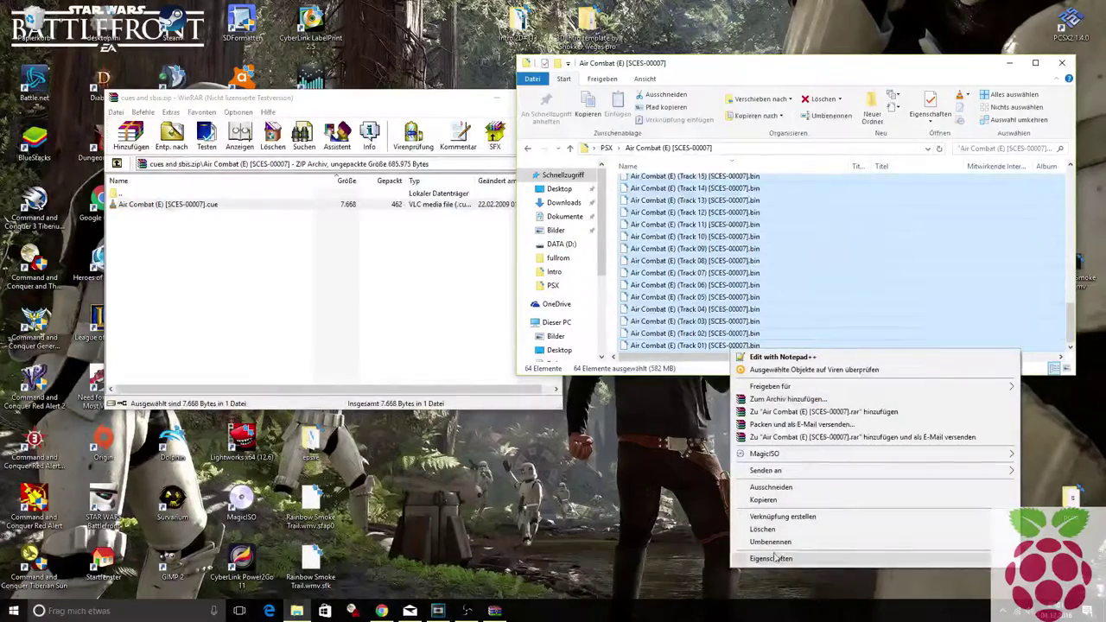
click(776, 501)
- Open the psx folder inside roms on the RETROPIE network computer
scroll(562, 286, down, 4)
click(561, 326)
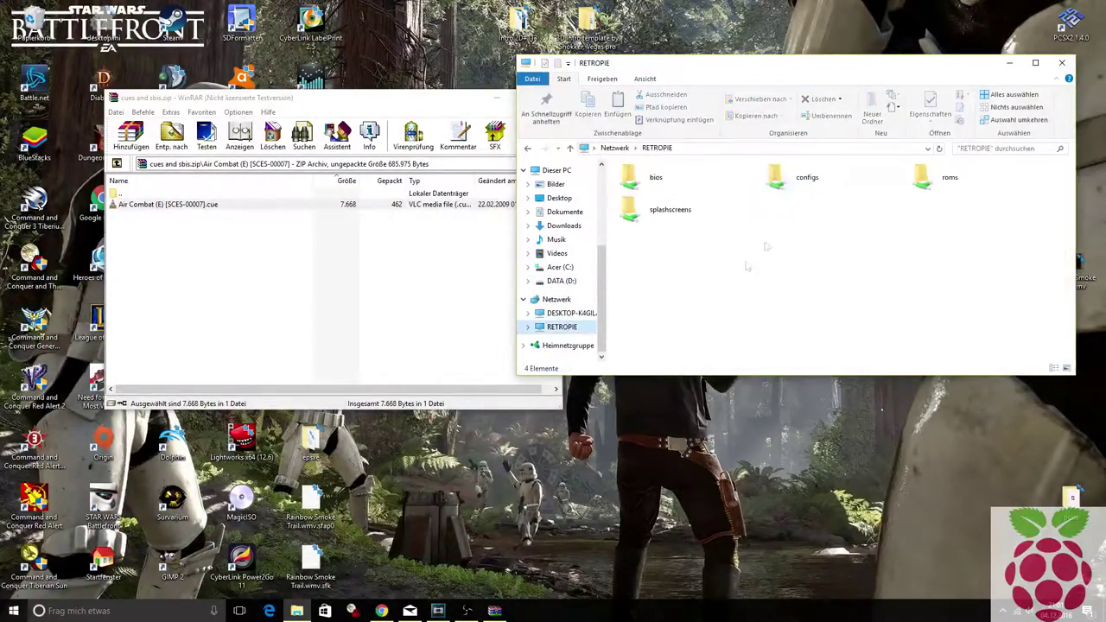
double_click(938, 178)
scroll(703, 288, down, 7)
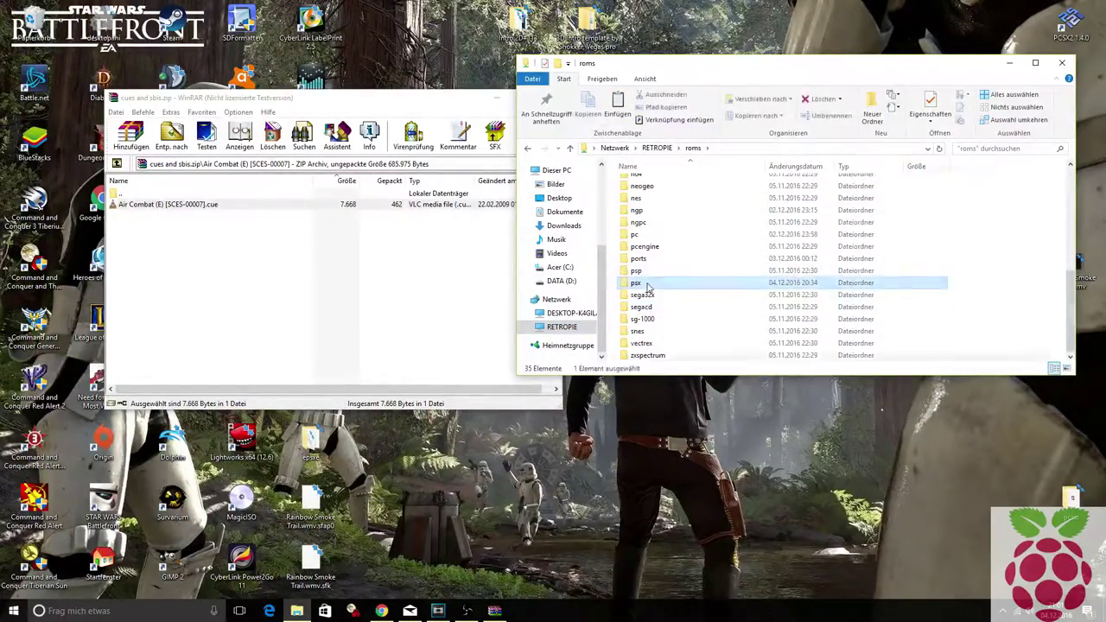
double_click(639, 283)
- Sort the psx folder by file type and look over its existing .cue and .bin game files
click(986, 166)
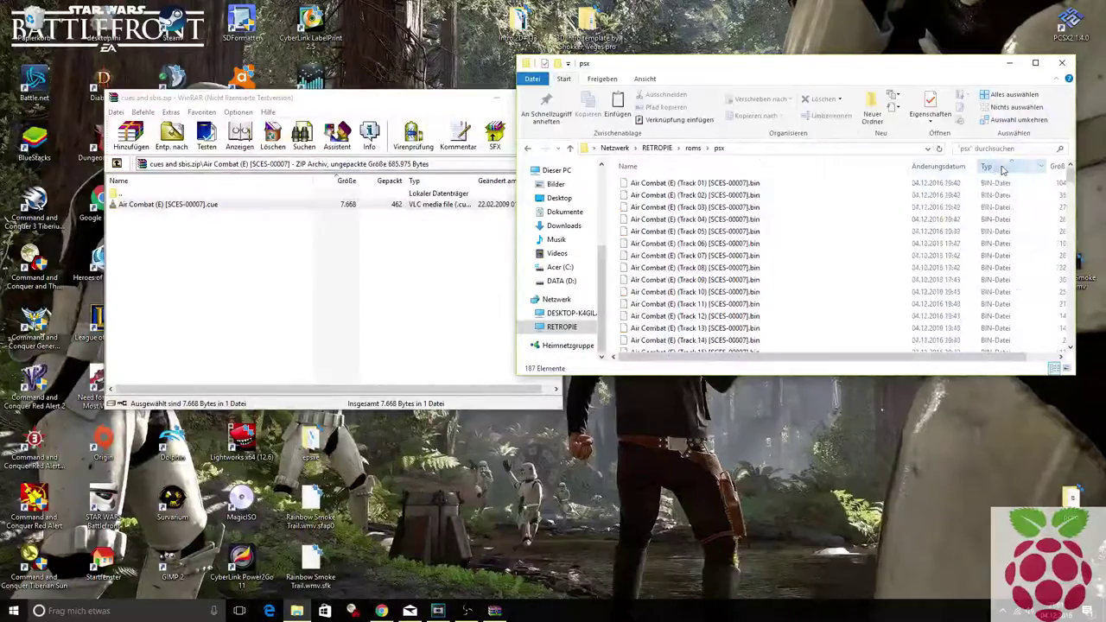
scroll(981, 204, down, 5)
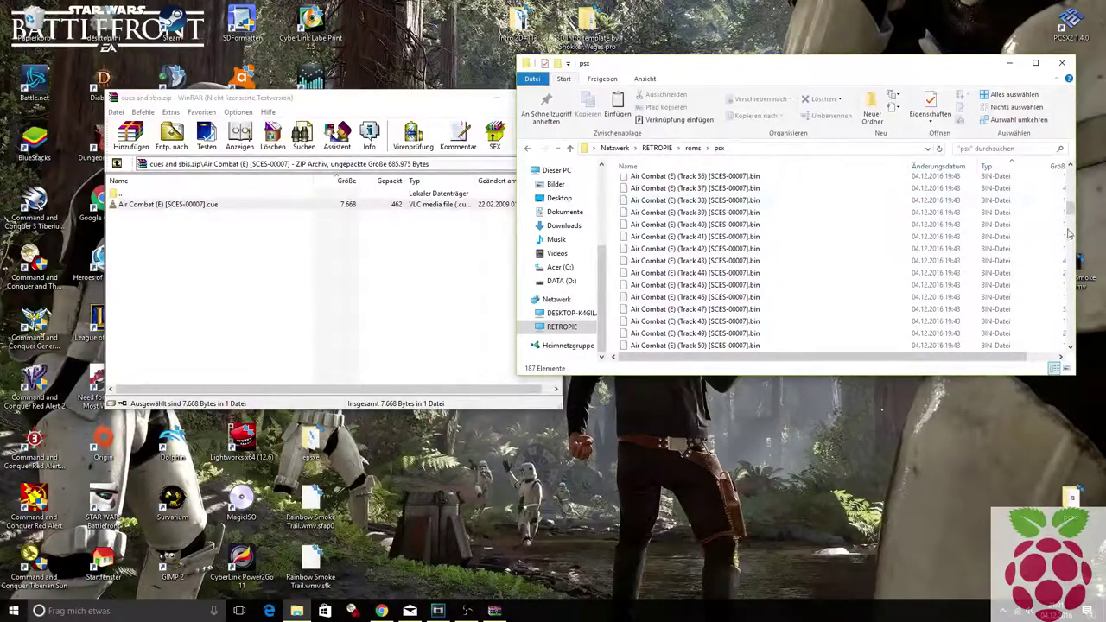
drag(1069, 207, 1069, 337)
scroll(839, 284, up, 2)
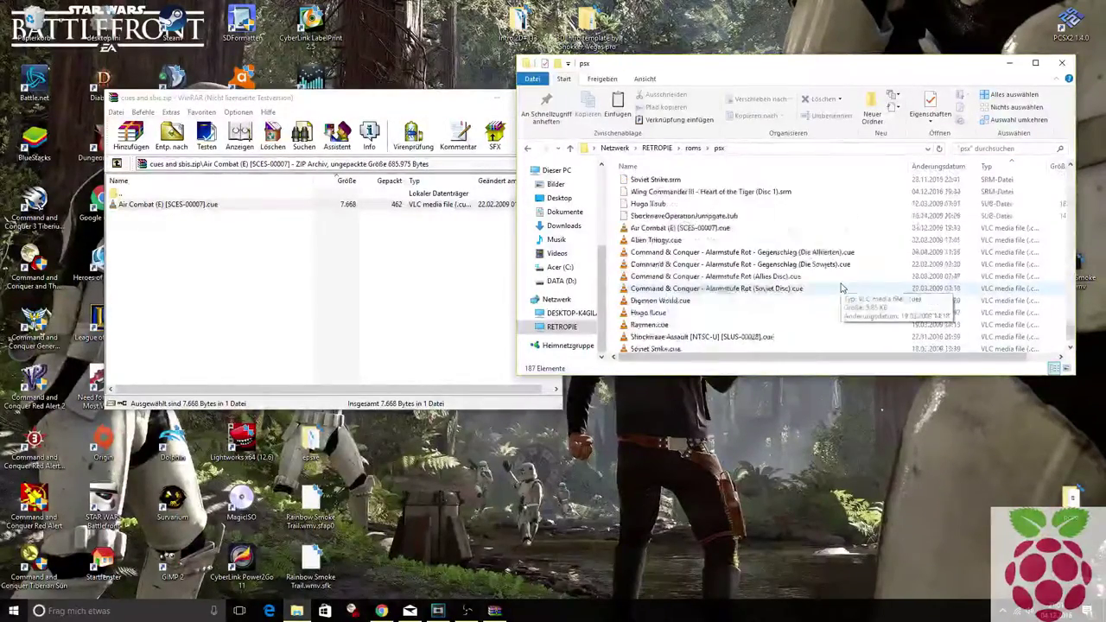
scroll(840, 286, down, 2)
scroll(840, 286, up, 10)
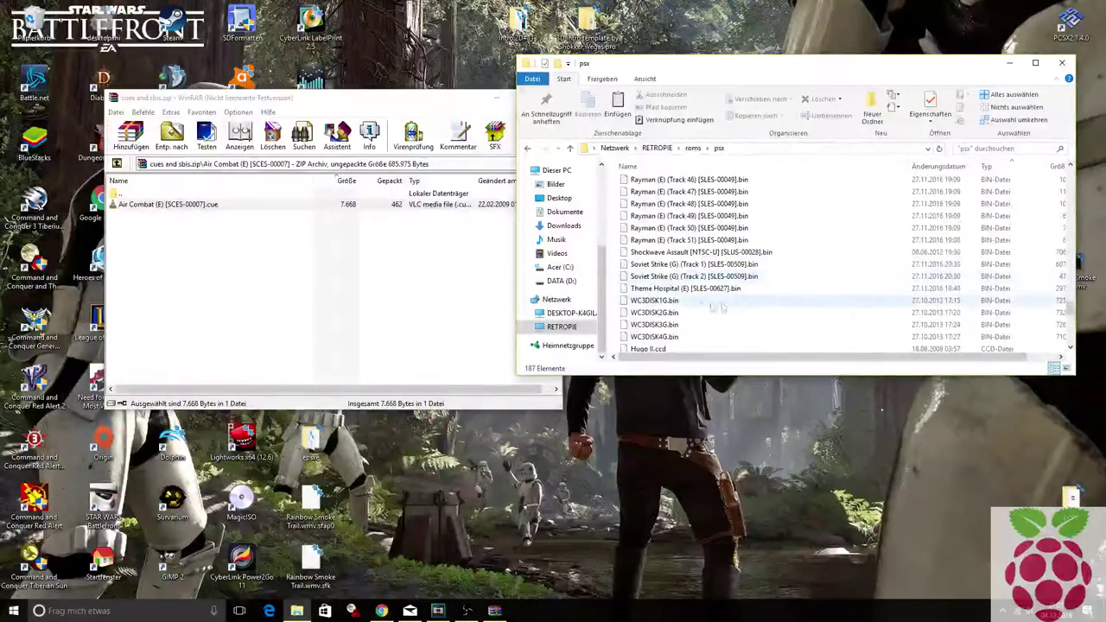
scroll(694, 335, up, 2)
scroll(701, 325, up, 8)
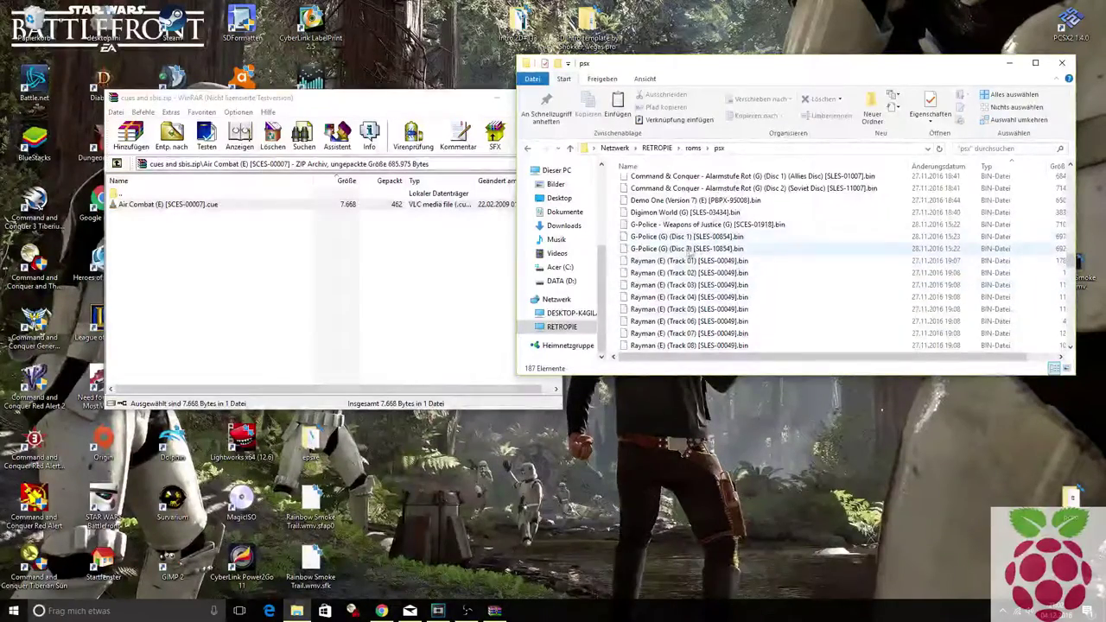
- Go through the Rayman (E) track files in the psx folder, from Track 01 to the last tracks
click(678, 260)
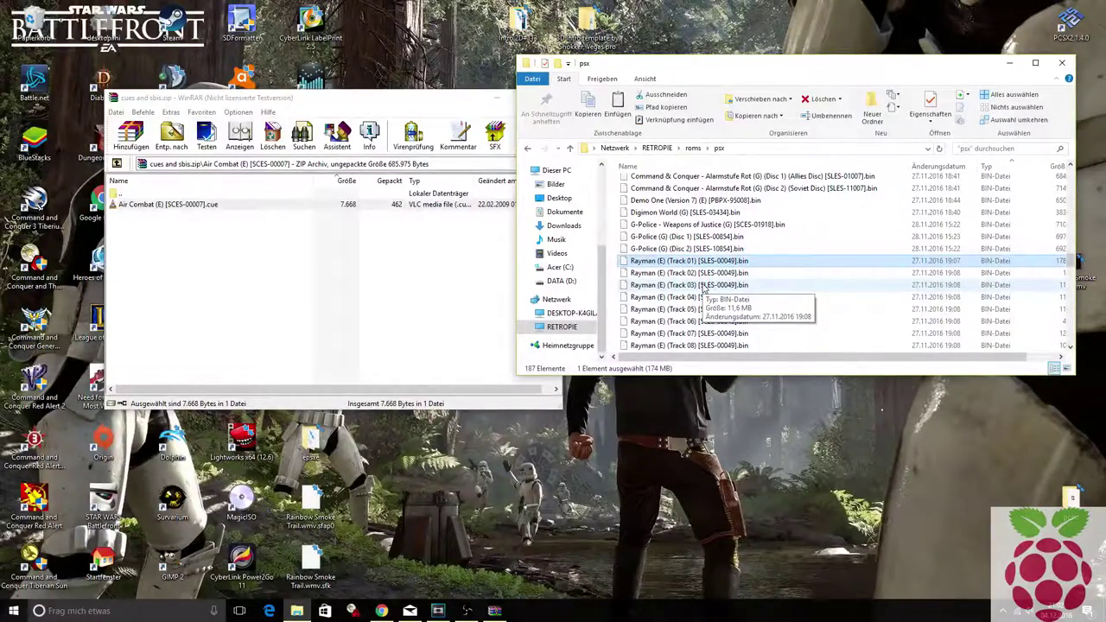
key(Down)
key(Down)
key(Down)
key(Down)
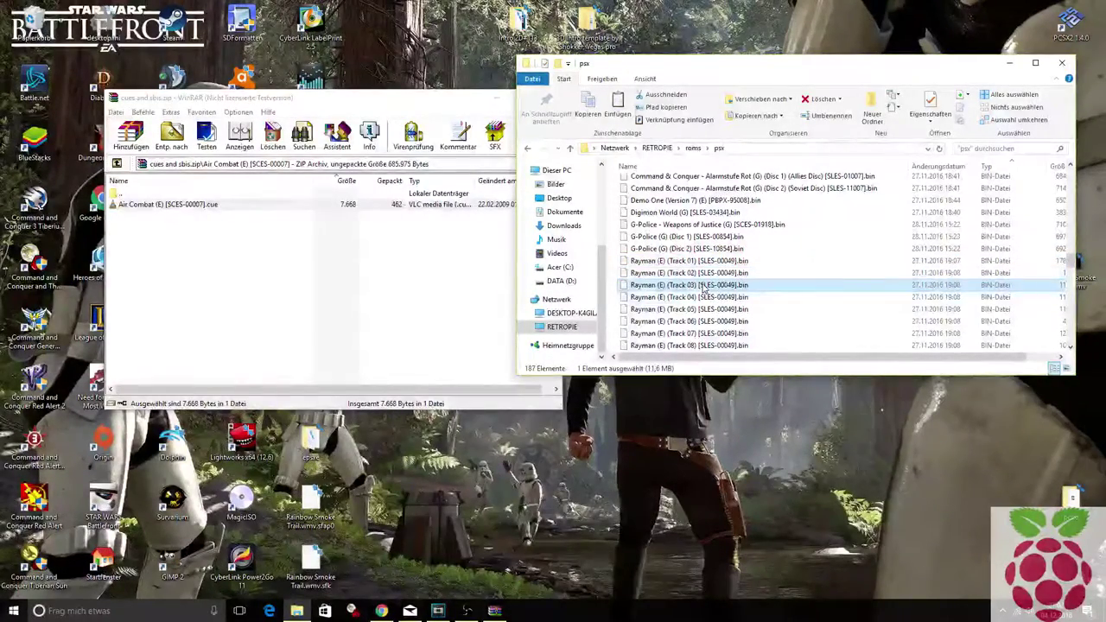
key(Down)
key(Down)
key(Down)
key(Down)
key(Down)
key(Down)
key(Down)
key(Down)
key(Down)
key(Down)
key(Down)
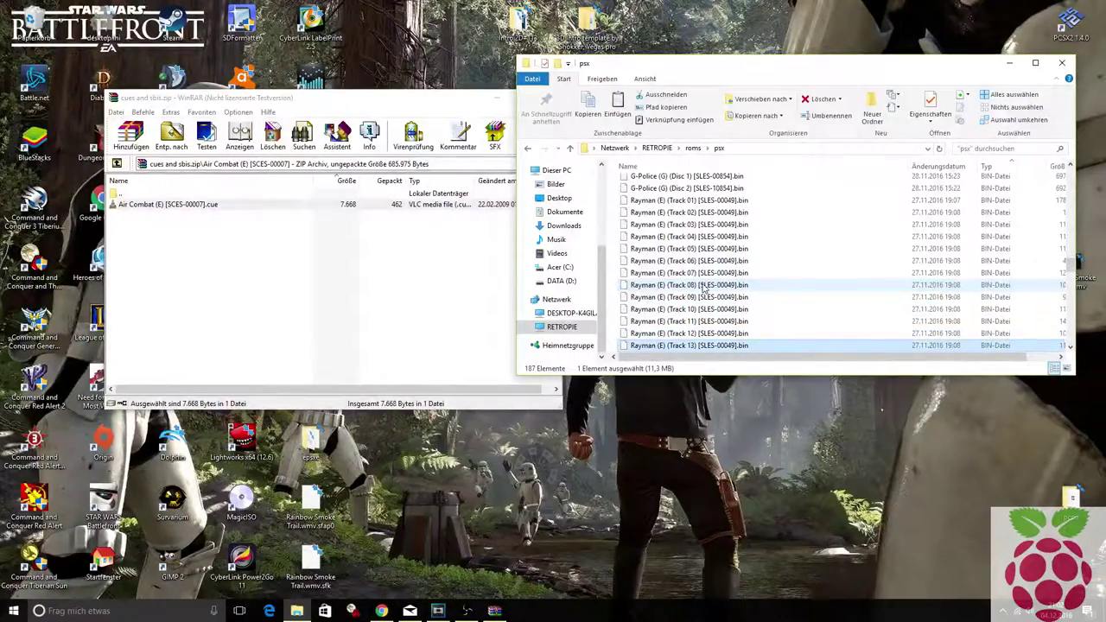
key(Down)
key(Down)
key(Down)
key(Down)
key(Down)
key(Down)
key(Down)
key(Down)
key(Down)
key(Down)
key(Down)
key(Down)
key(Down)
key(Down)
key(Down)
key(Down)
key(Down)
key(Down)
key(Down)
key(Down)
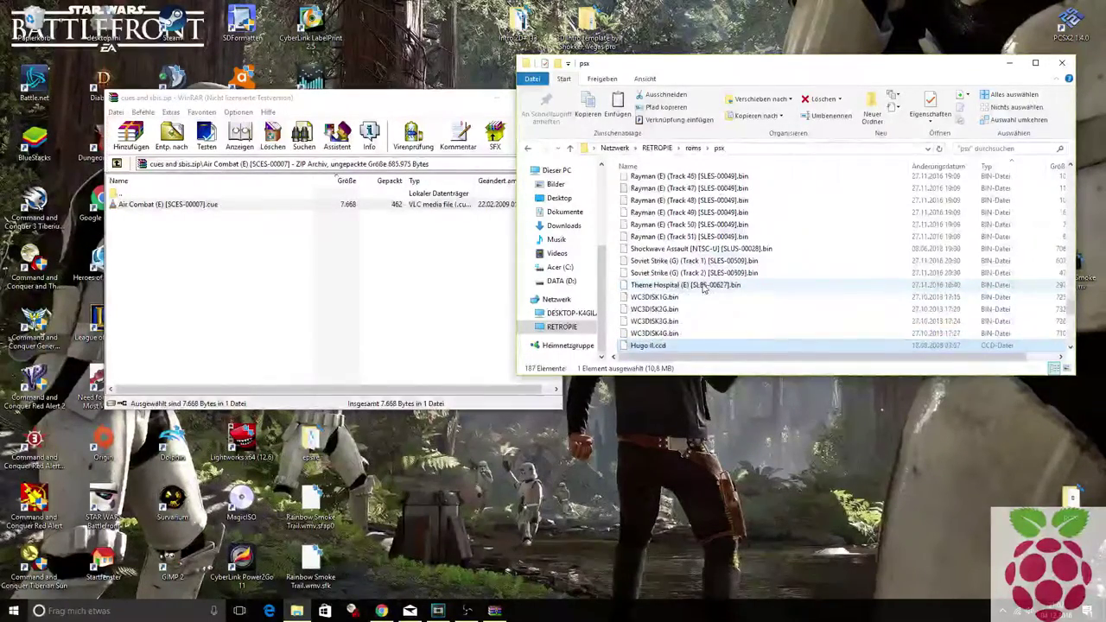
key(Up)
key(Up)
key(Up)
key(Up)
key(Up)
key(Up)
key(Up)
key(Up)
key(Up)
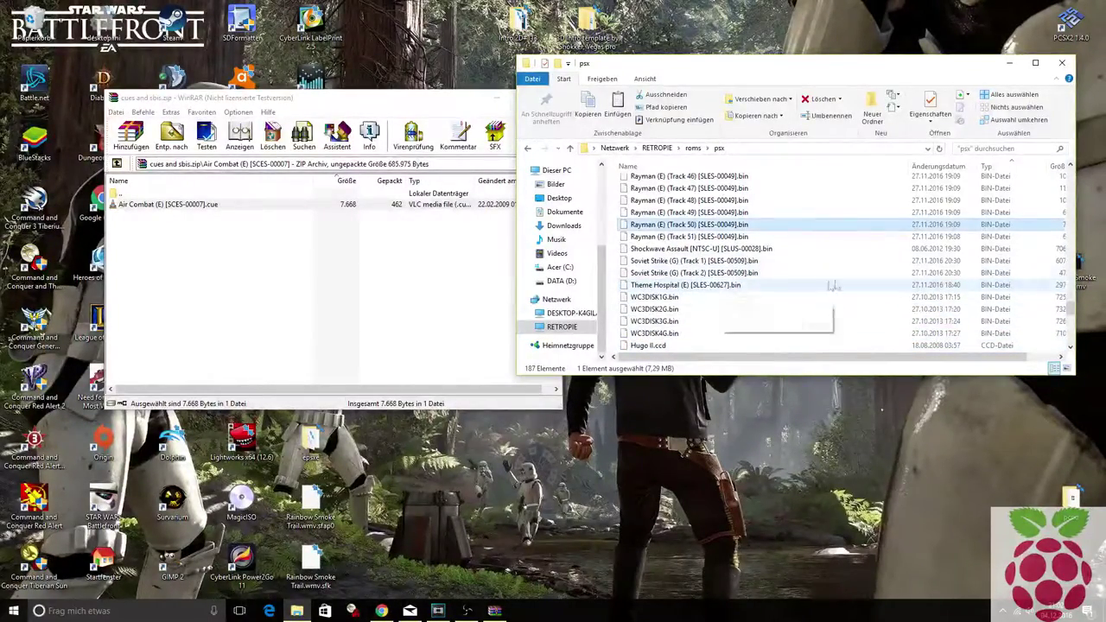
- Paste the copied Air Combat files into the psx folder, replacing the files with the same names
right_click(1029, 302)
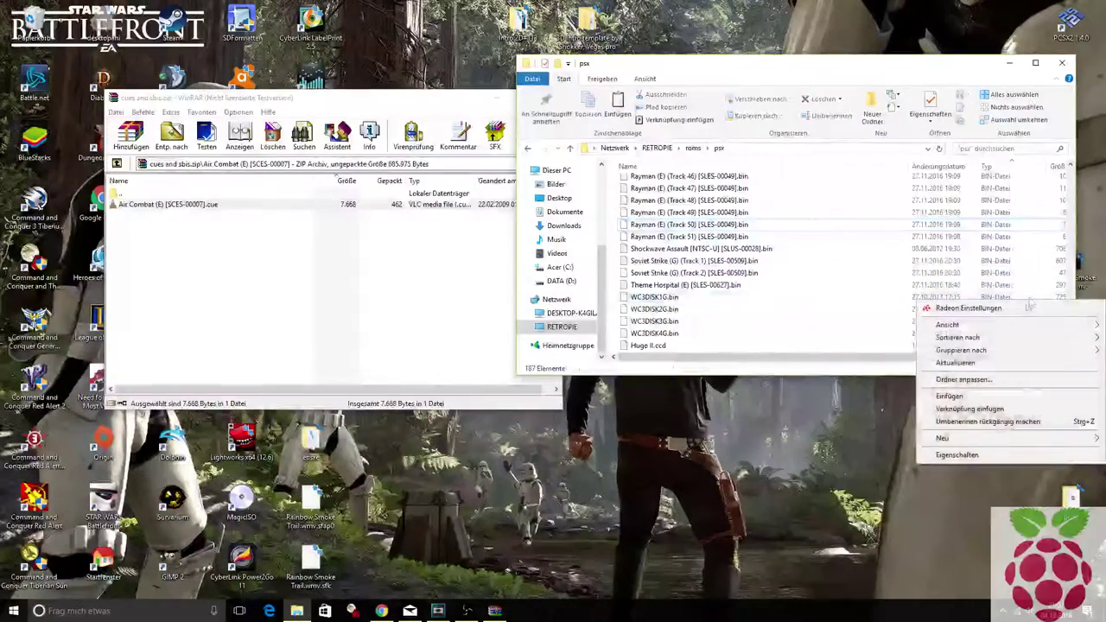
click(977, 396)
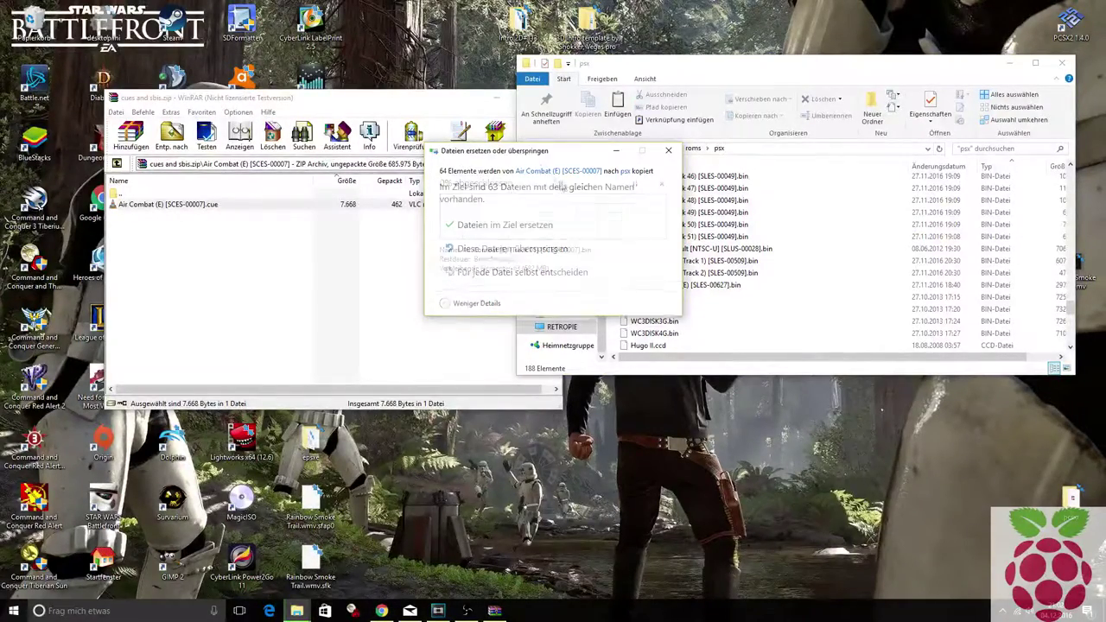
click(522, 227)
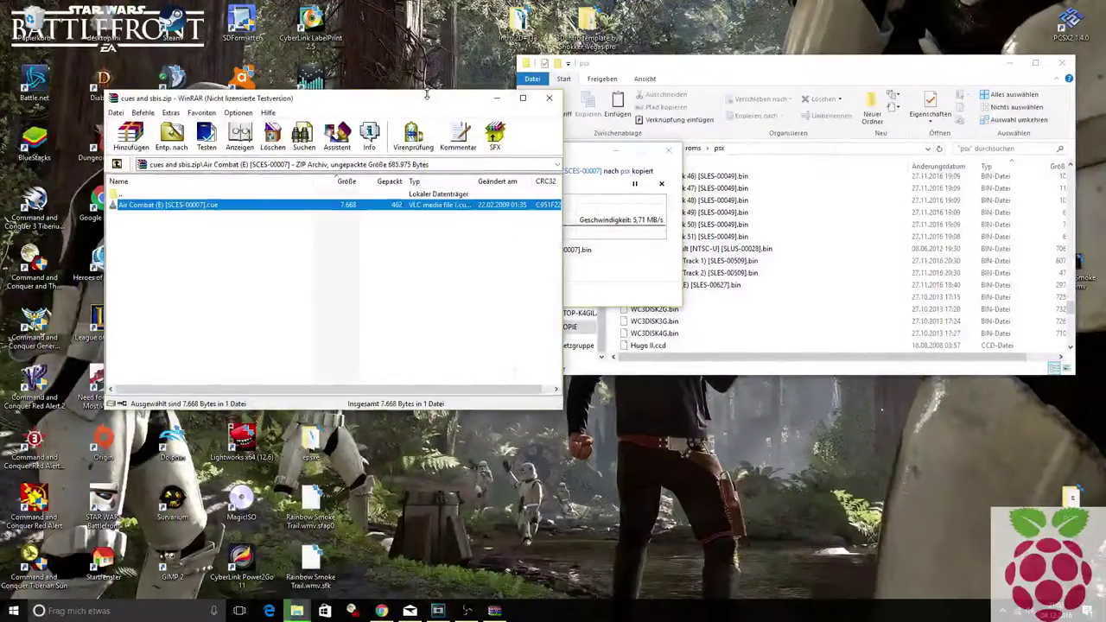
- Close the cues and sbis.zip archive, then start PuTTY and open an SSH connection to 192.168.2.101
click(553, 98)
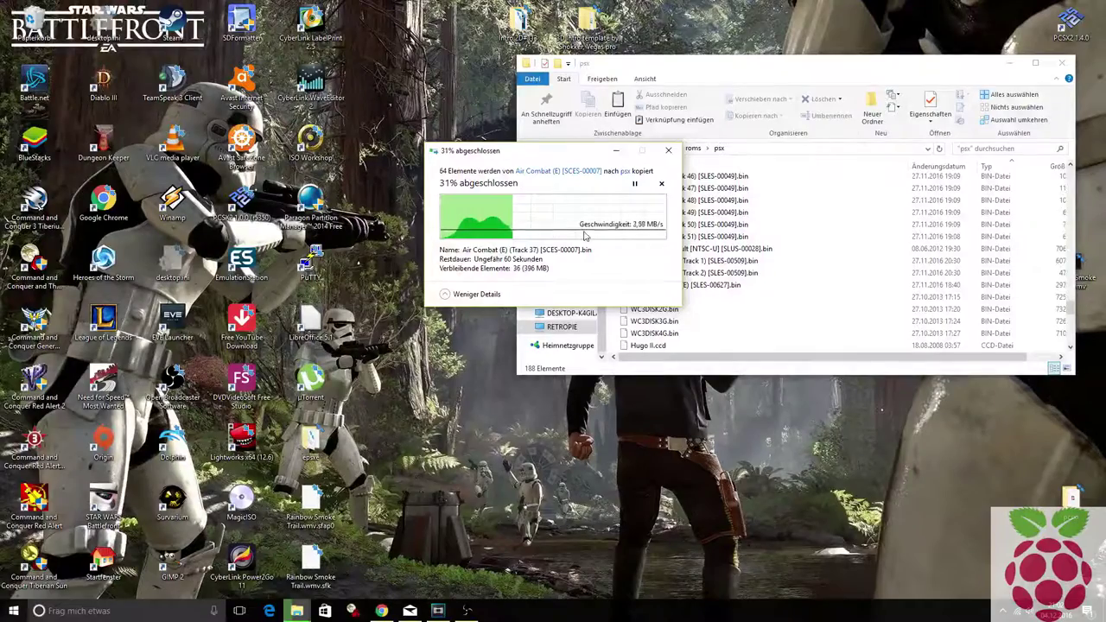
click(14, 610)
click(100, 611)
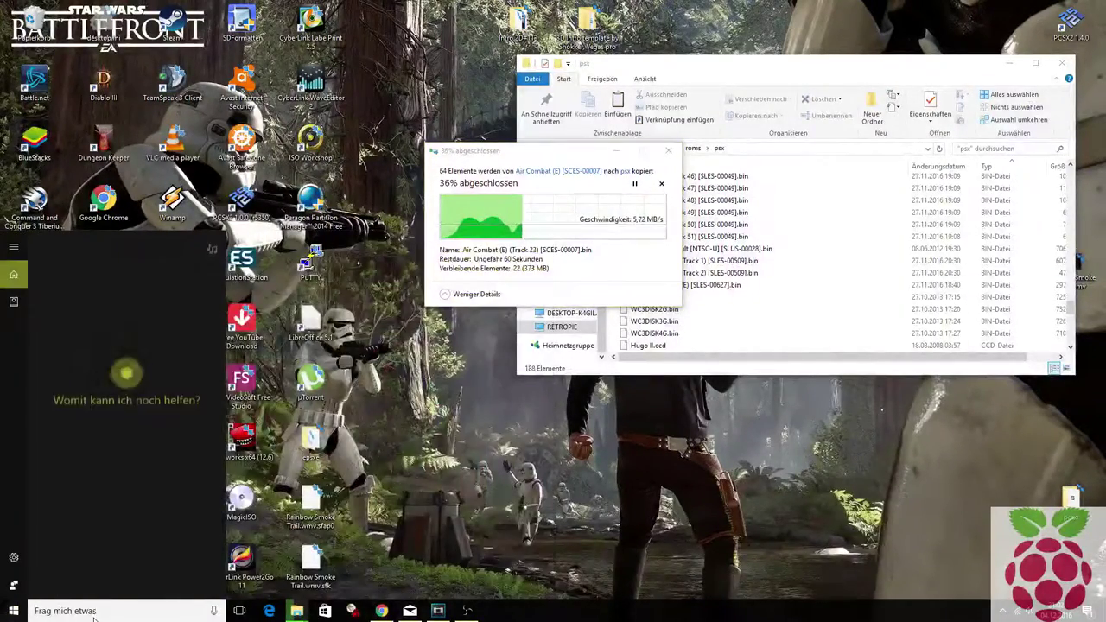
text(putty)
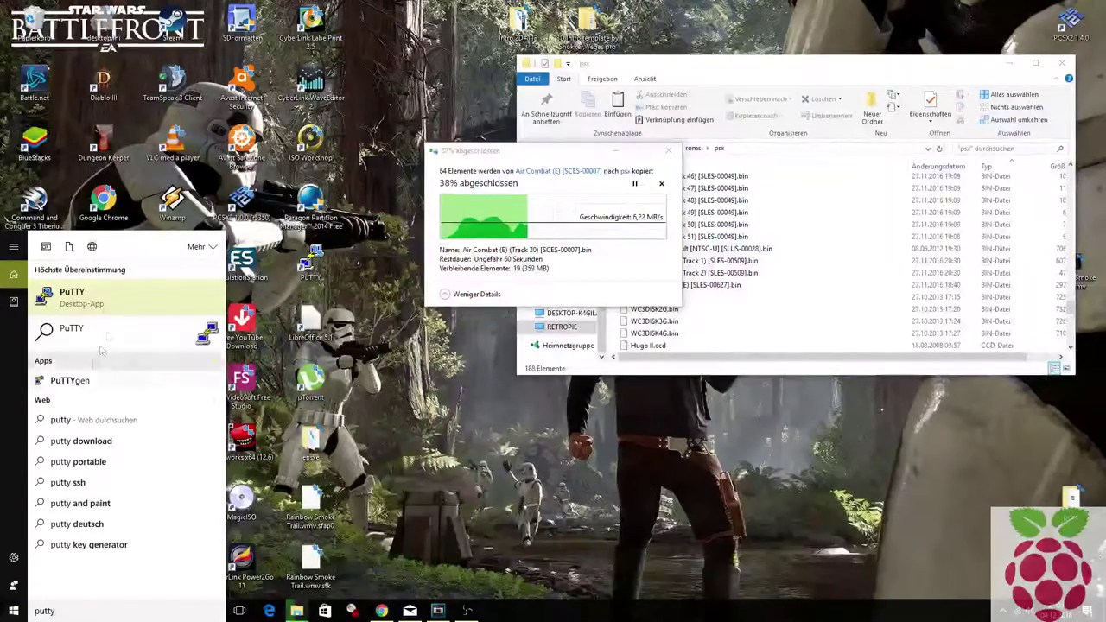
key(Return)
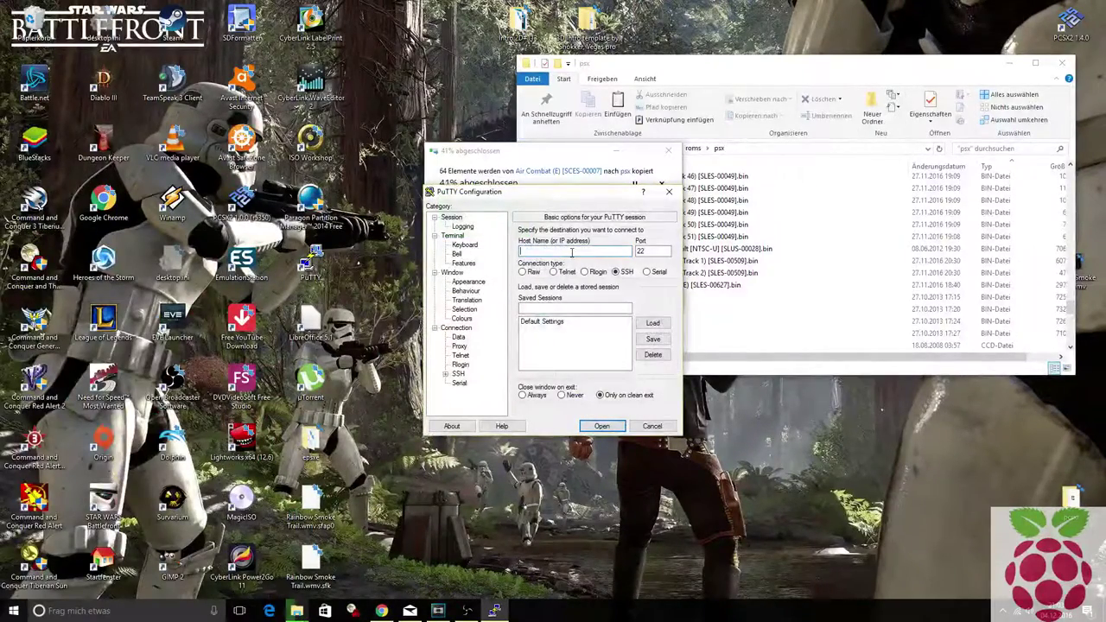
text(192.168.2.101)
click(601, 426)
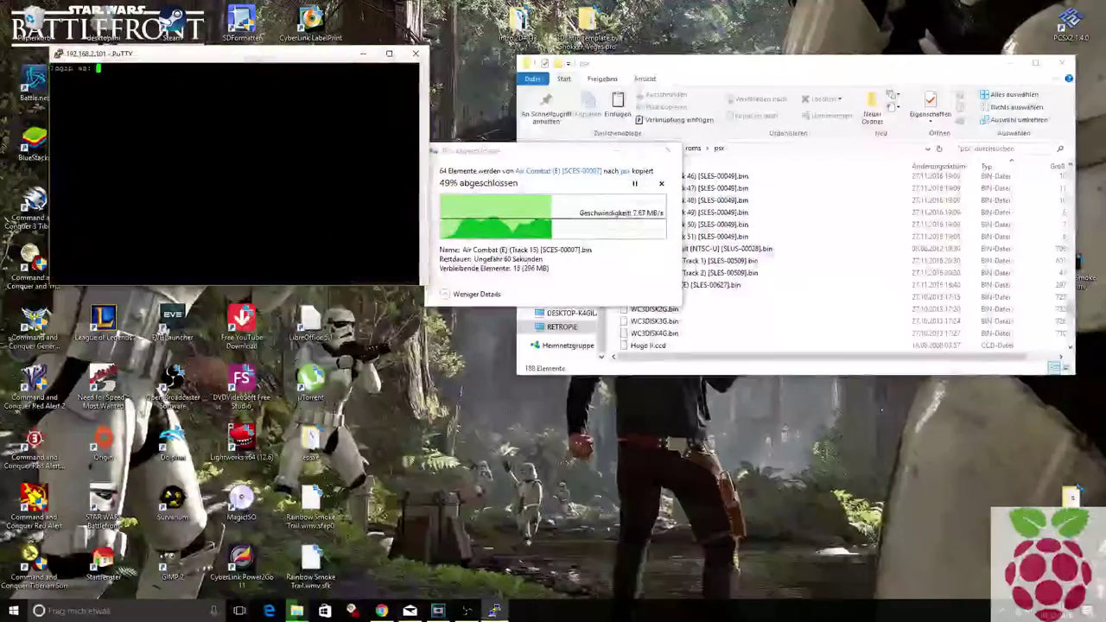
- Log in to the RetroPie as pi with the account password
text(pi)
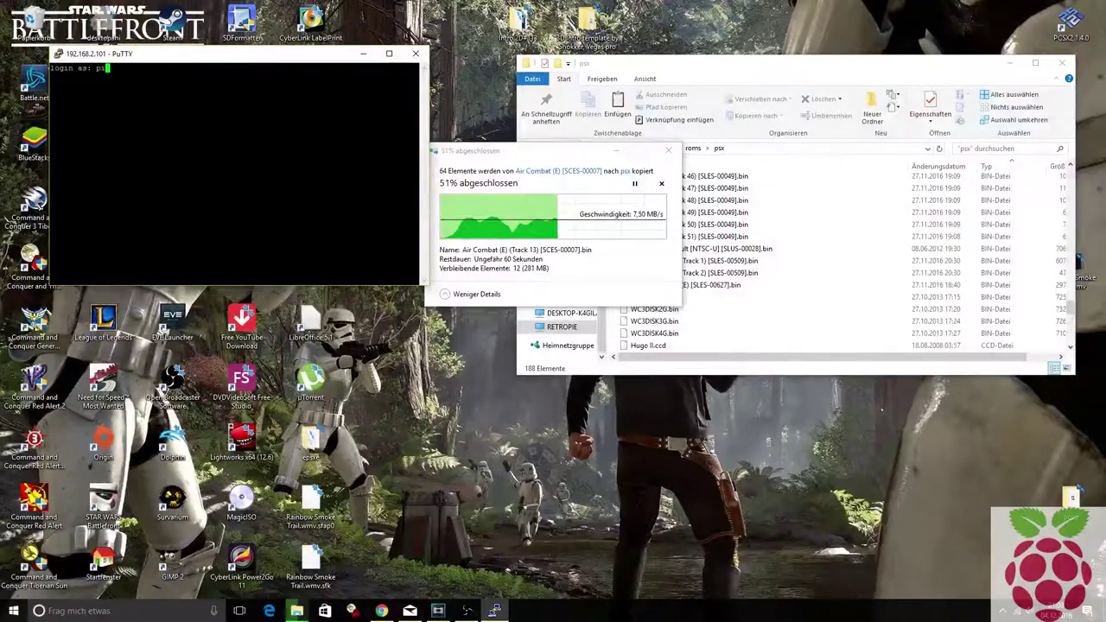
key(Return)
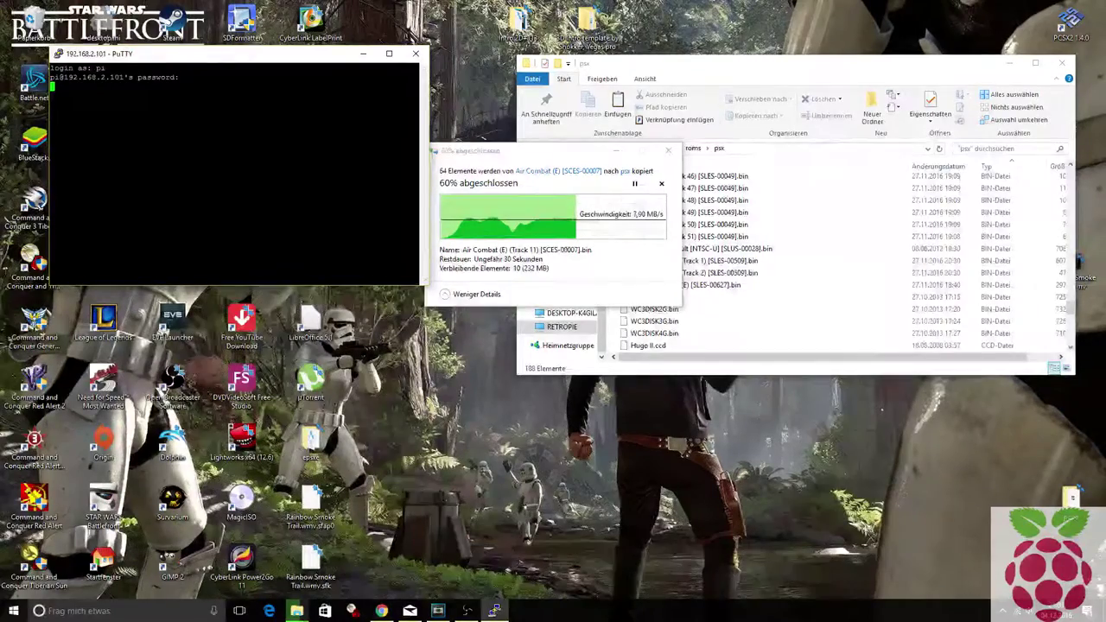
key(Return)
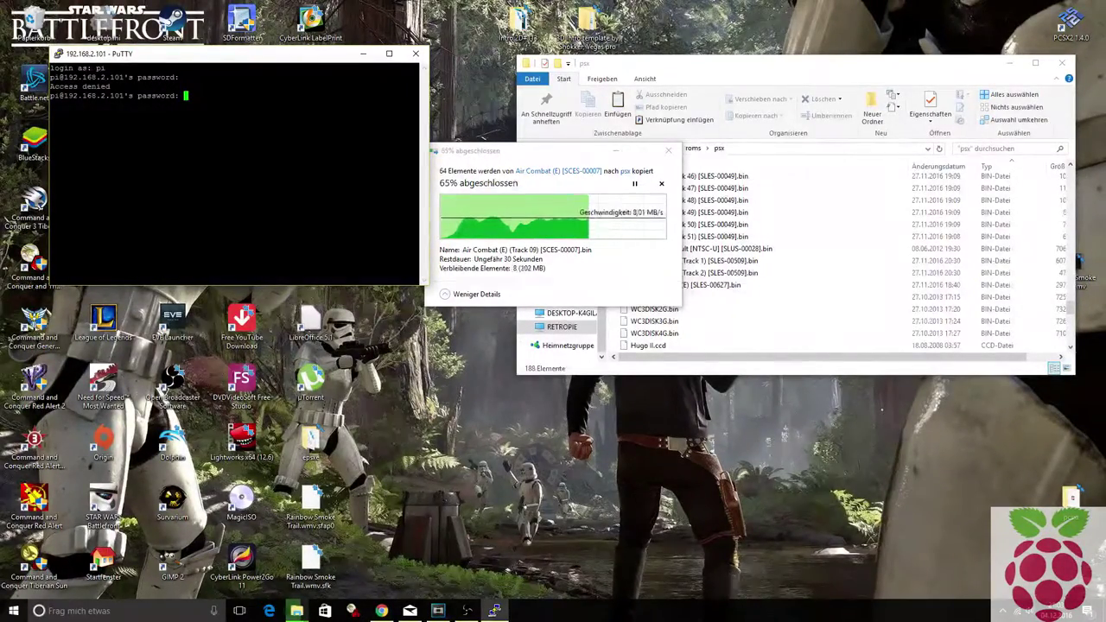
key(Return)
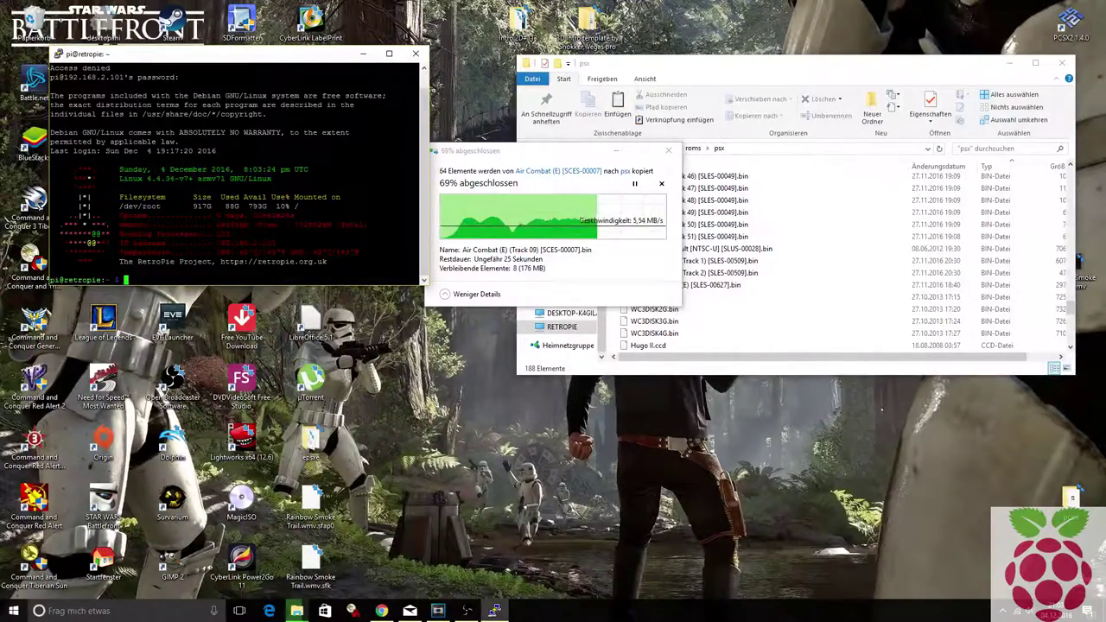
- Examine the RetroPie's disk size and free space, memory and temperature in the login summary
drag(190, 206, 272, 206)
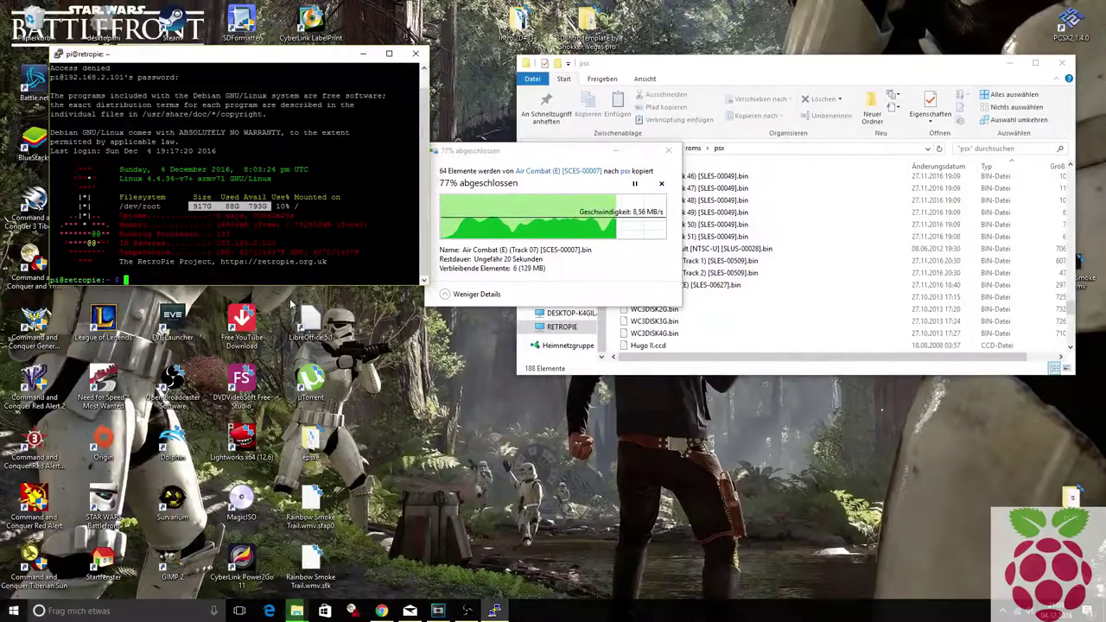
drag(216, 224, 307, 225)
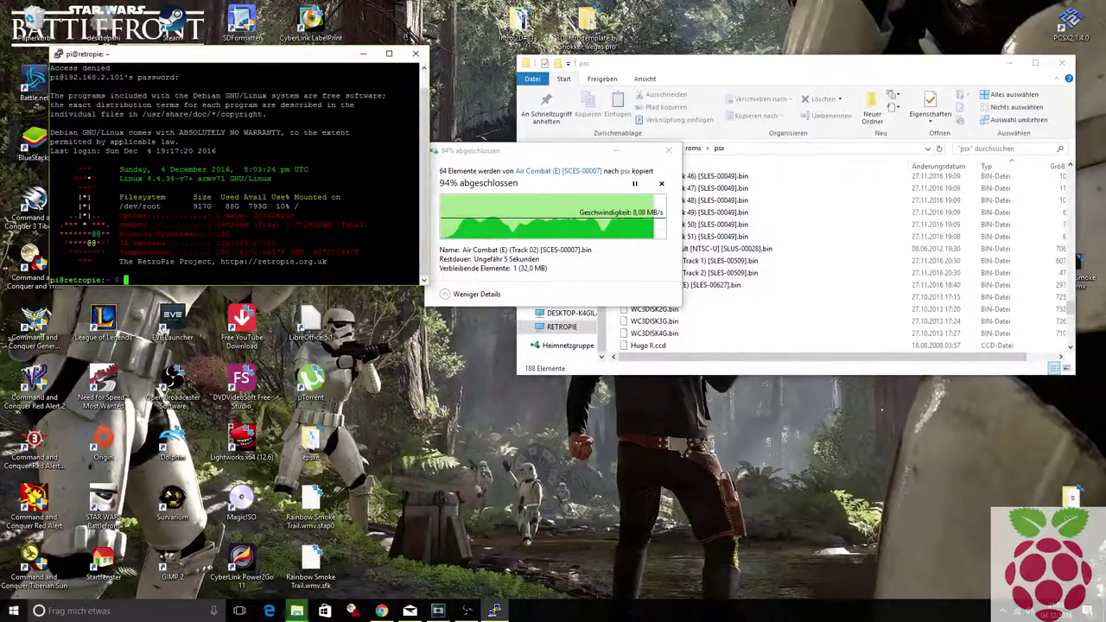
drag(216, 252, 361, 253)
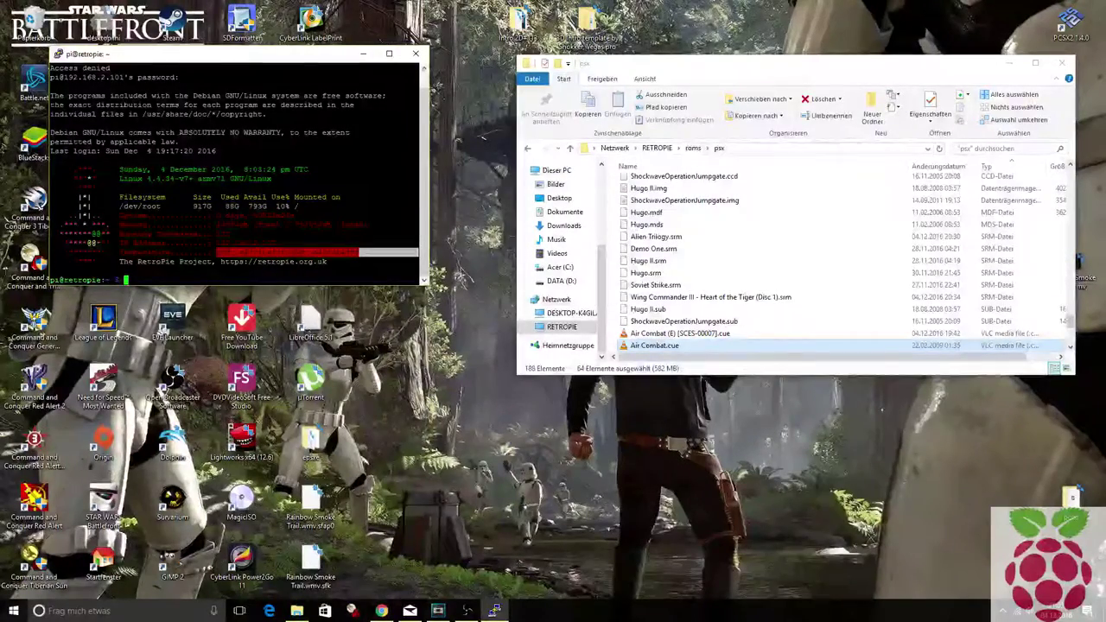
click(354, 309)
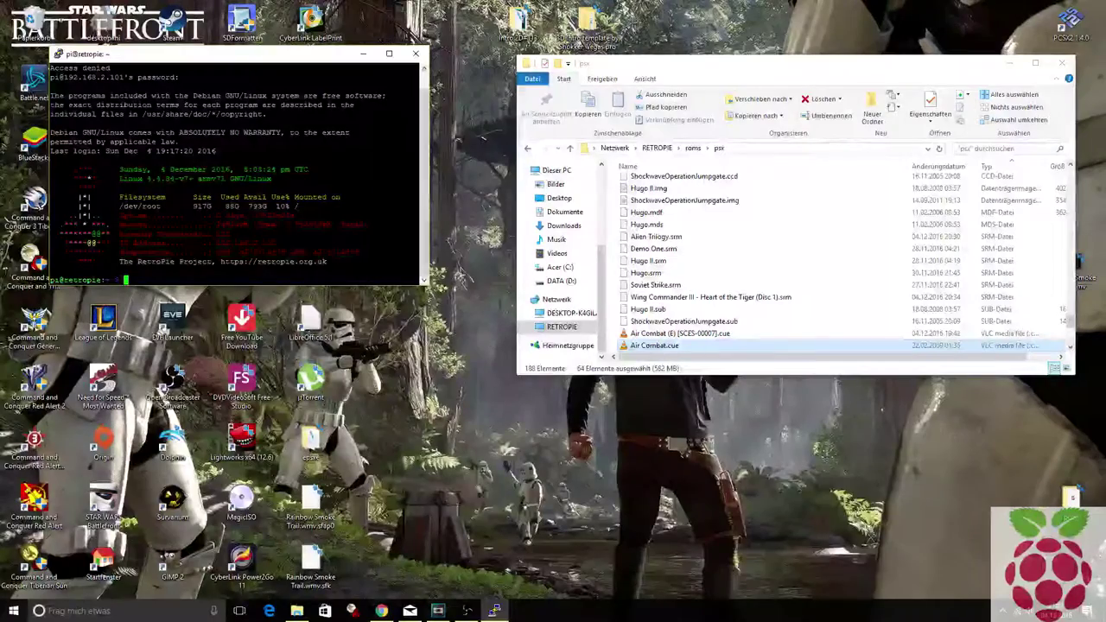
drag(256, 206, 301, 215)
click(301, 214)
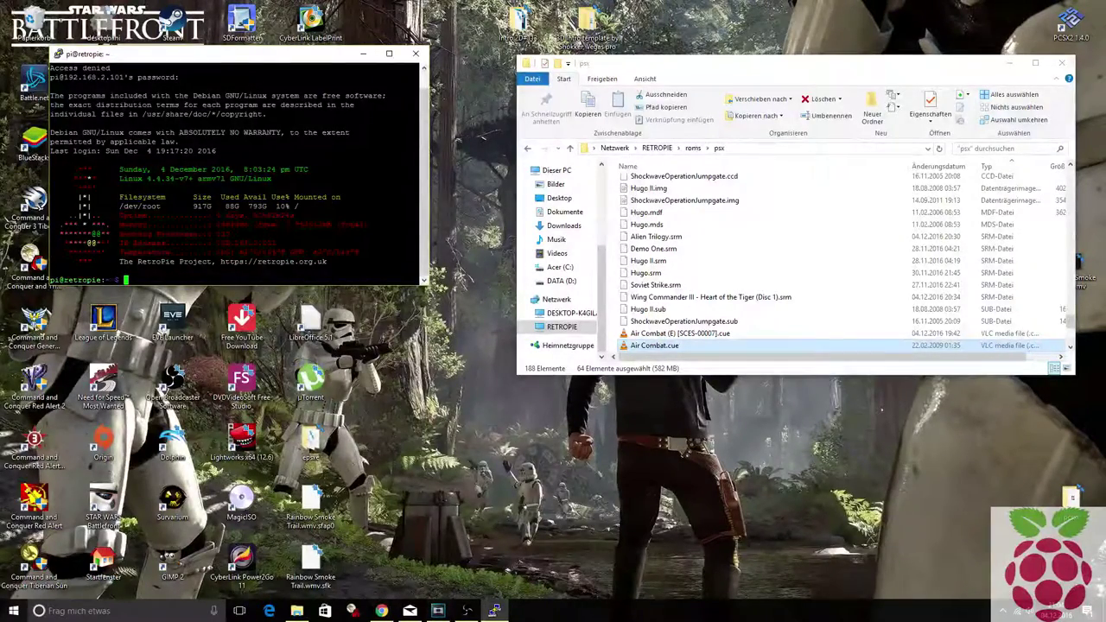
- Close the psx folder window and restart the RetroPie with sudo reboot, closing the ended PuTTY session
click(1061, 62)
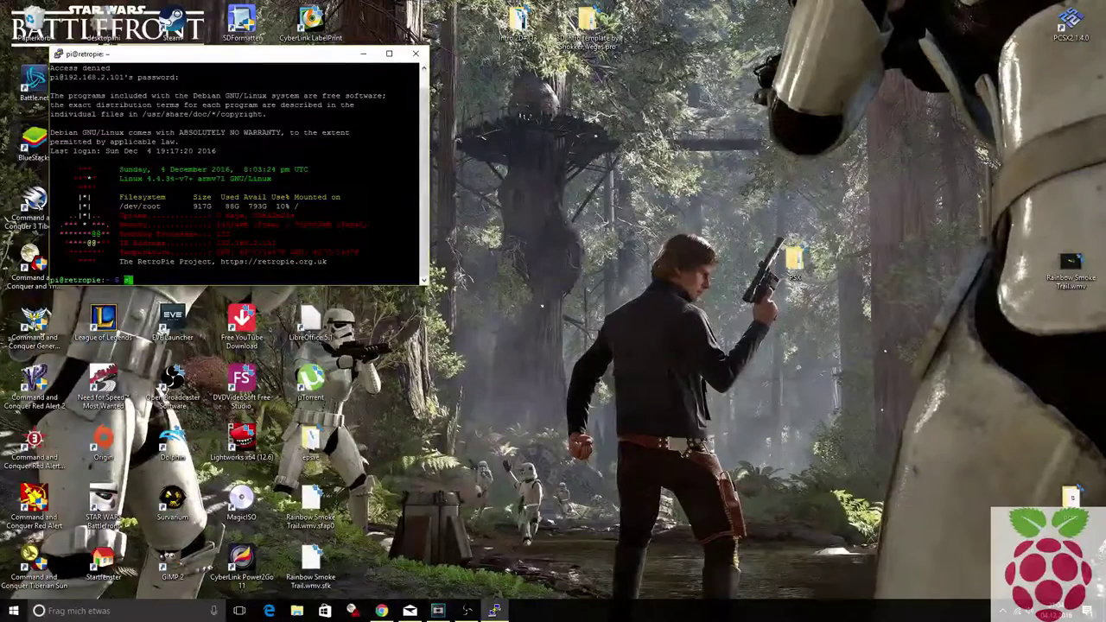
text(sudo reboo)
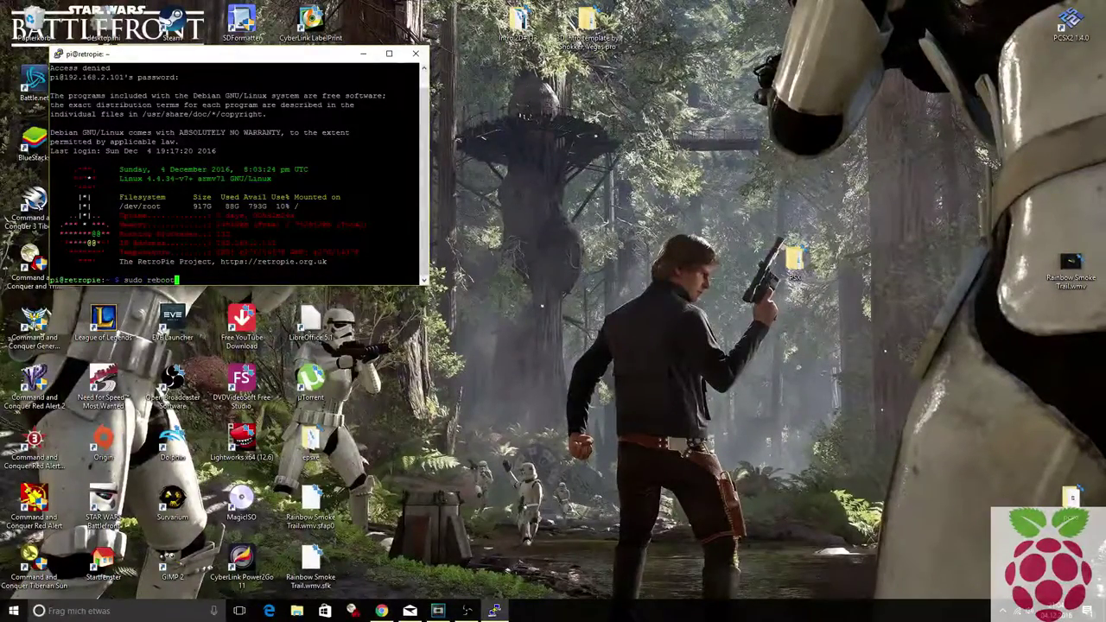
text(t)
key(Return)
click(619, 345)
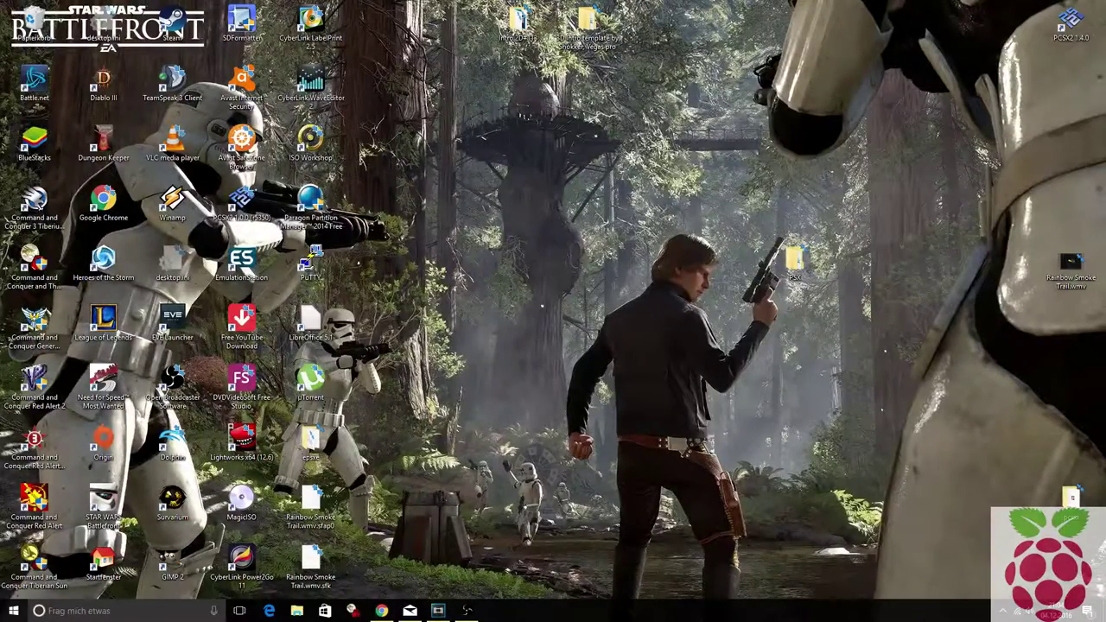
drag(407, 11, 481, 604)
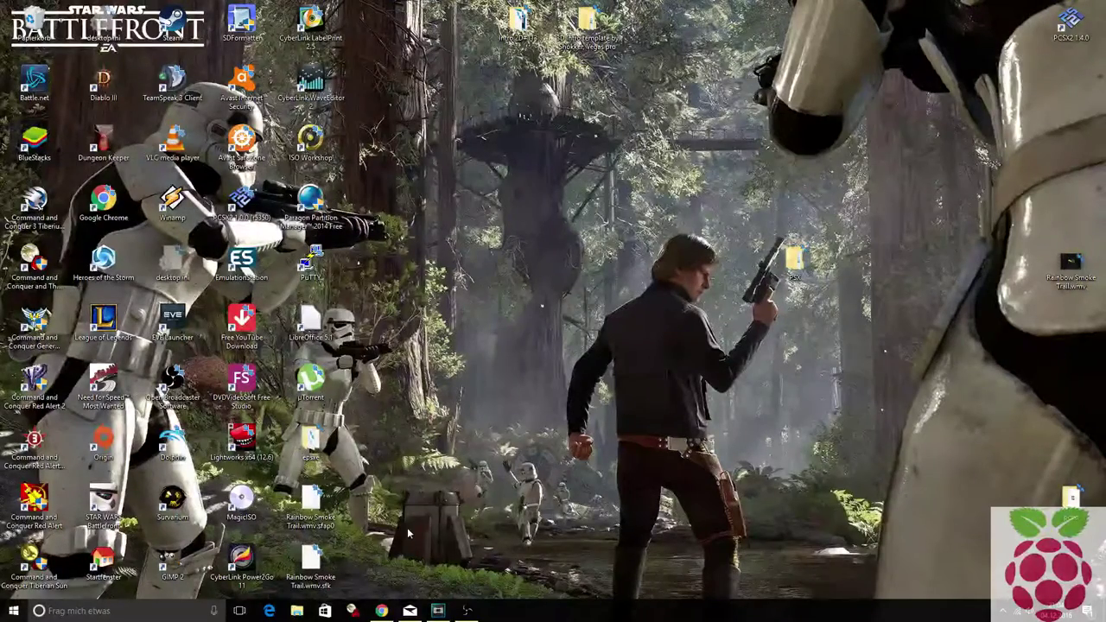
drag(509, 577, 379, 389)
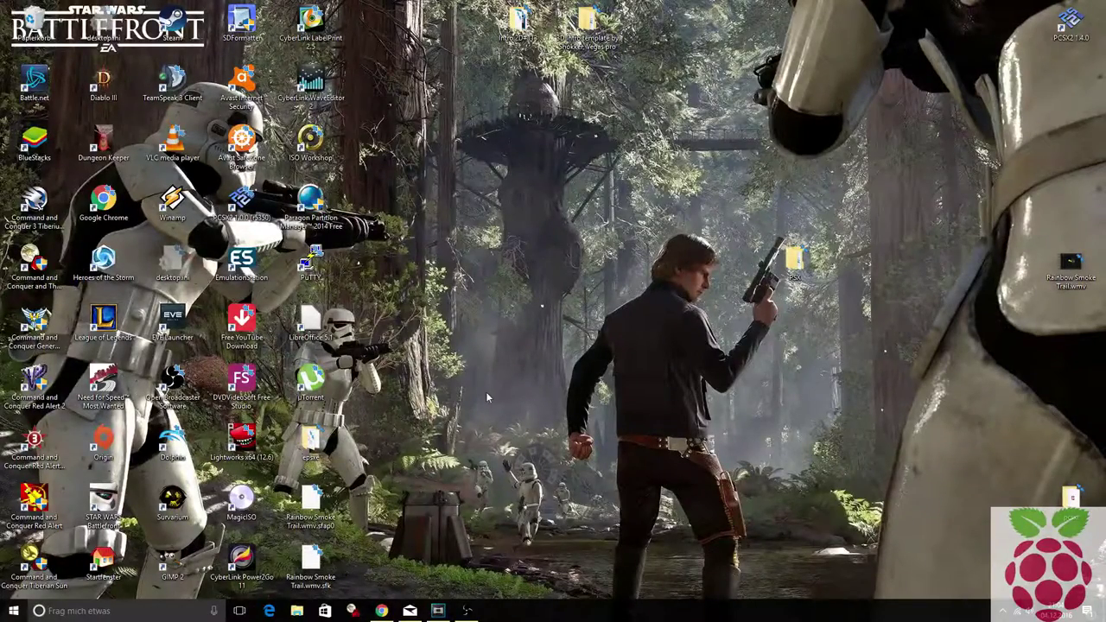
mouse_move(467, 611)
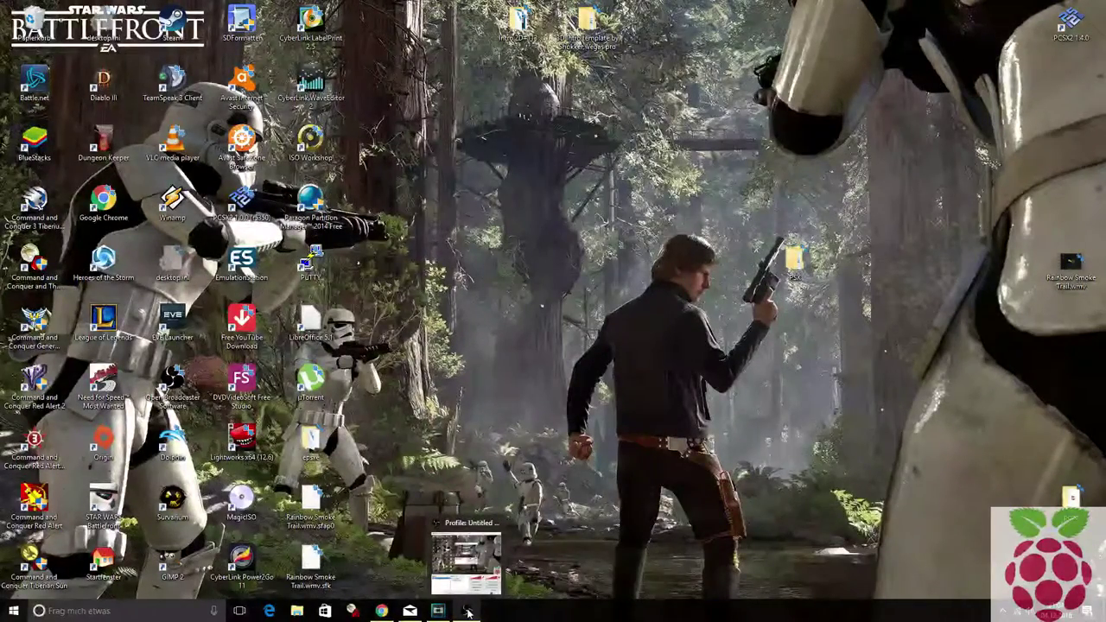